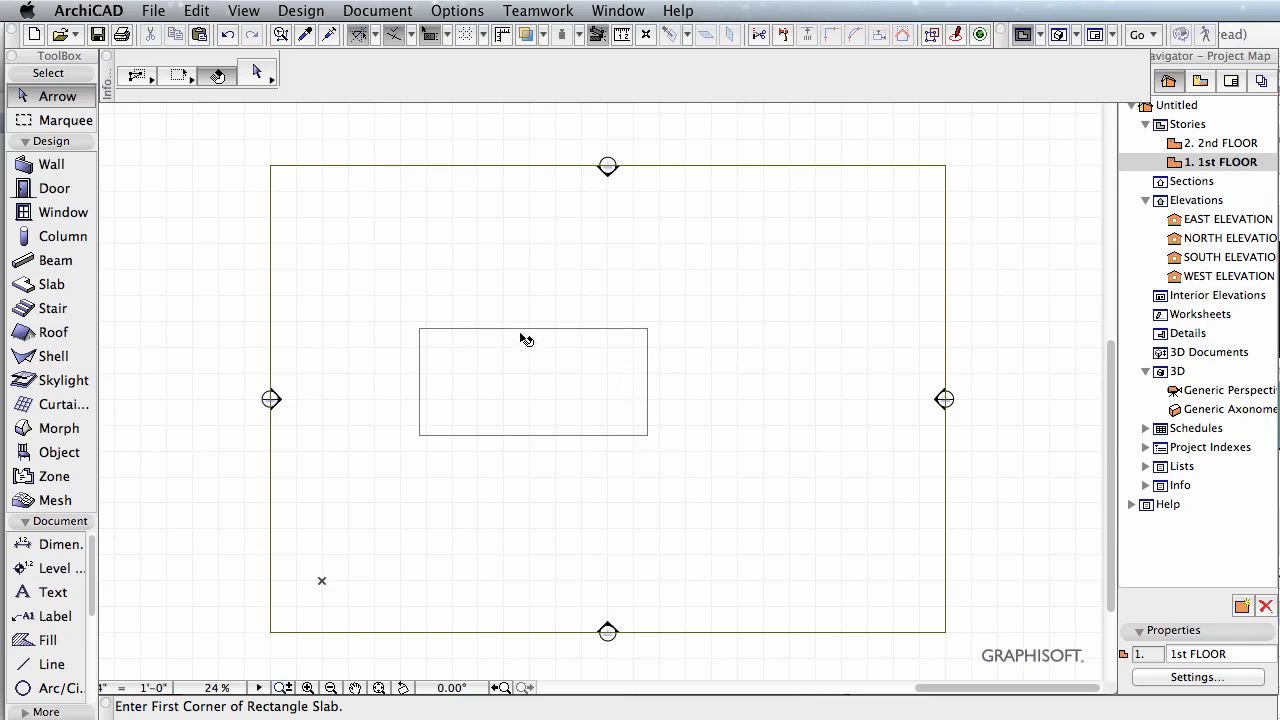
Step: Select the rectangular slab on the 1st floor plan
click(537, 358)
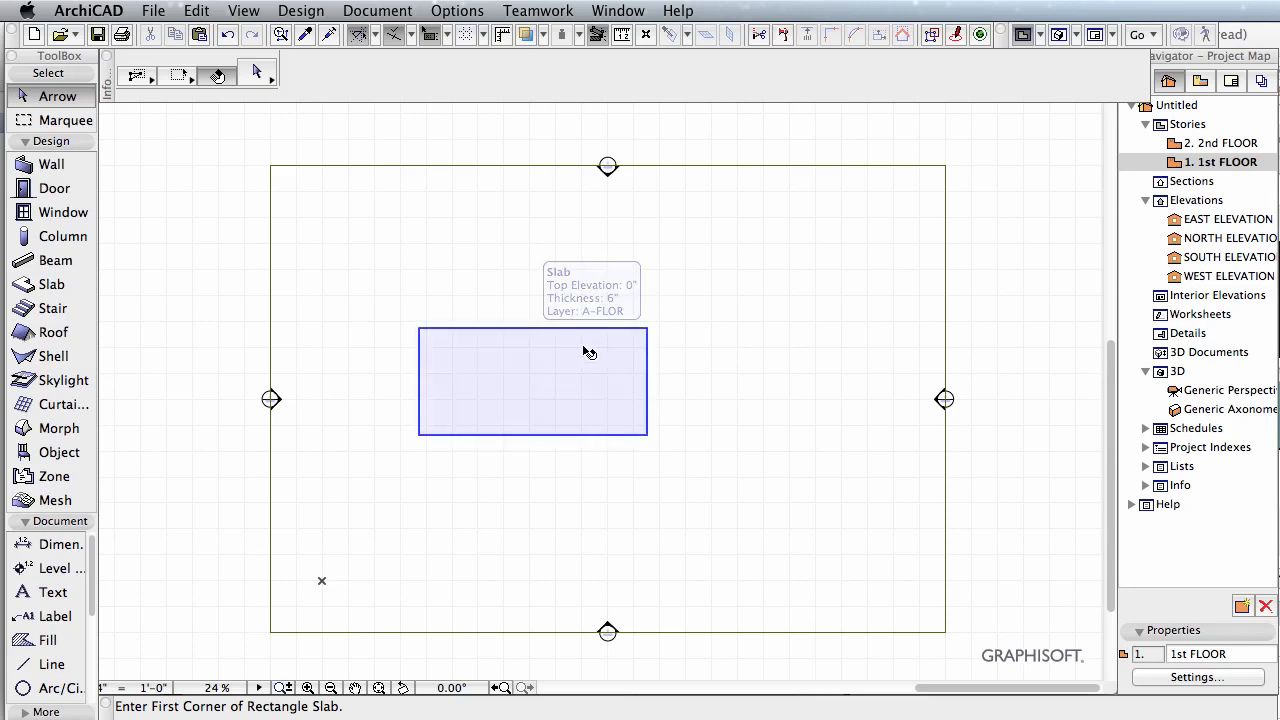
scroll(520, 351, down, 1)
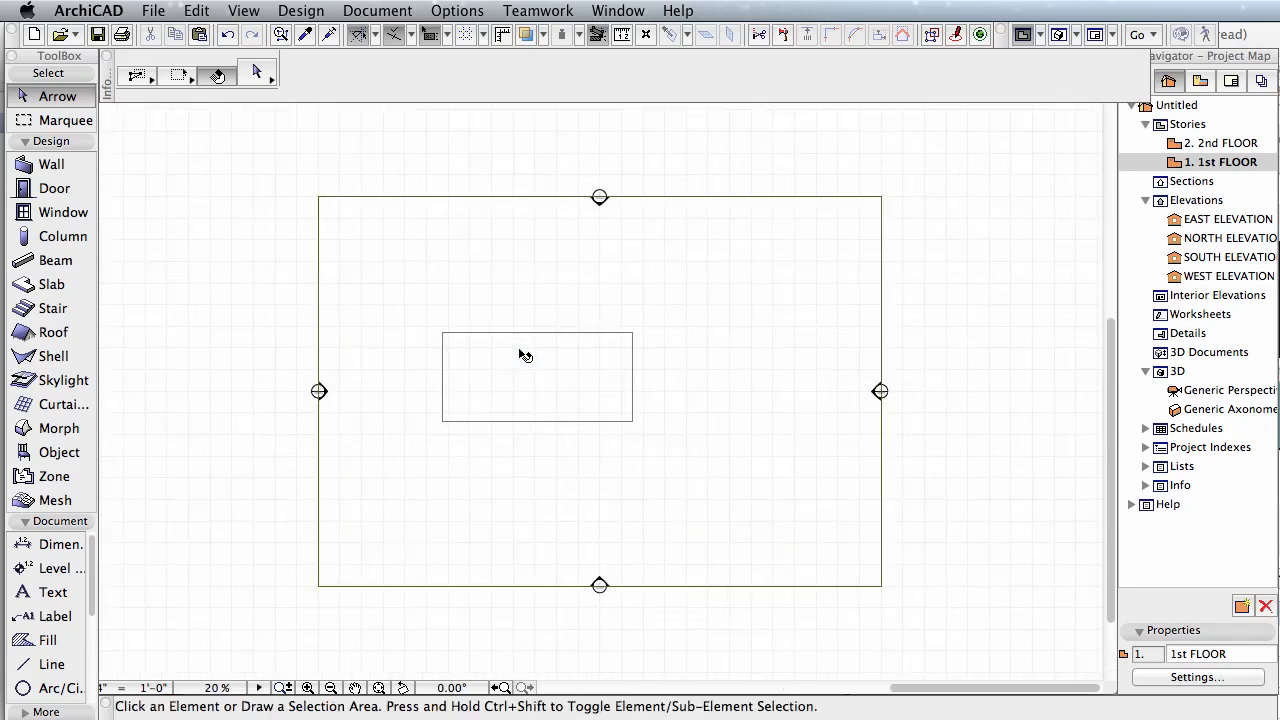
scroll(520, 351, up, 3)
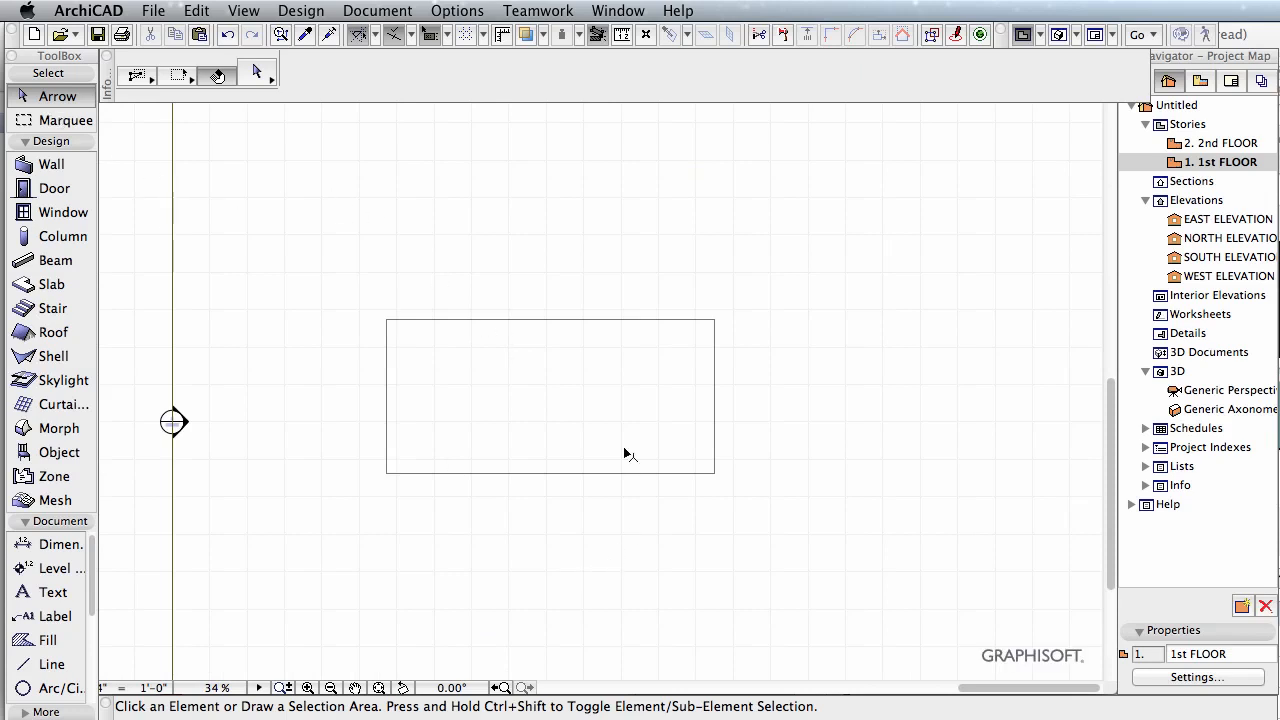
click(583, 403)
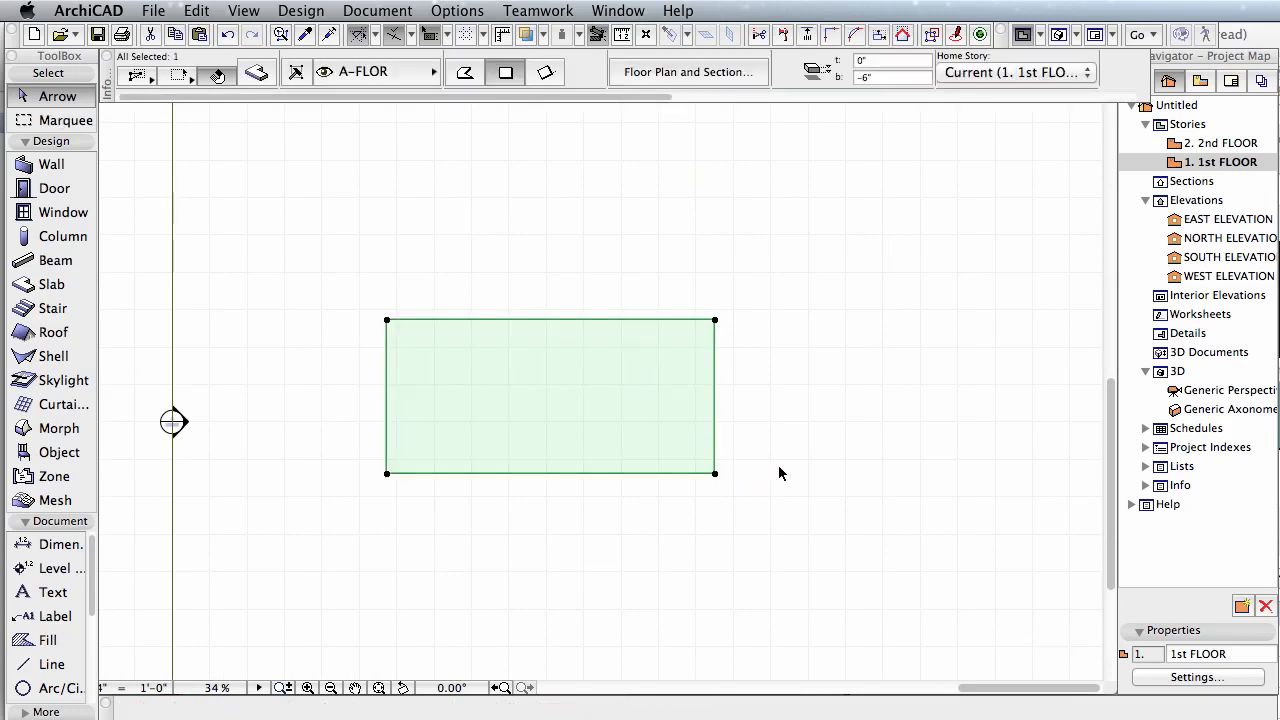
Step: Bring up the editing options for the slab's upper-left corner node and for its upper edge
click(387, 321)
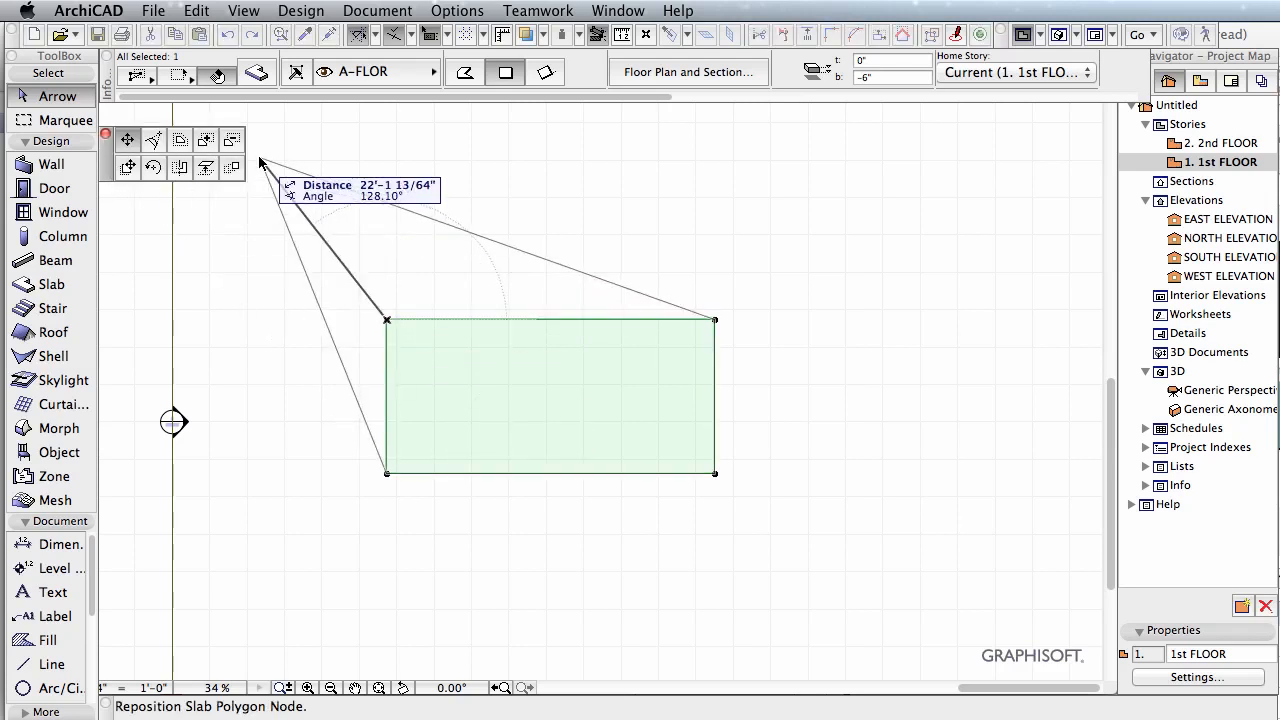
click(390, 321)
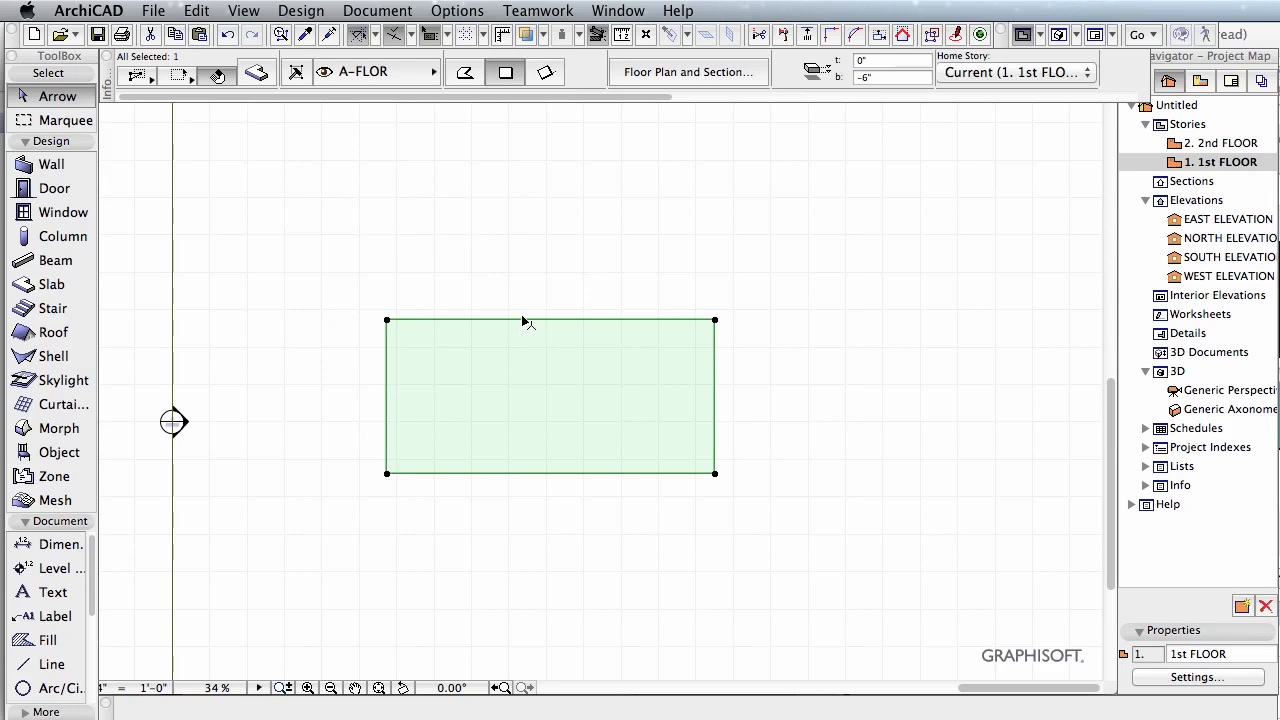
click(522, 320)
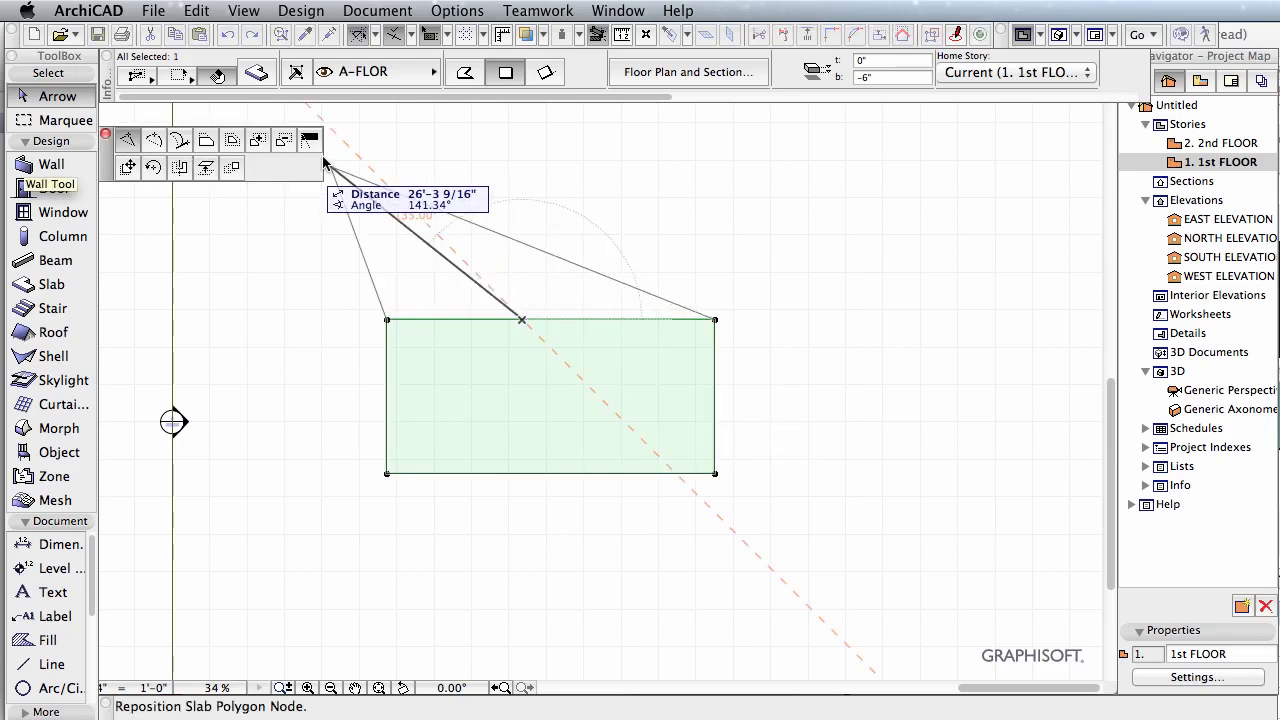
key(Escape)
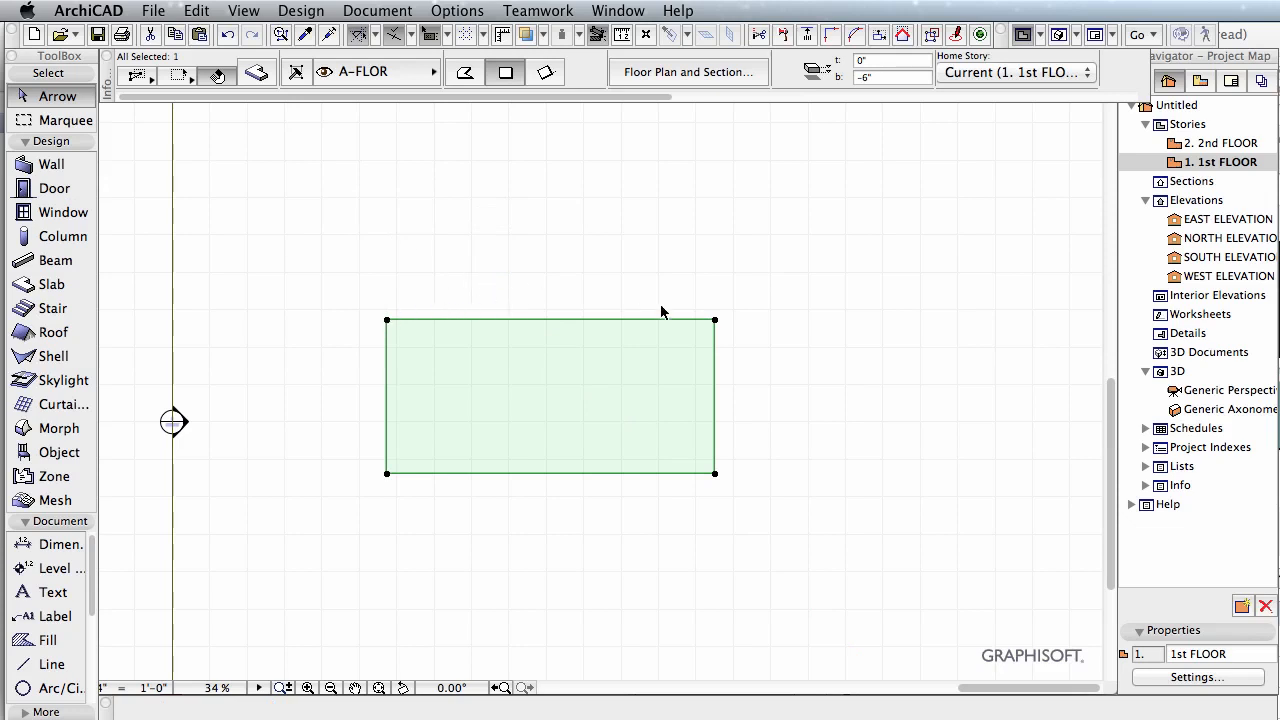
Step: Move the slab's upper-left corner a short way inward along the upper edge and fillet it with a 1'-7 11/16" radius
click(389, 323)
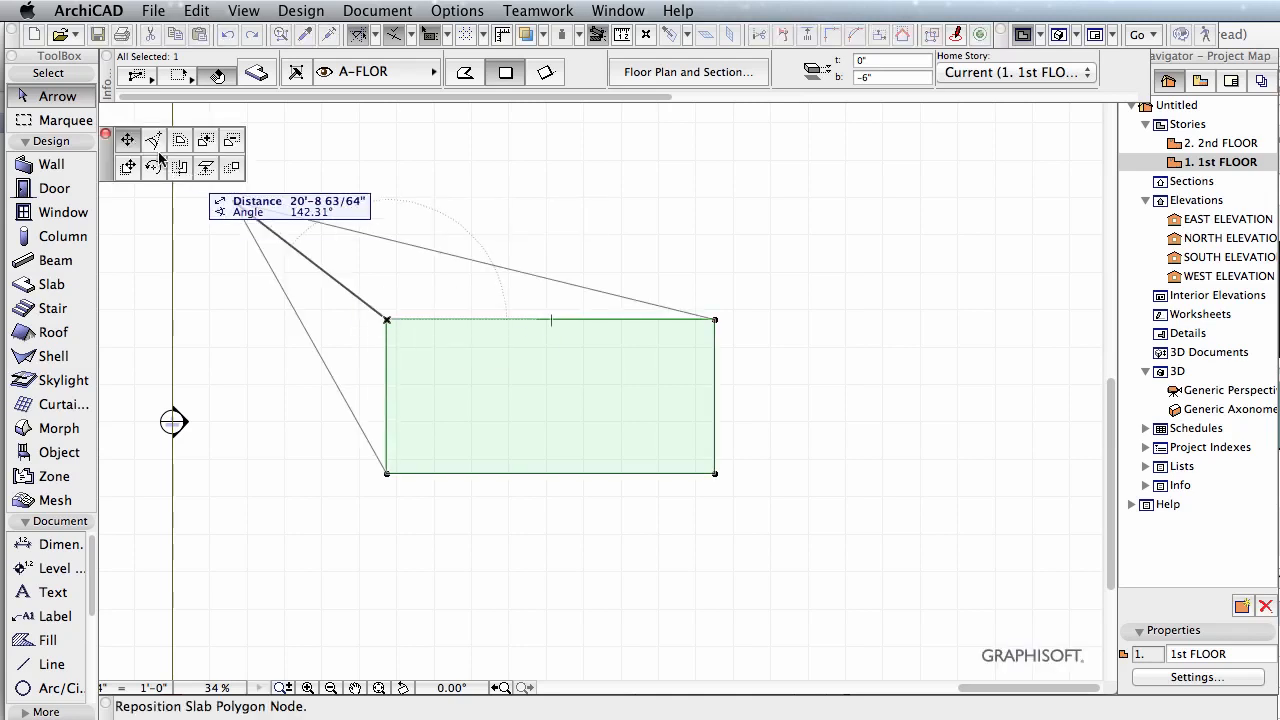
click(434, 320)
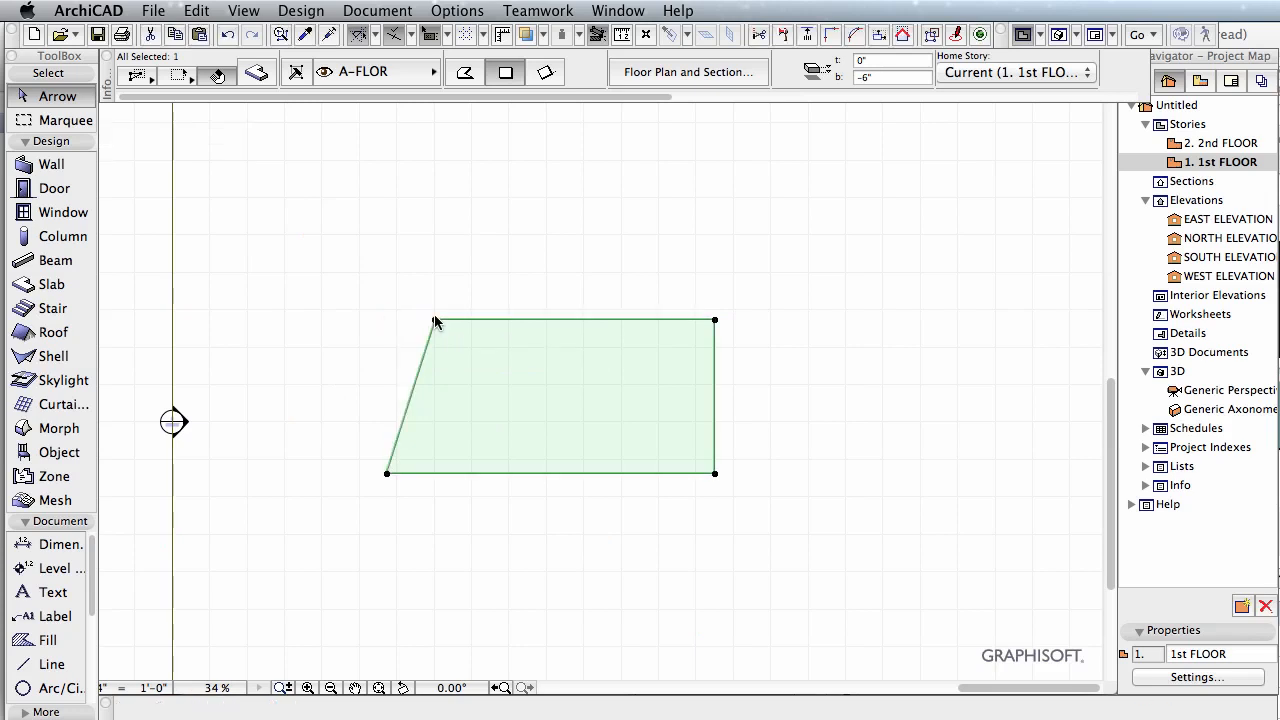
click(434, 320)
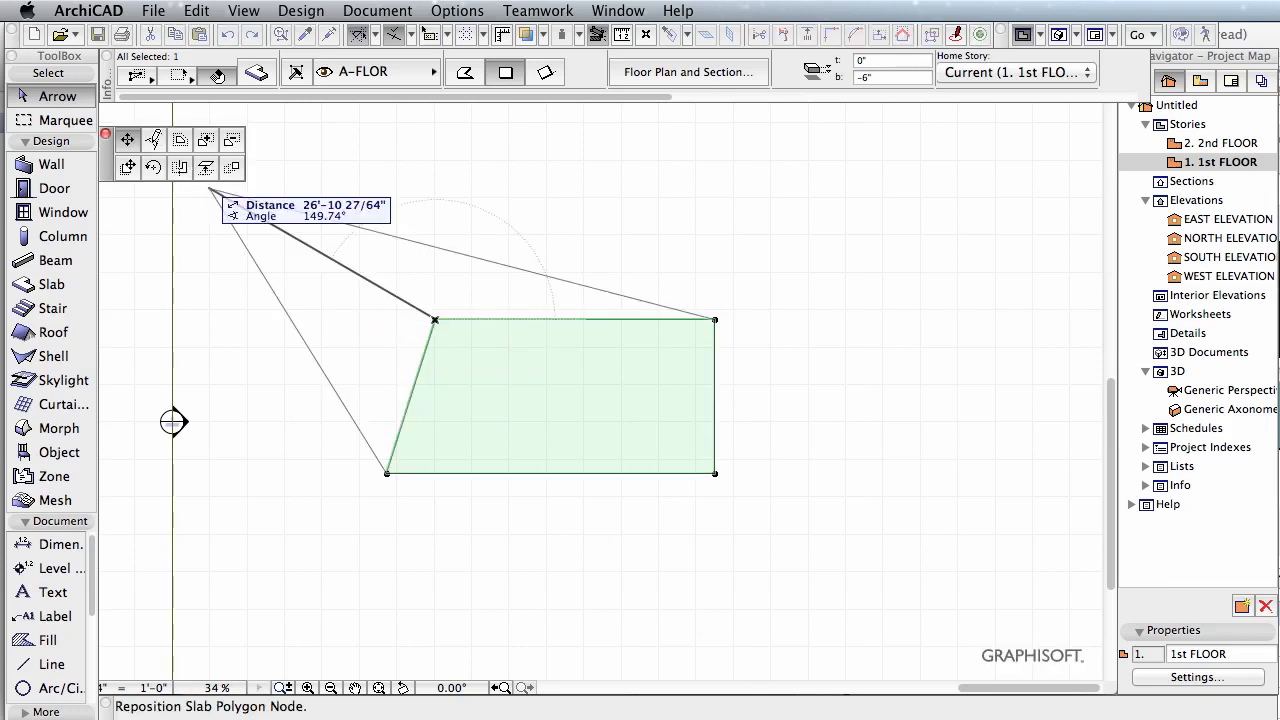
click(153, 139)
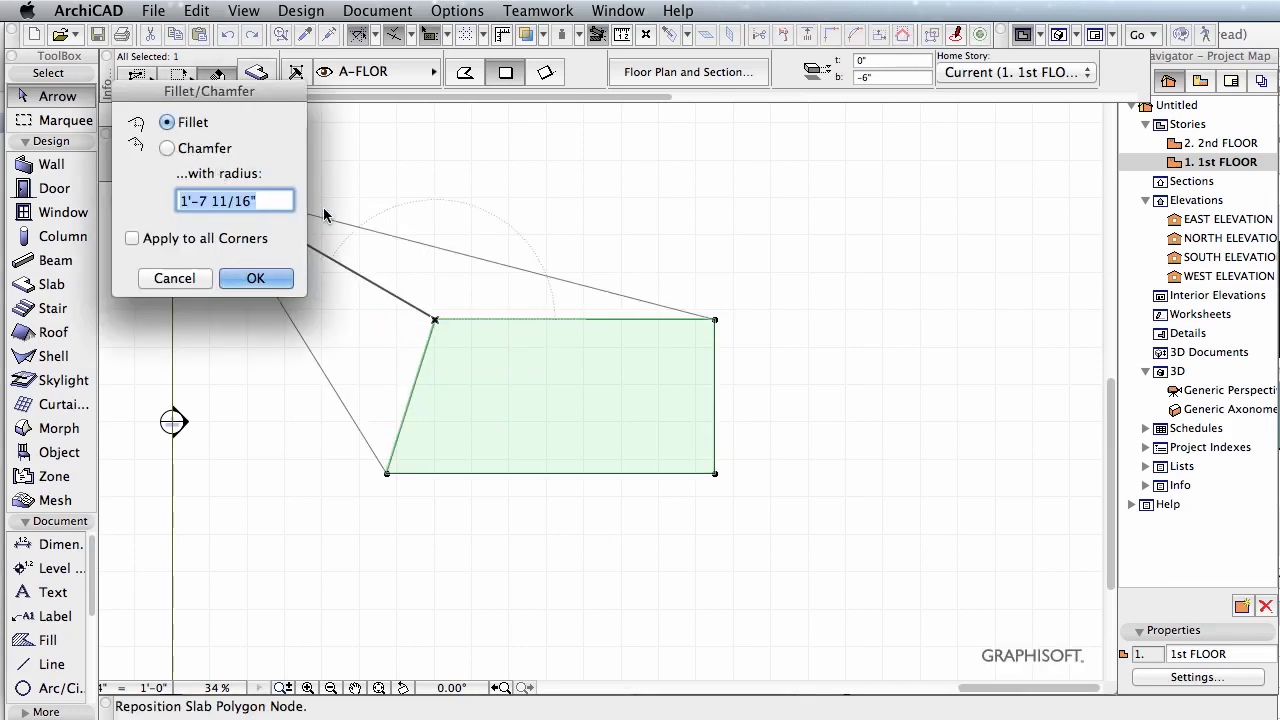
click(256, 278)
Step: Chamfer the slab's upper-right corner with a radius of 2', without applying it to all corners
click(716, 320)
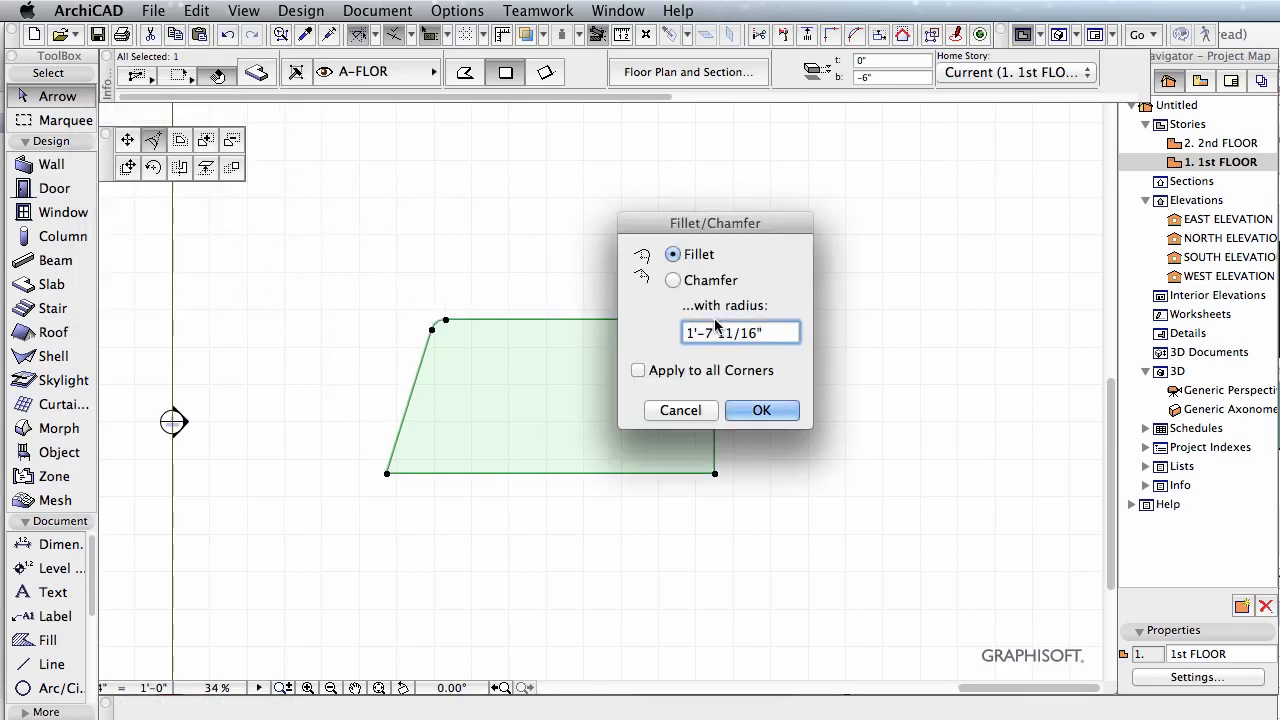
click(672, 281)
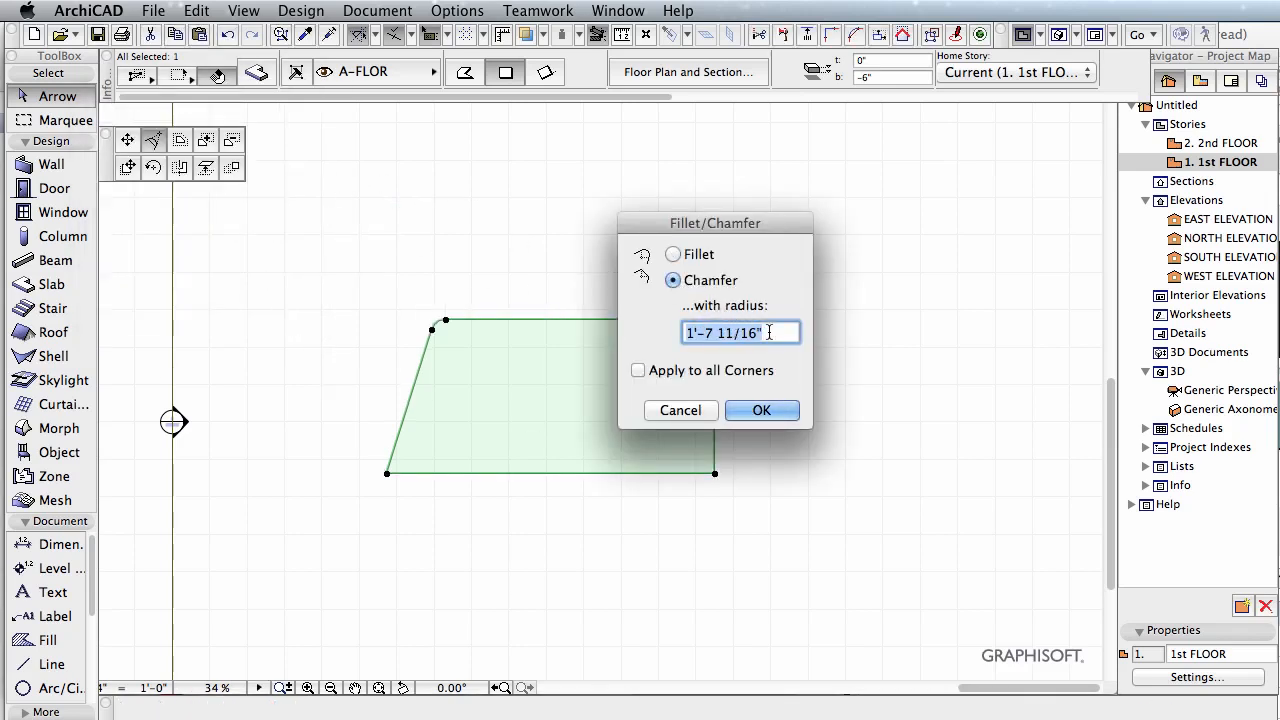
text(2)
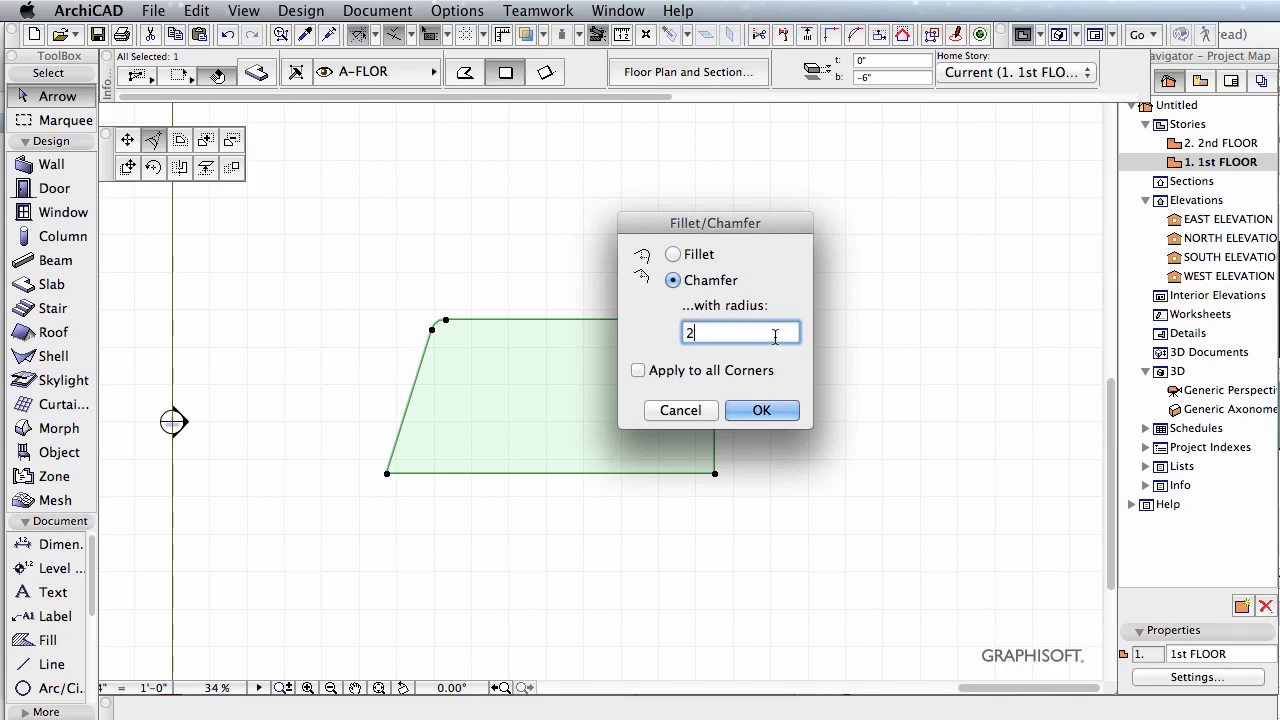
click(760, 410)
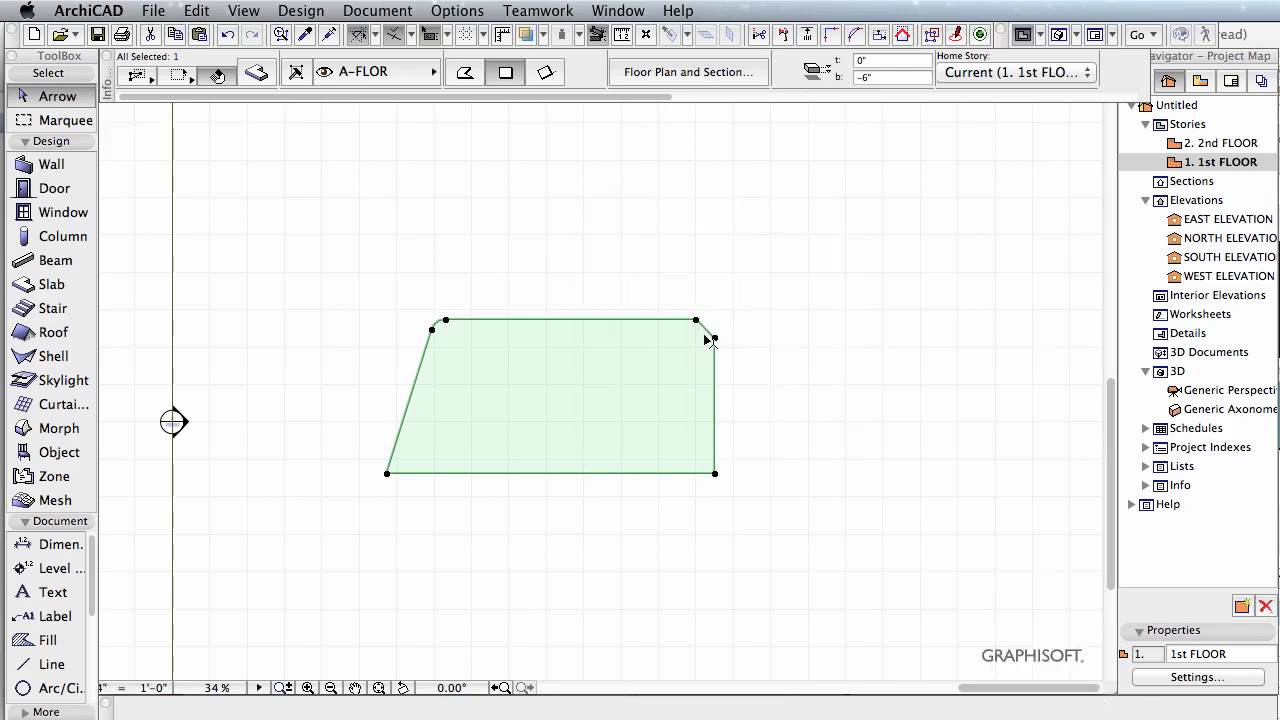
Step: Offset the slab's whole outline outward from its lower-right corner node
scroll(707, 334, up, 5)
scroll(751, 325, down, 3)
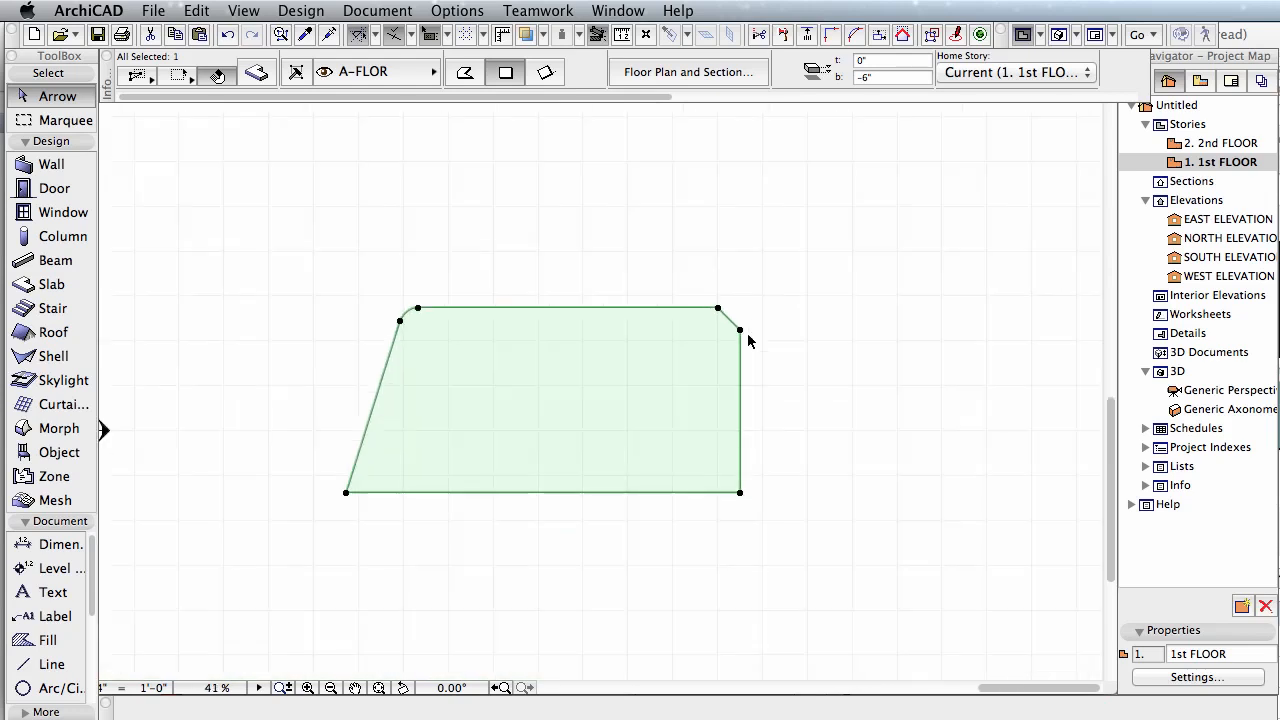
click(740, 493)
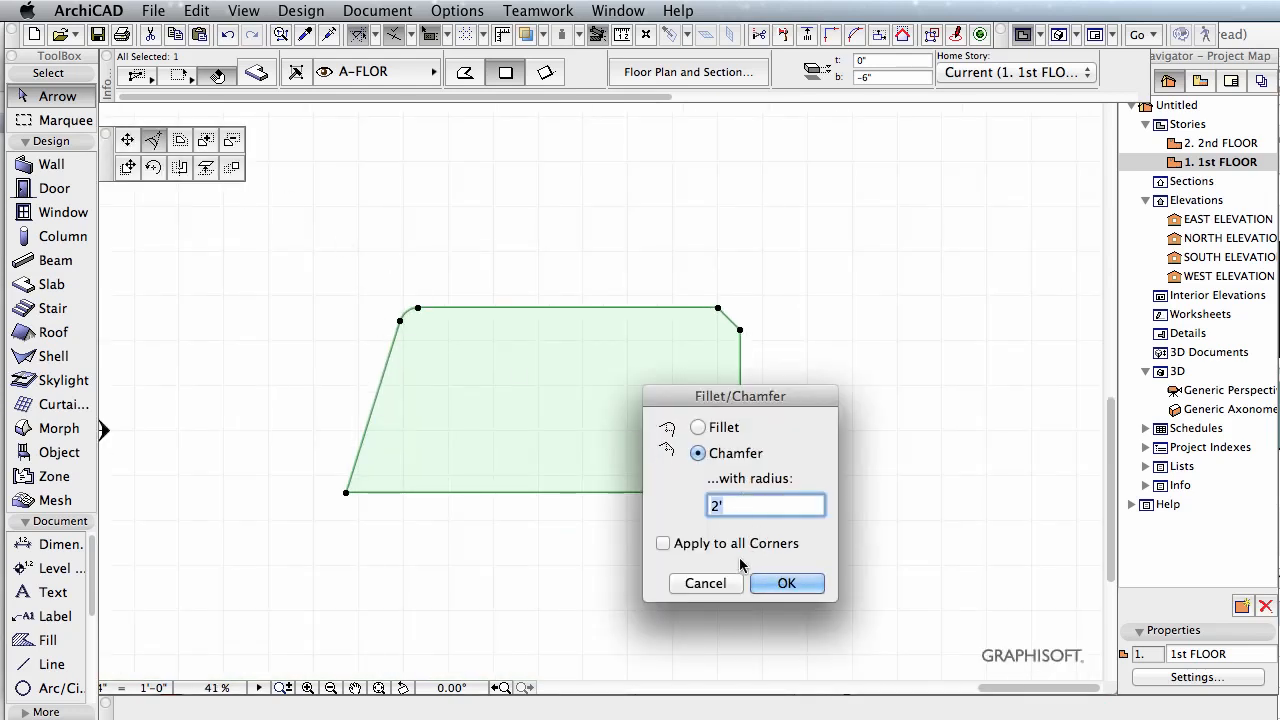
click(707, 583)
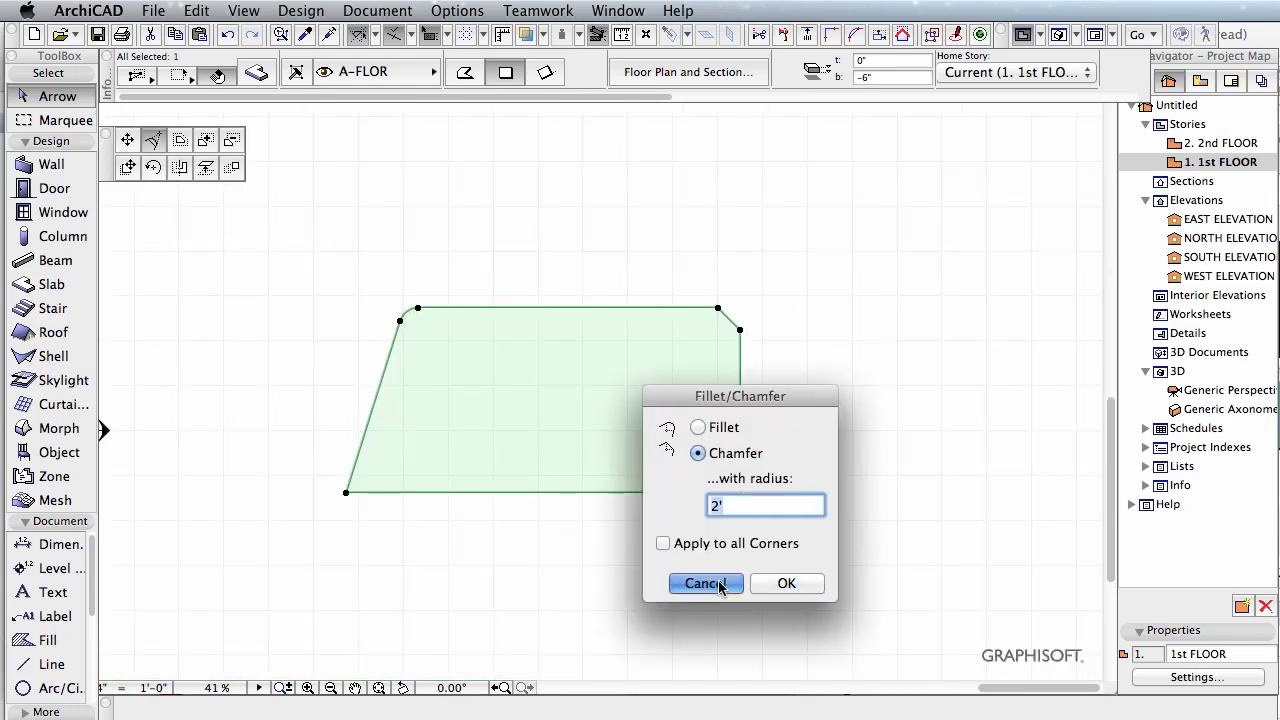
click(186, 142)
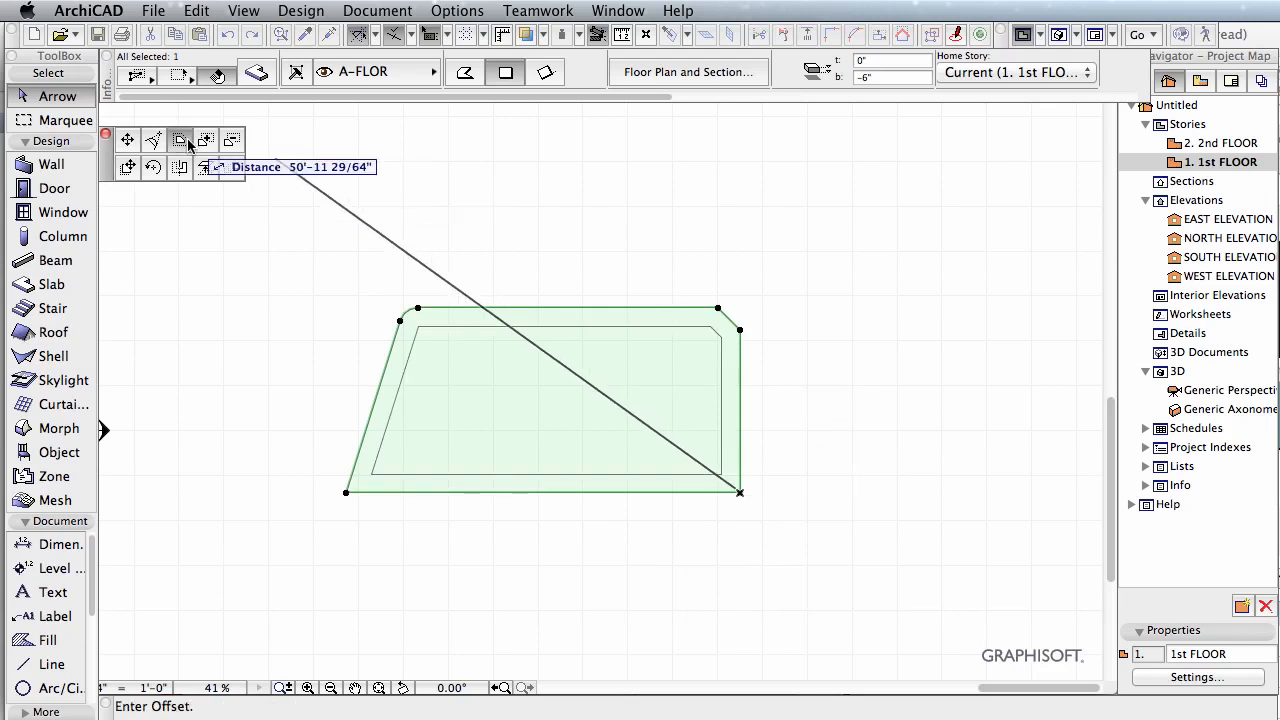
click(775, 542)
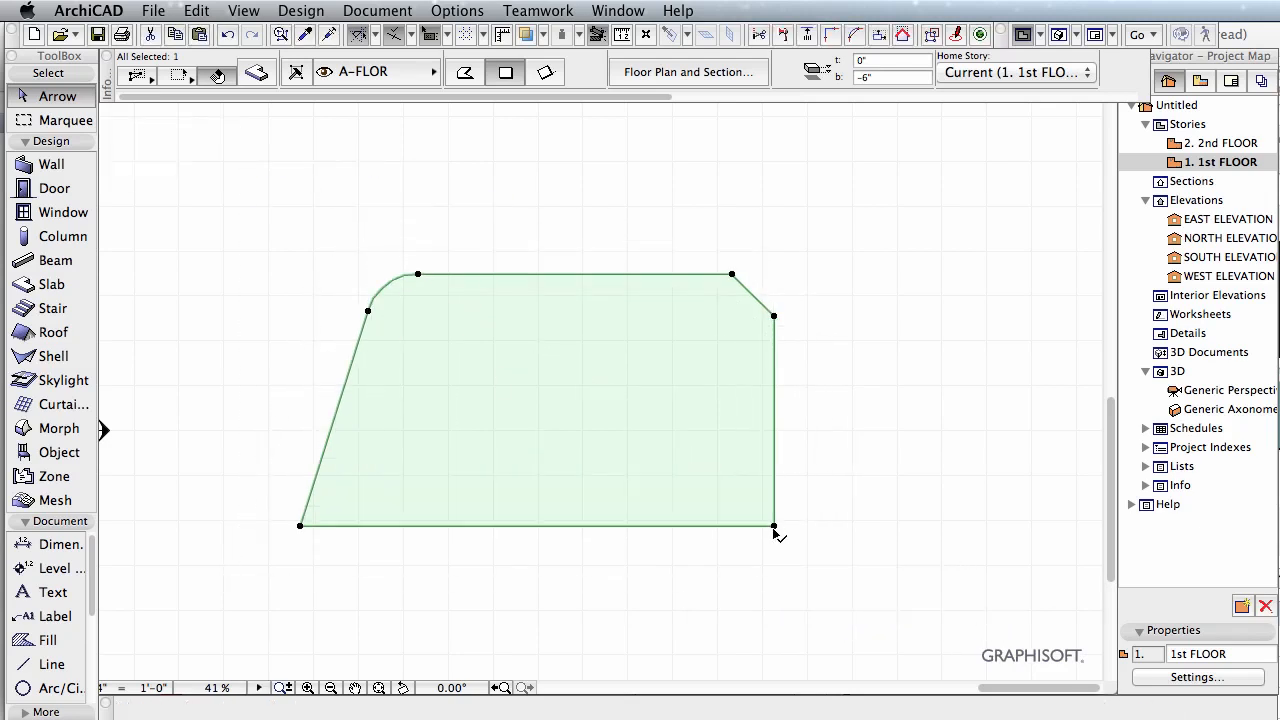
Step: Add a small rectangle to the slab's right side, starting at the lower-right corner and extending outward and up
click(775, 527)
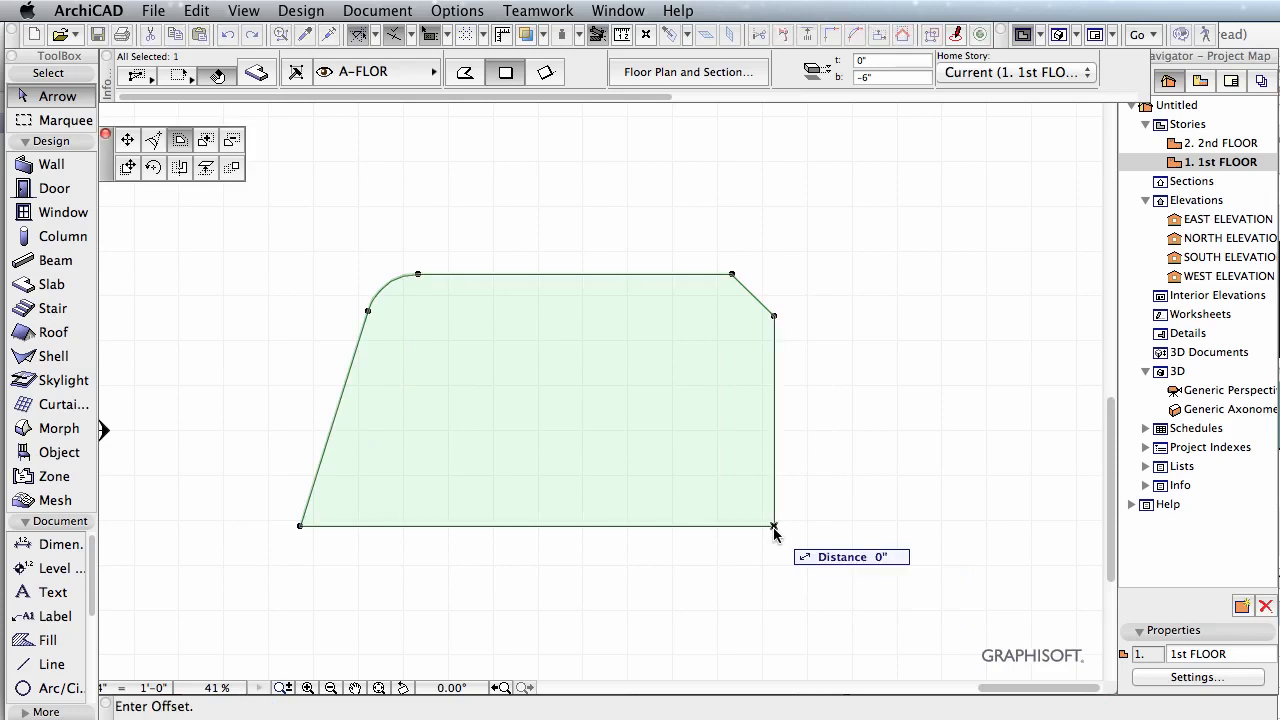
click(205, 143)
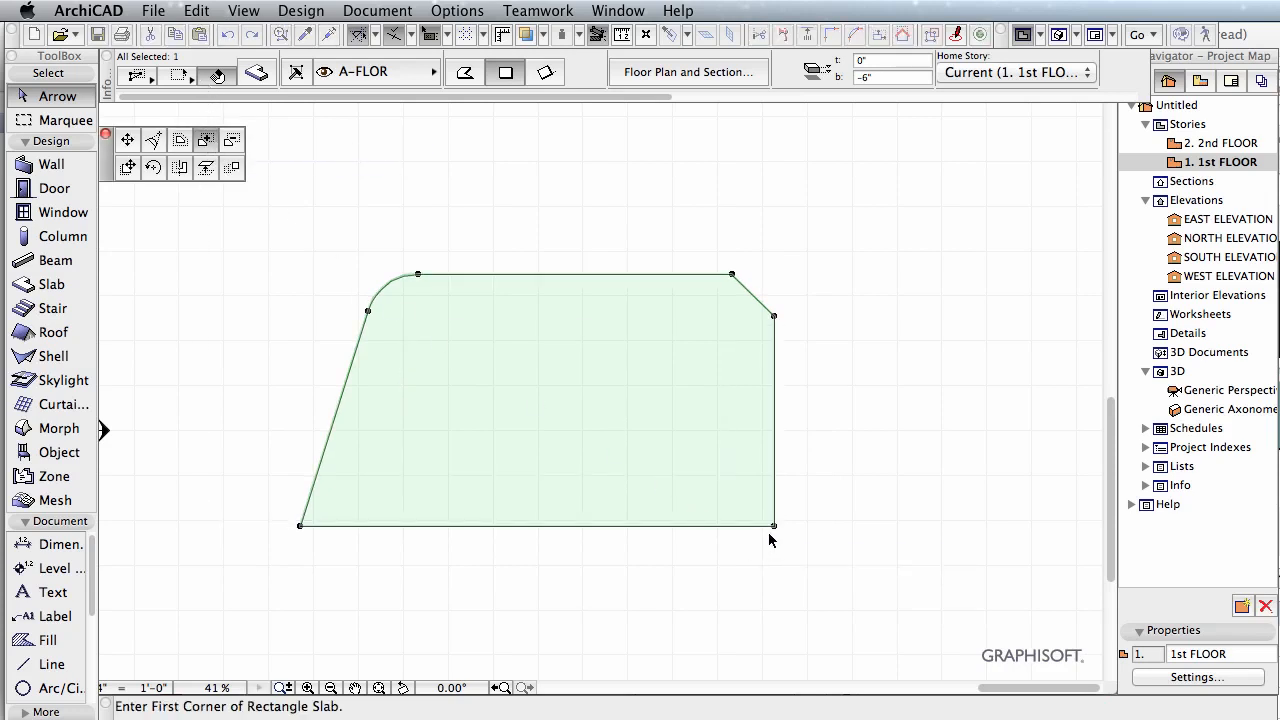
click(775, 527)
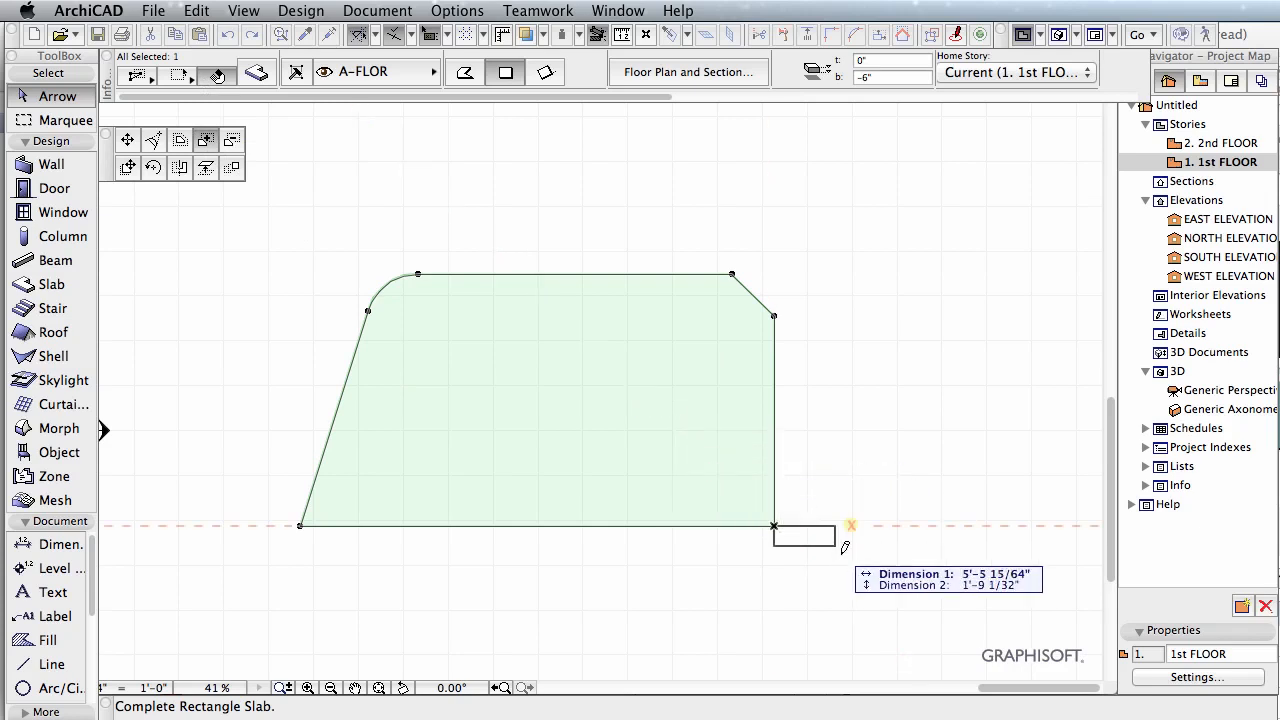
click(840, 450)
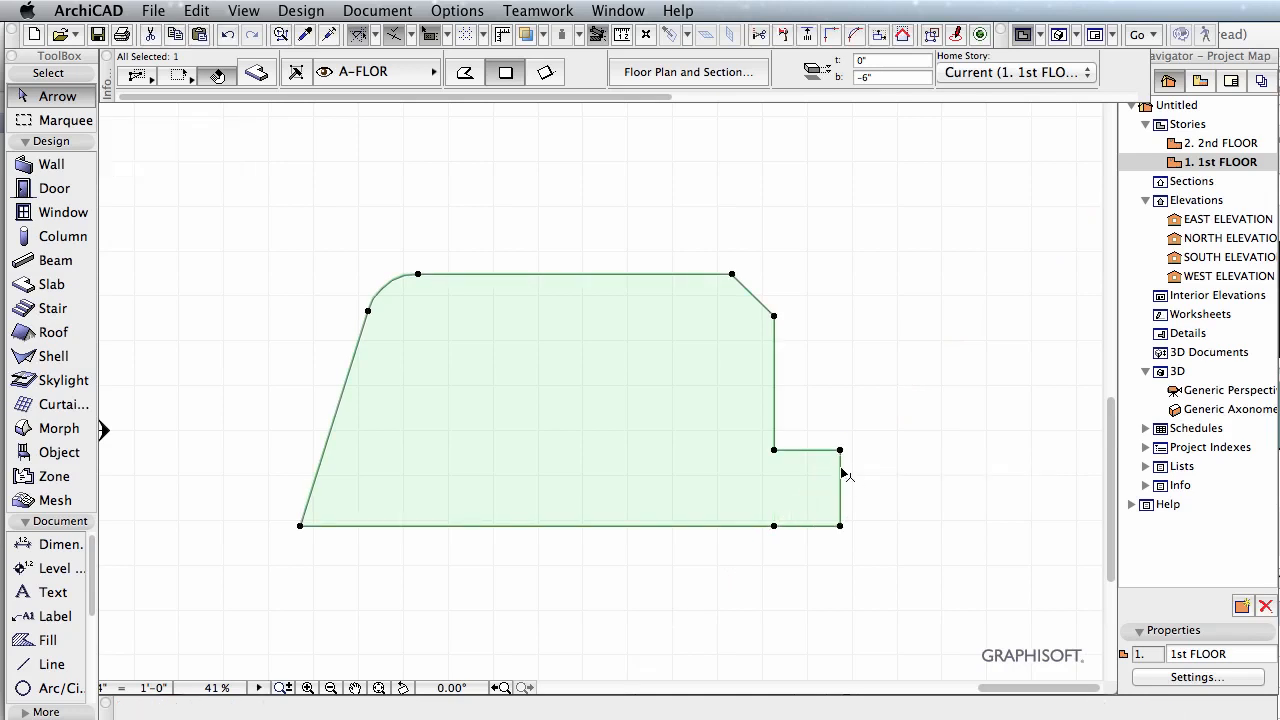
Step: Subtract a small rectangle from the upper-right corner of the slab's right-hand extension to form a step
click(840, 451)
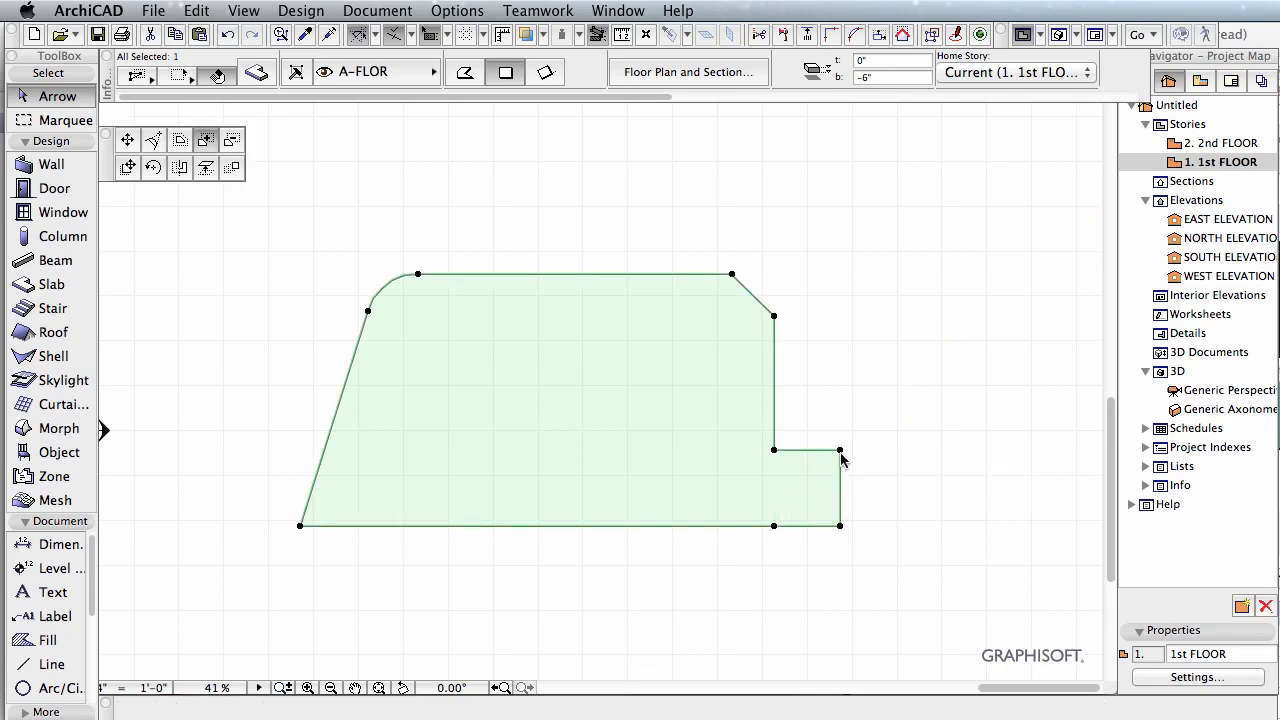
click(232, 142)
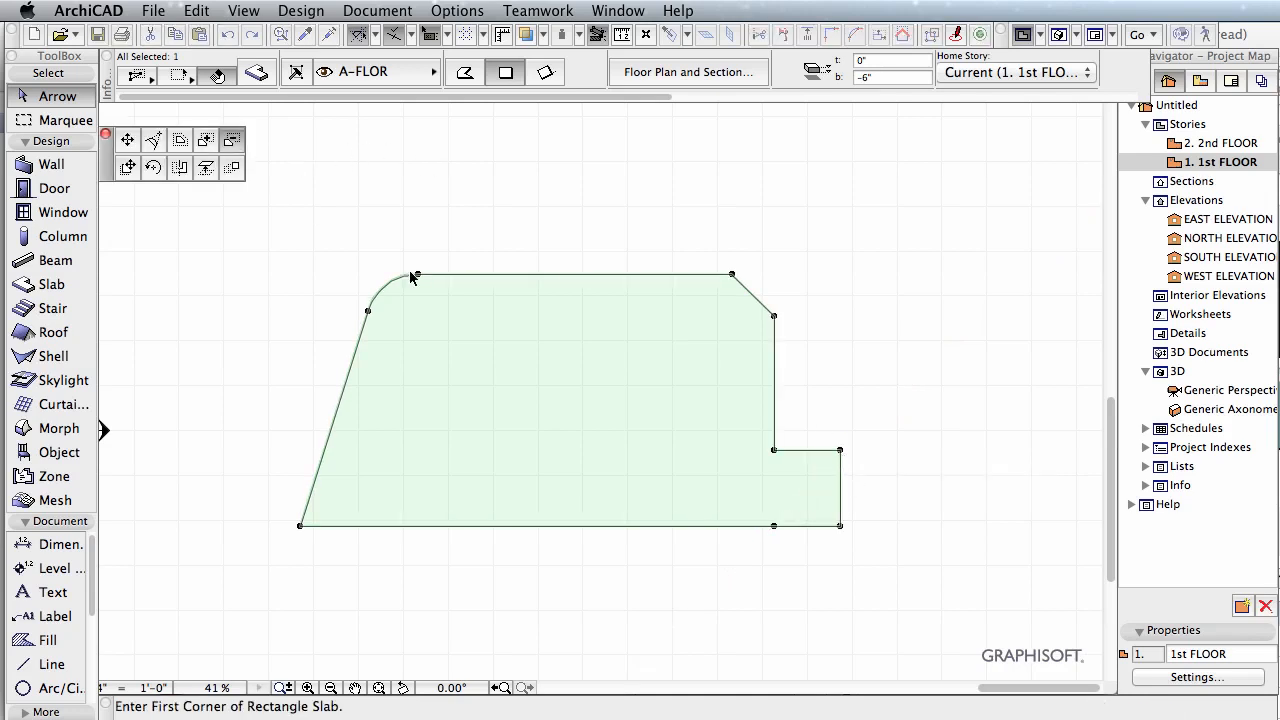
click(839, 451)
click(806, 484)
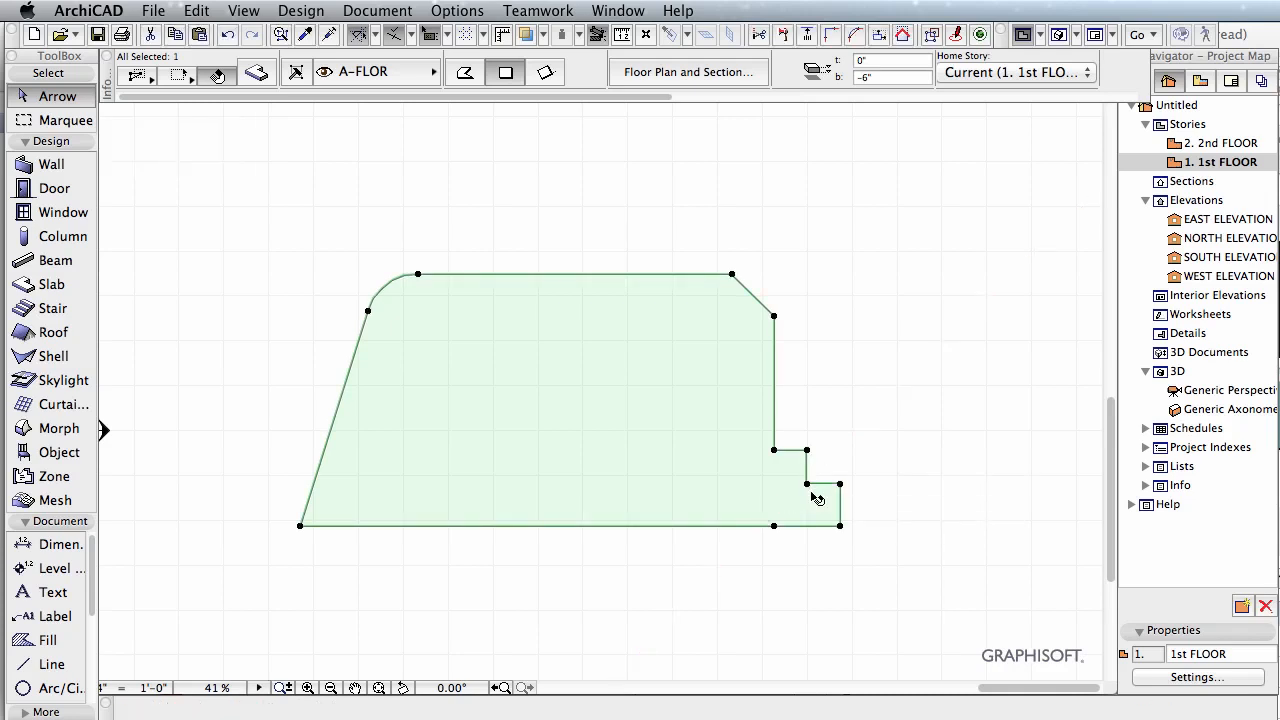
Step: Subtract a freeform polygon from the slab's lower edge with the polygonal method, starting and closing at the node beside the right-hand extension
click(773, 526)
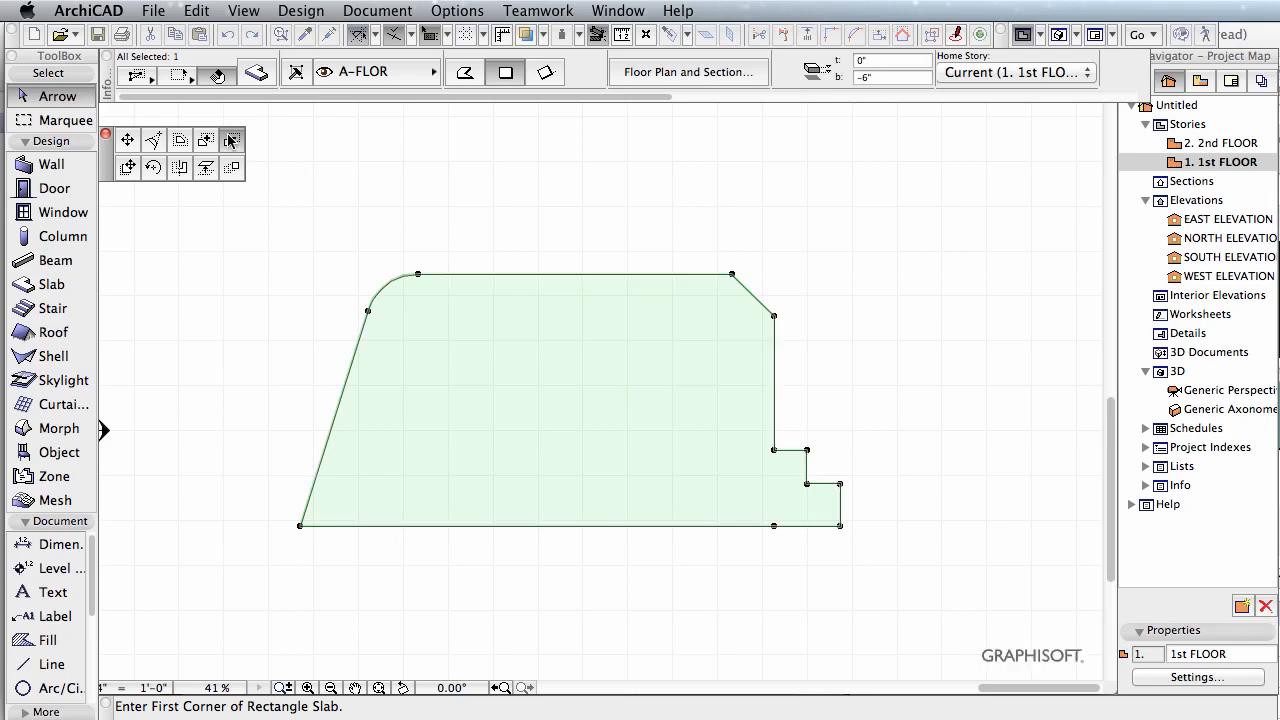
click(774, 527)
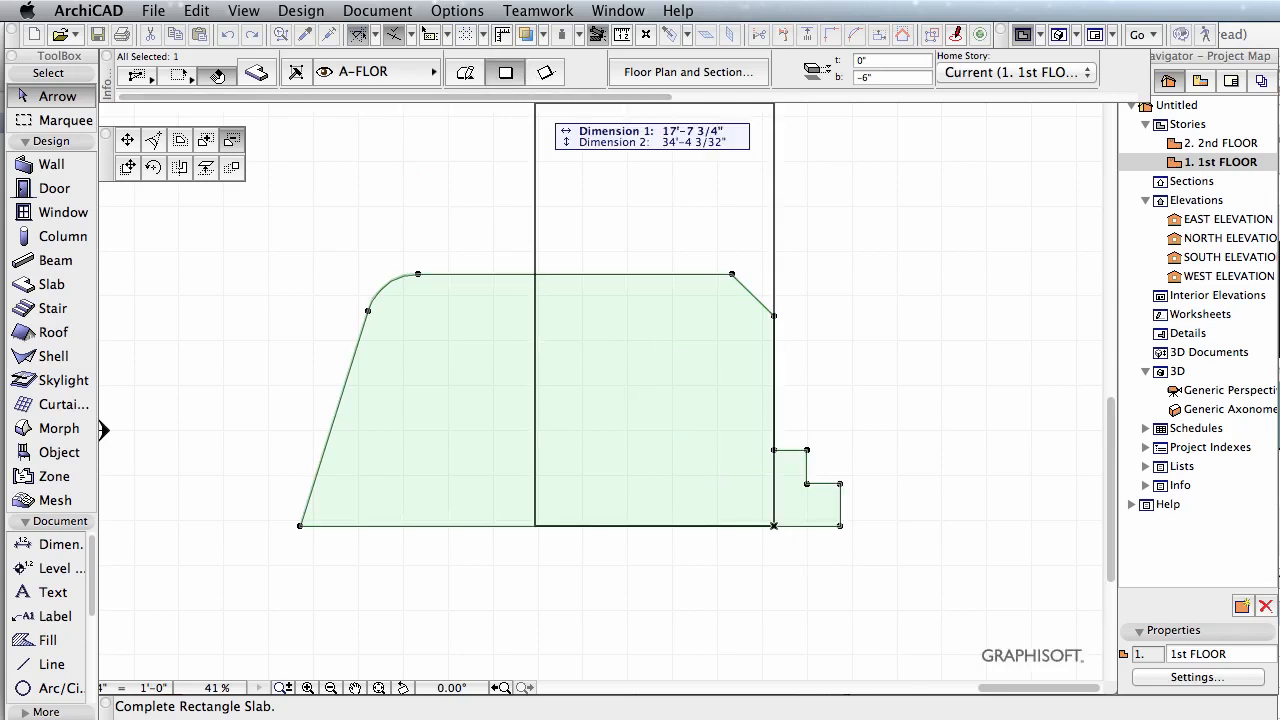
click(465, 72)
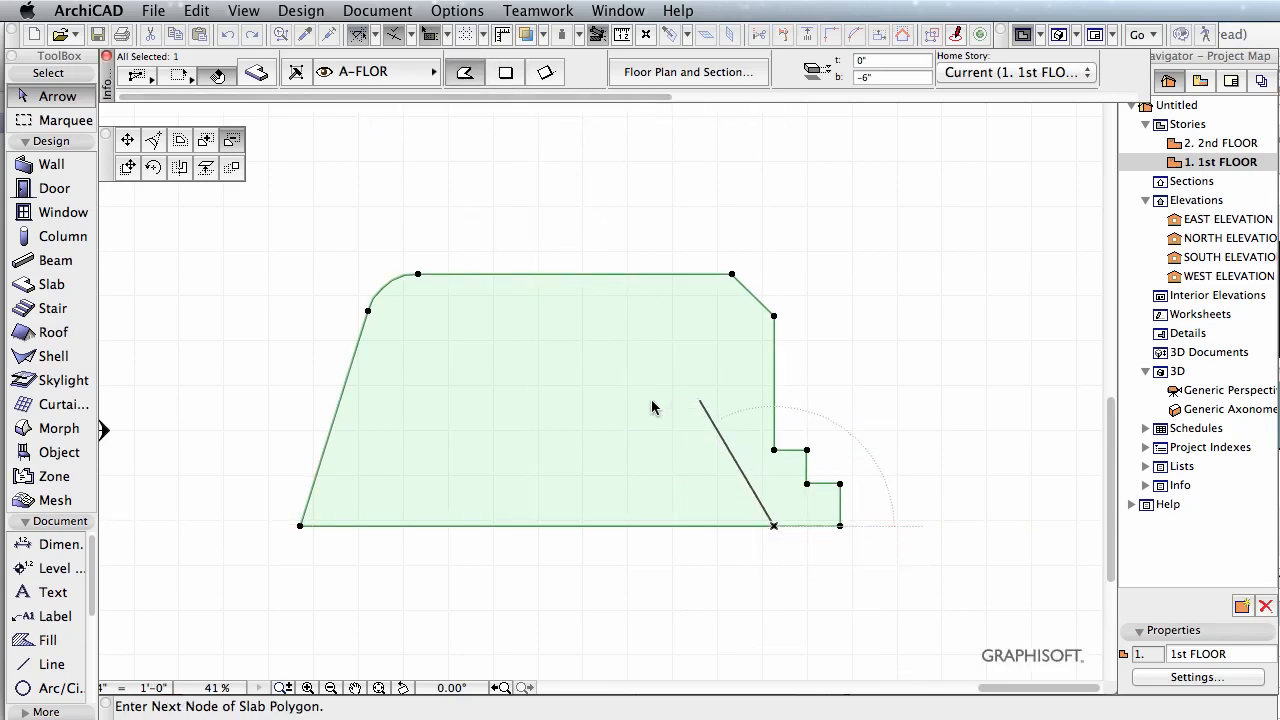
click(700, 402)
click(592, 402)
click(570, 447)
click(528, 565)
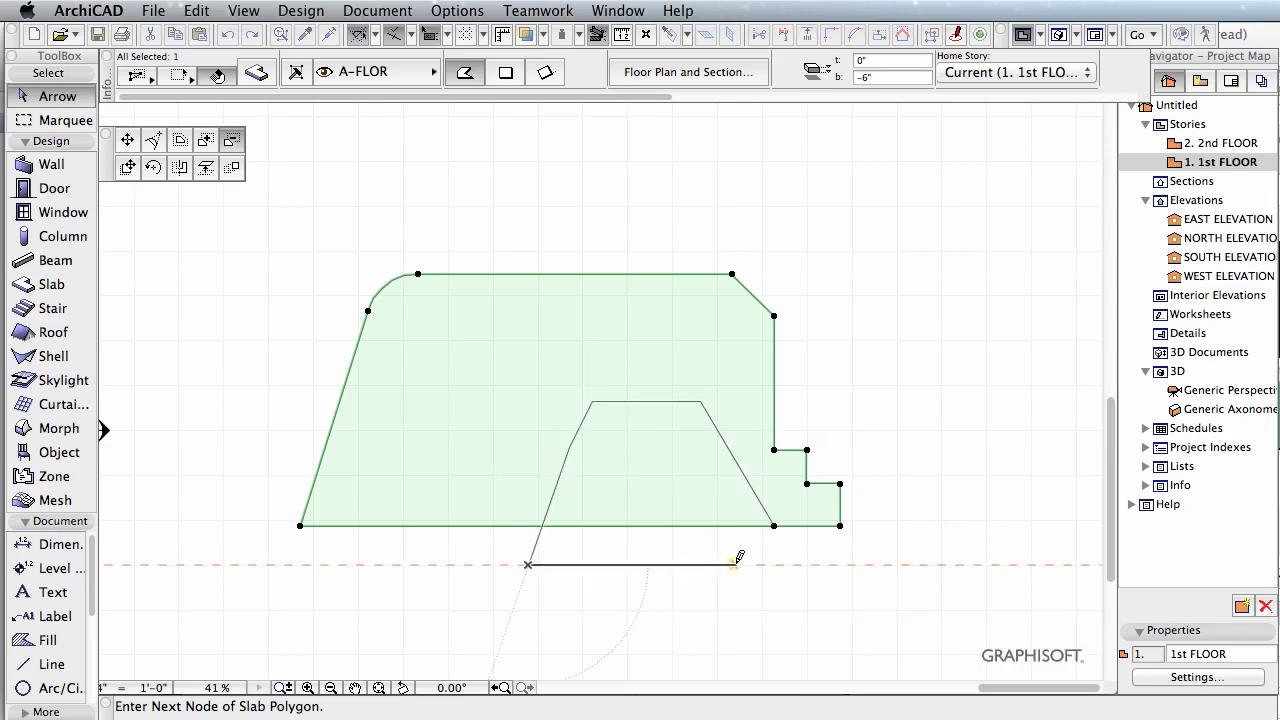
click(736, 565)
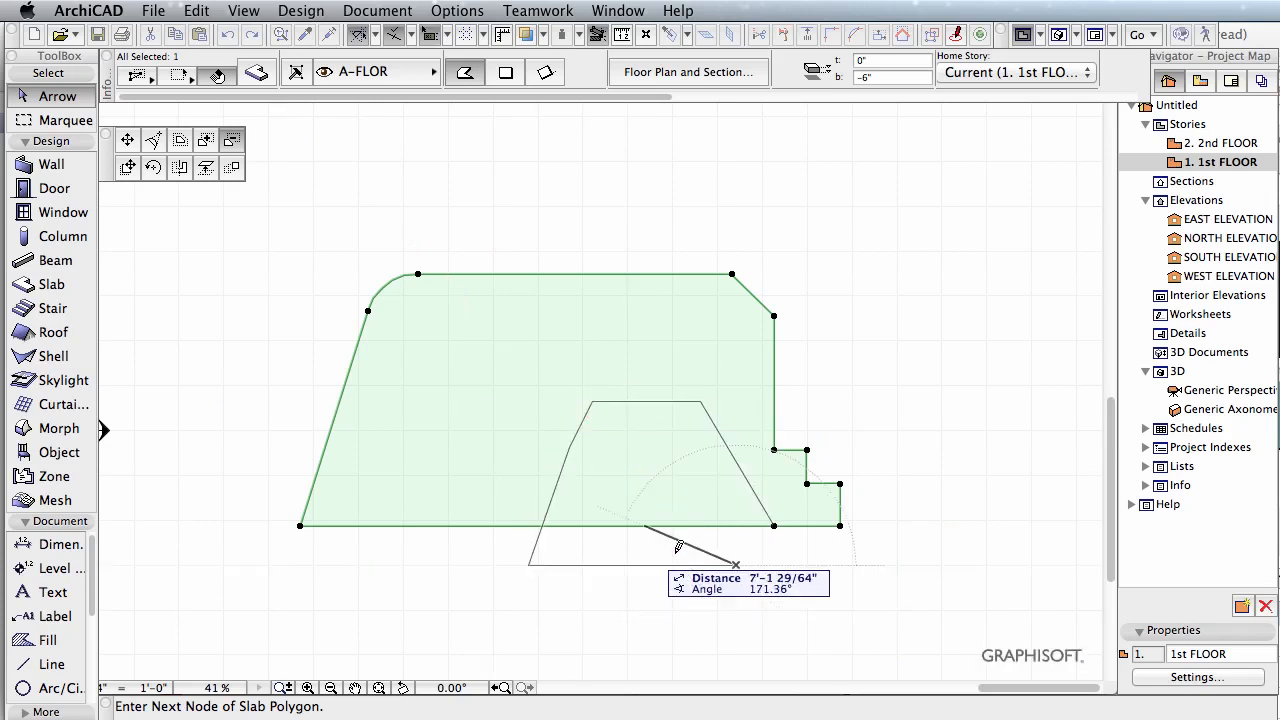
click(775, 524)
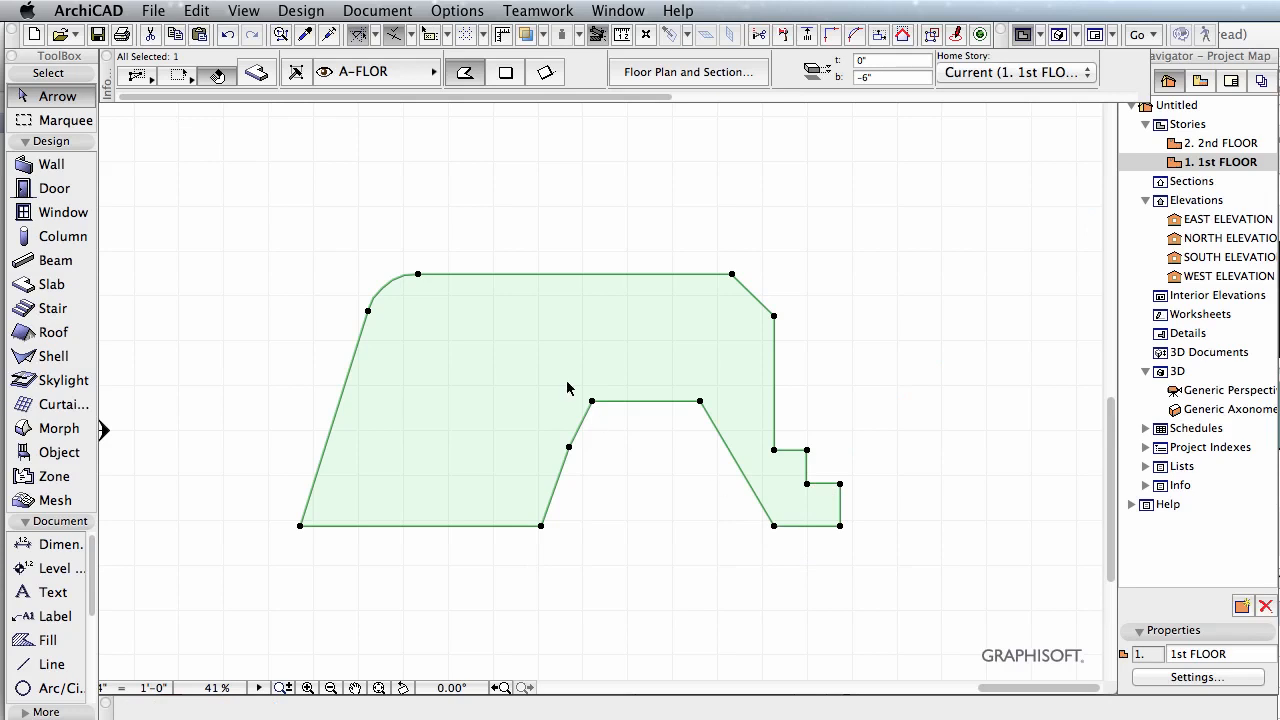
Step: Drag the whole slab straight up in plan from the node on the left side of its lower notch
click(569, 452)
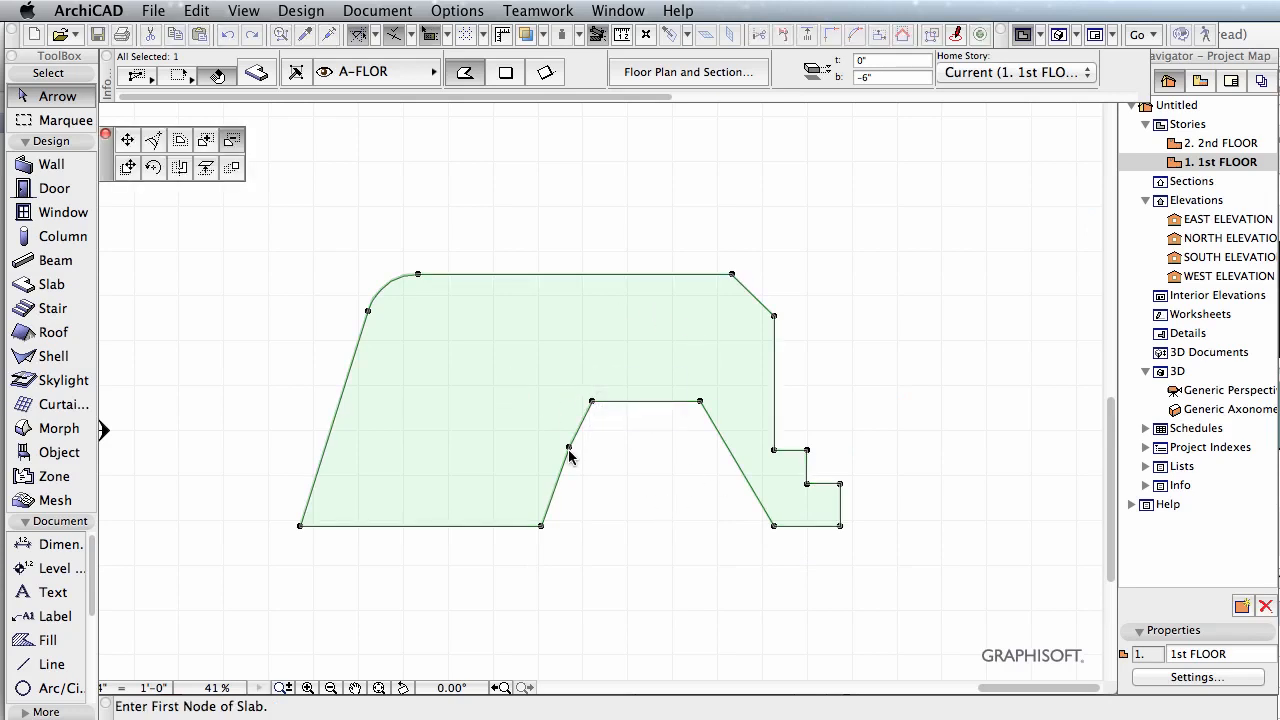
click(128, 168)
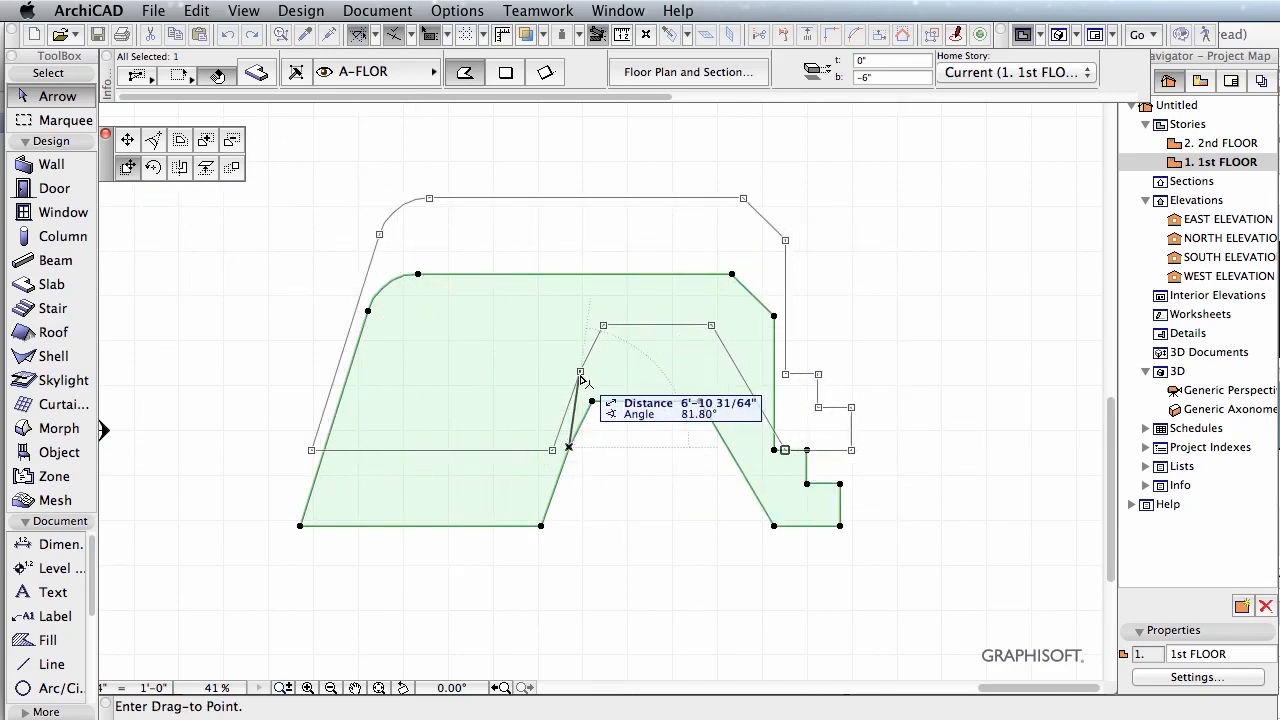
click(569, 379)
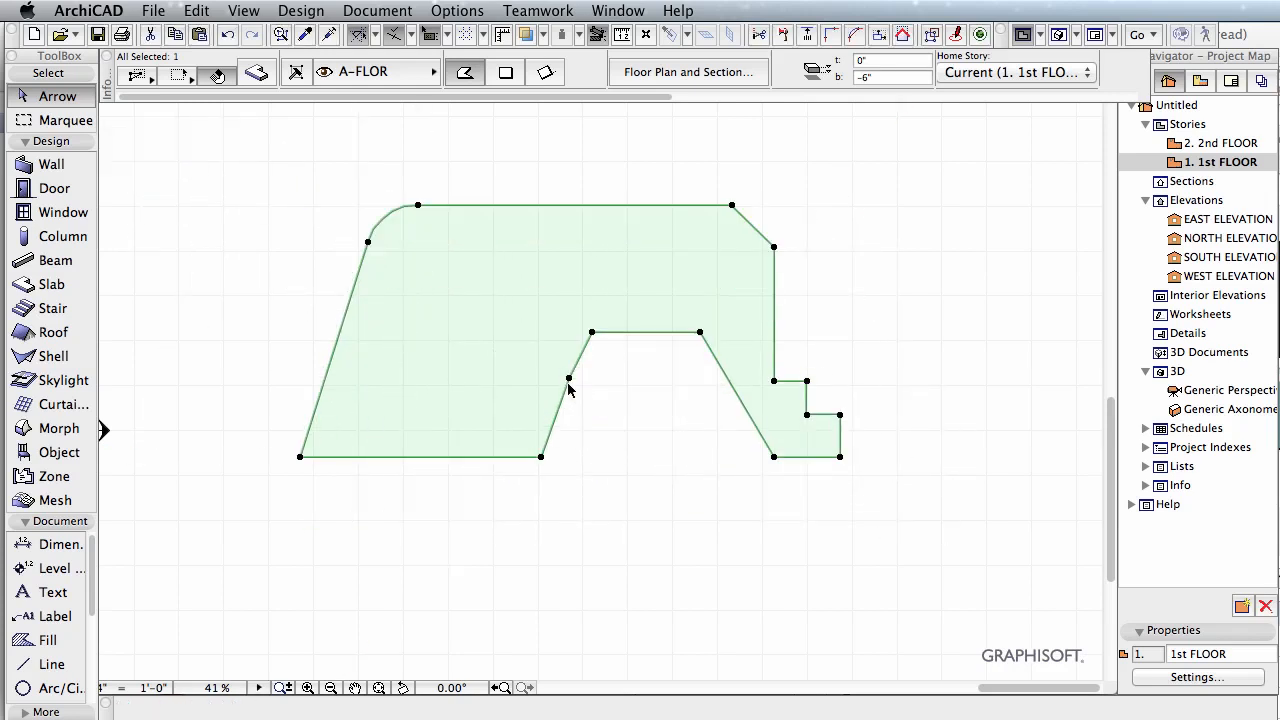
click(569, 379)
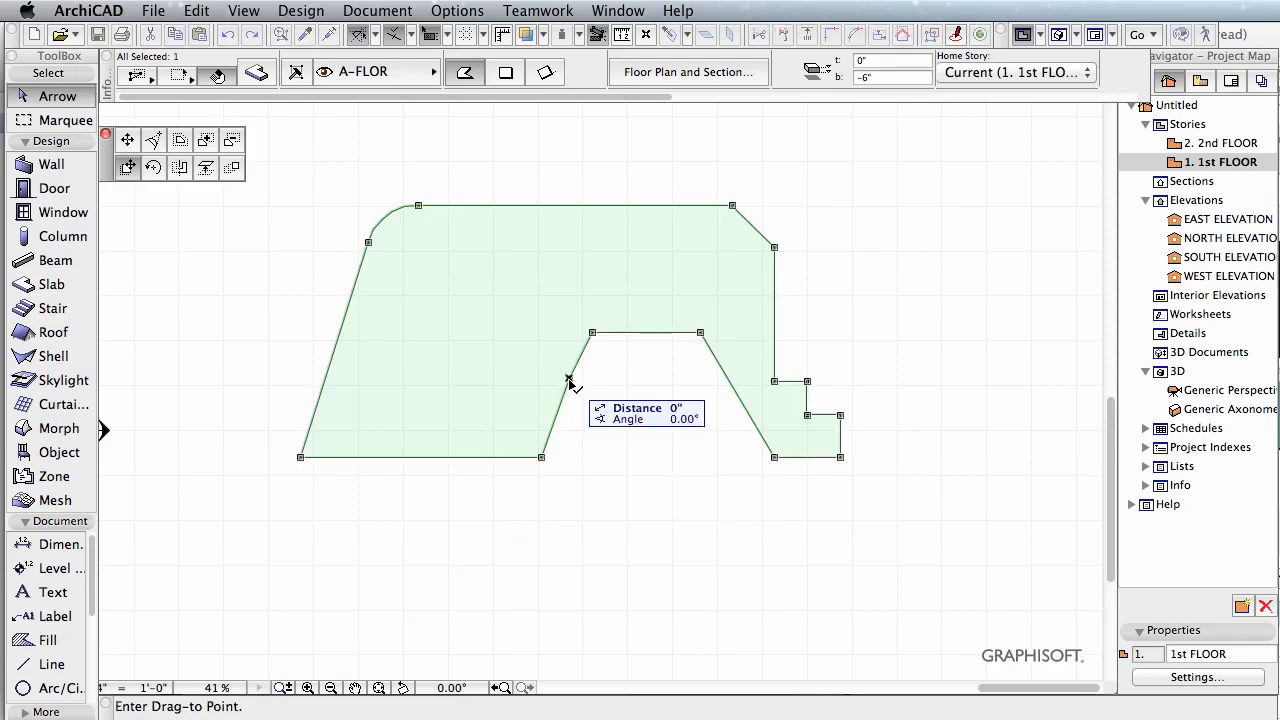
click(153, 168)
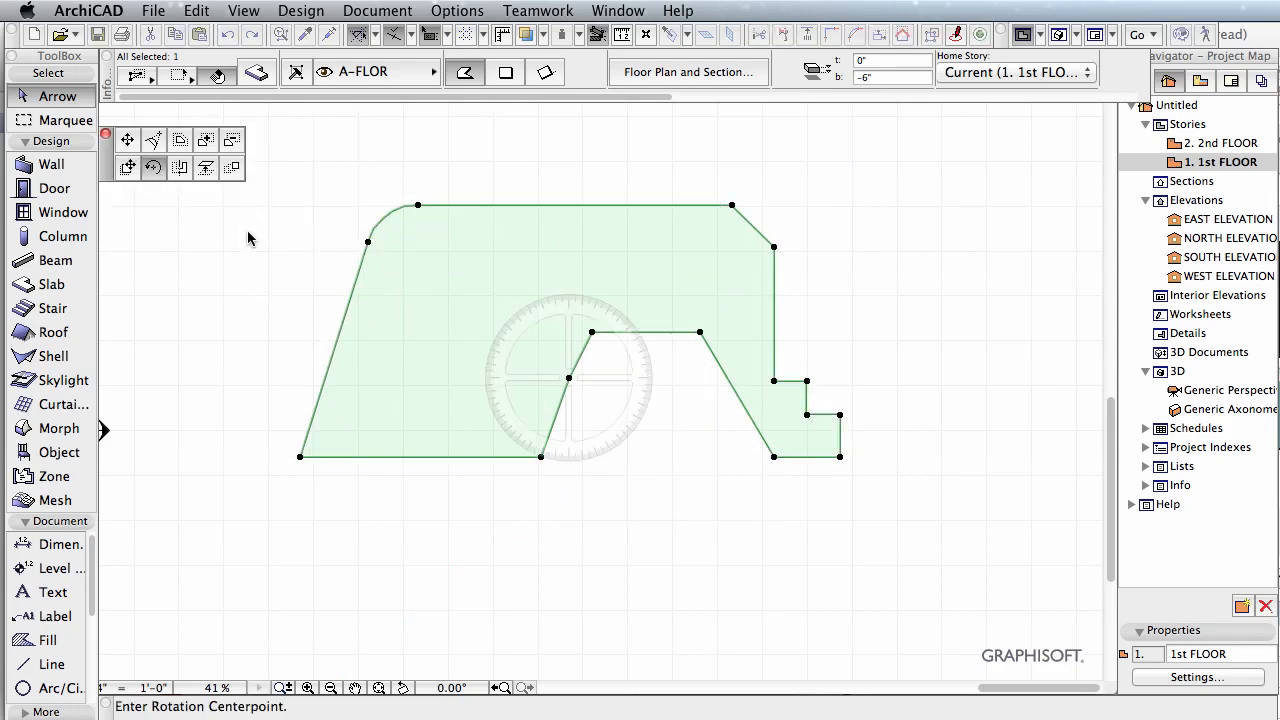
click(568, 379)
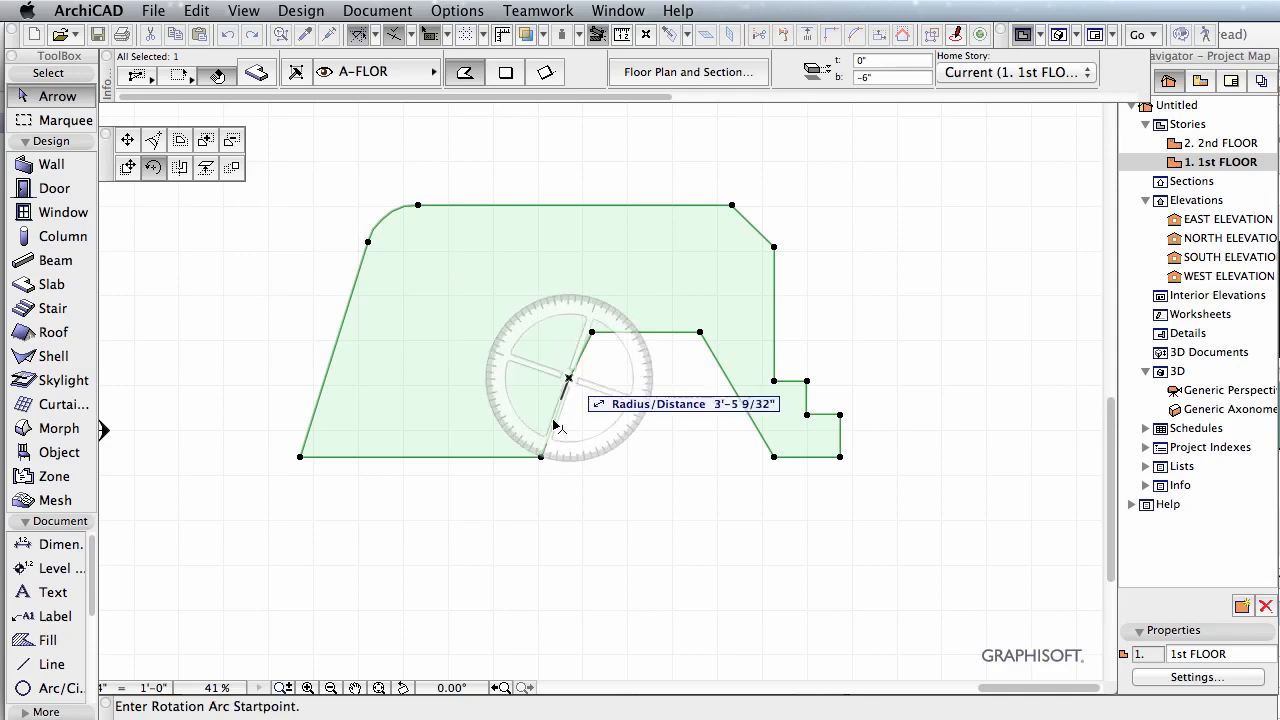
click(541, 457)
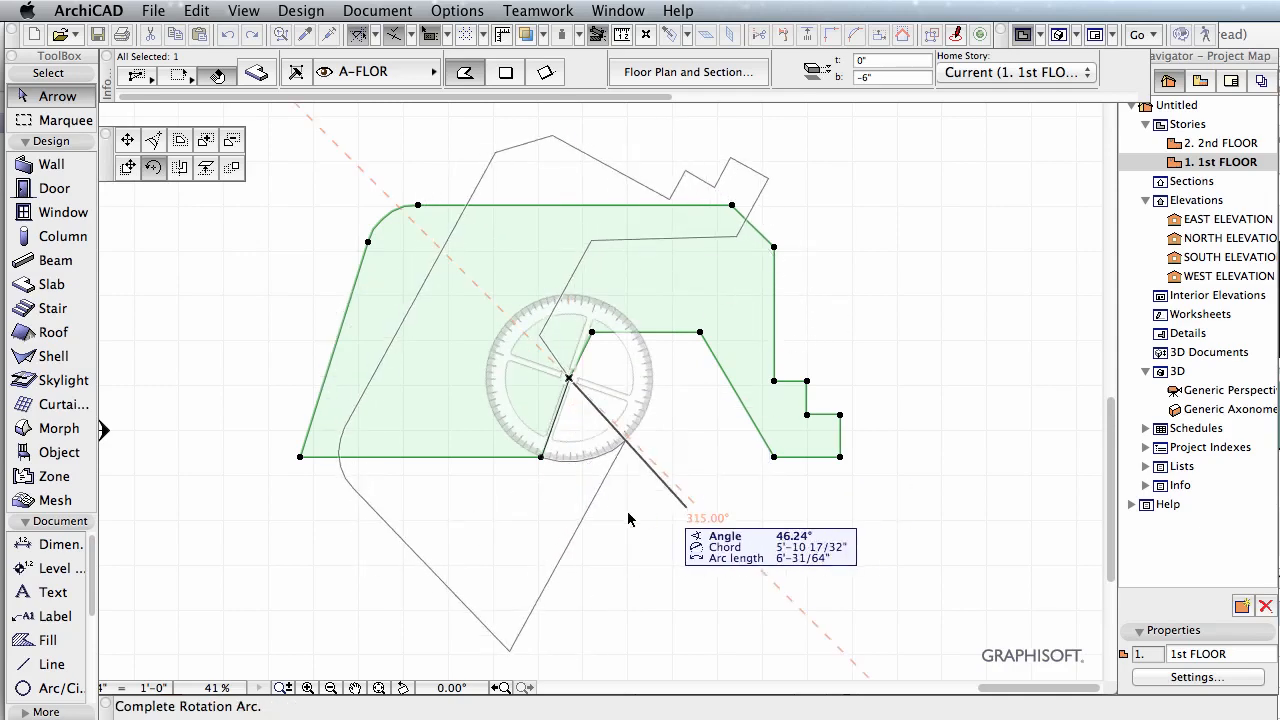
key(Escape)
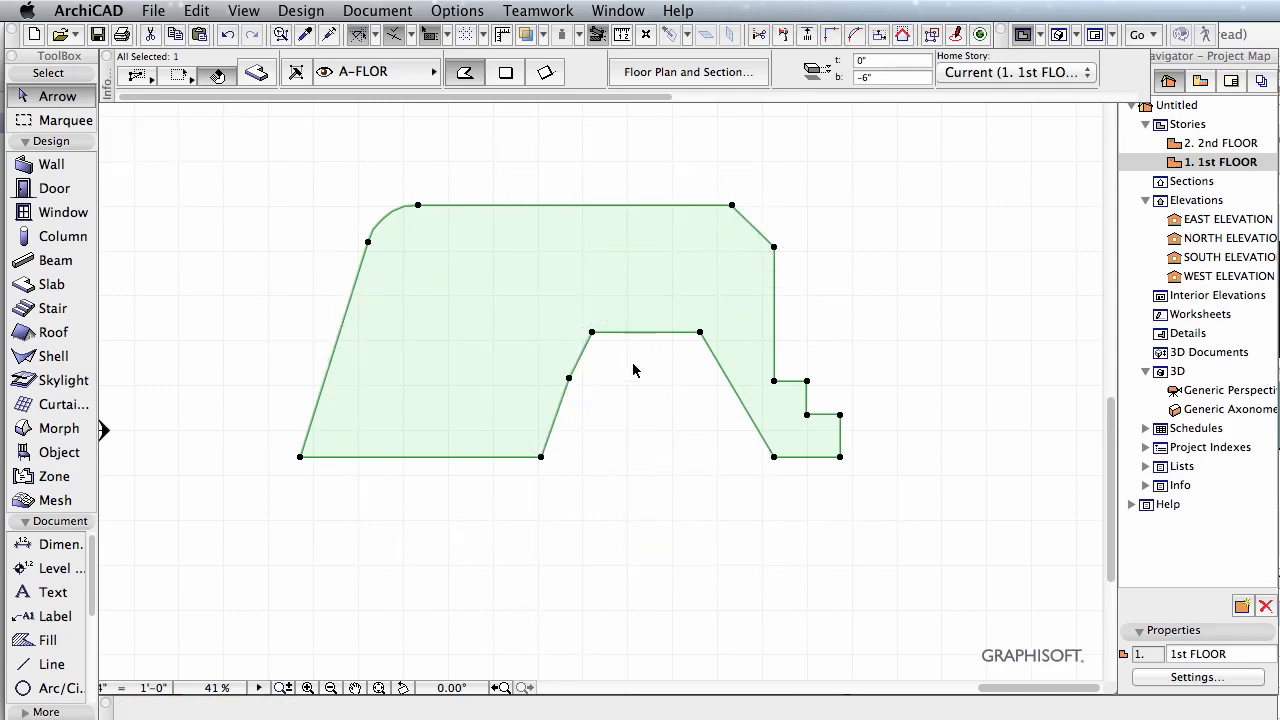
Step: Mirror the slab about the short vertical edge at the outer end of its stepped right-hand extension
click(841, 415)
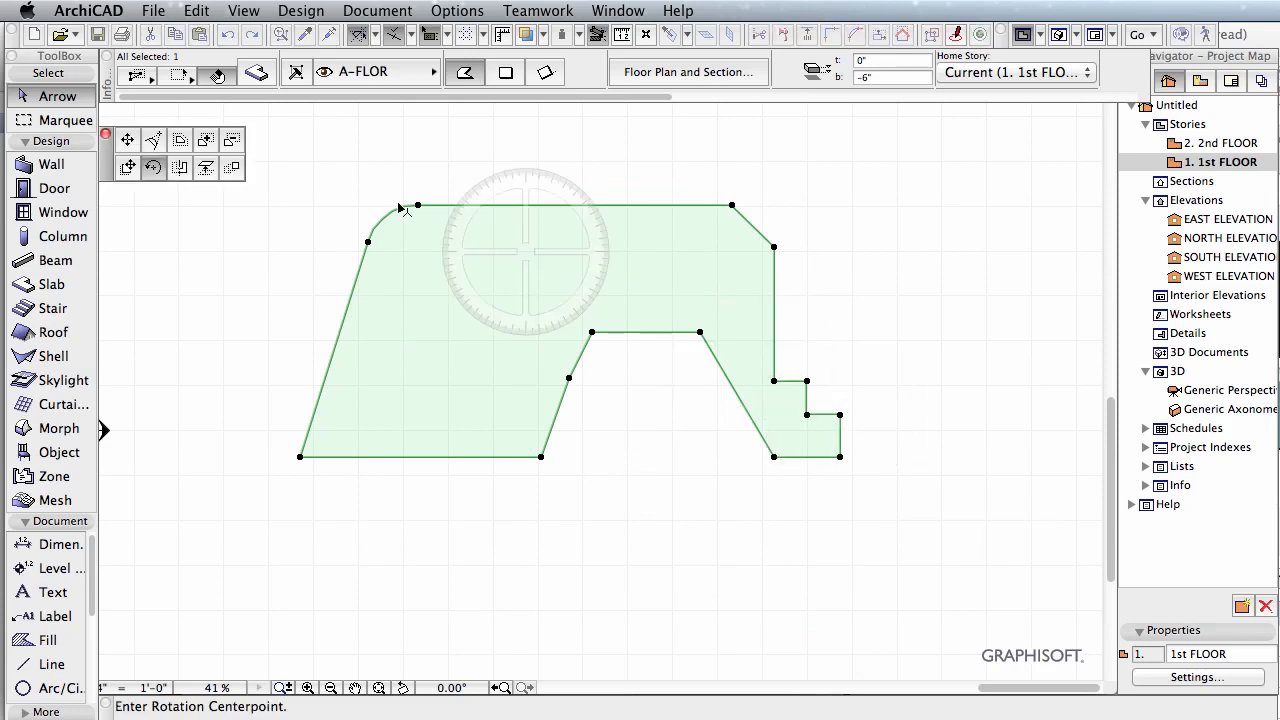
click(188, 165)
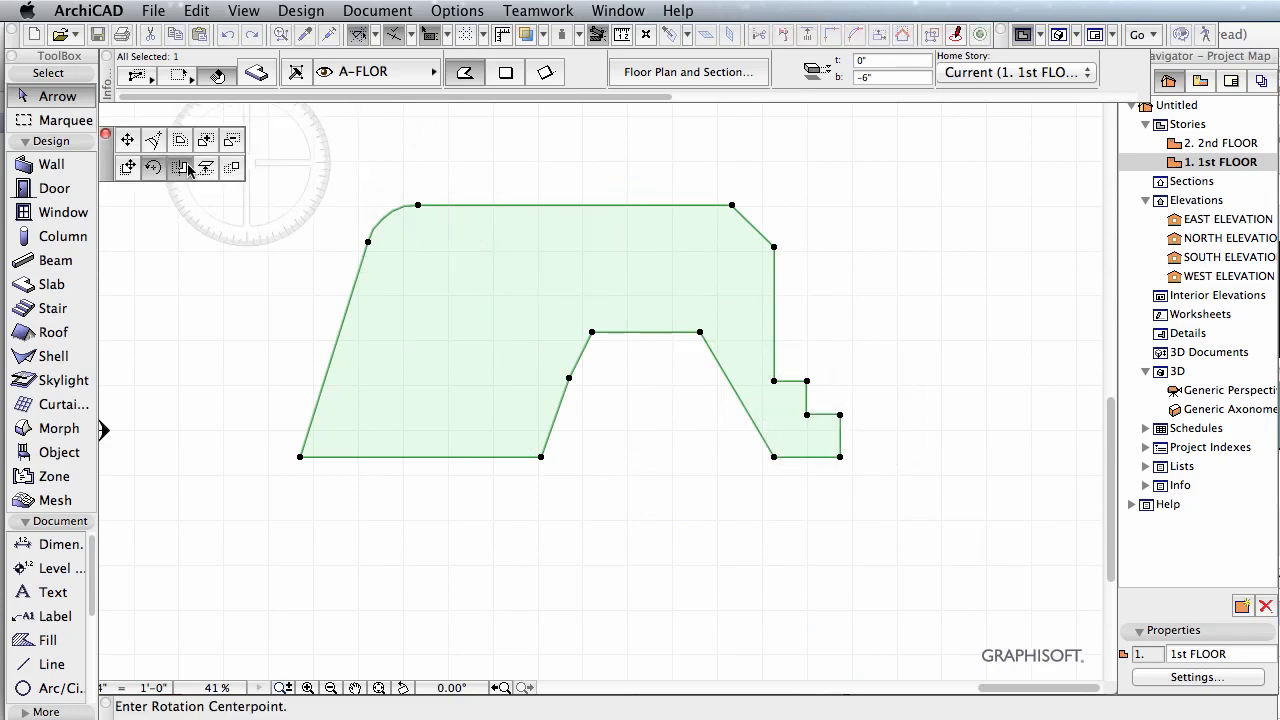
click(840, 415)
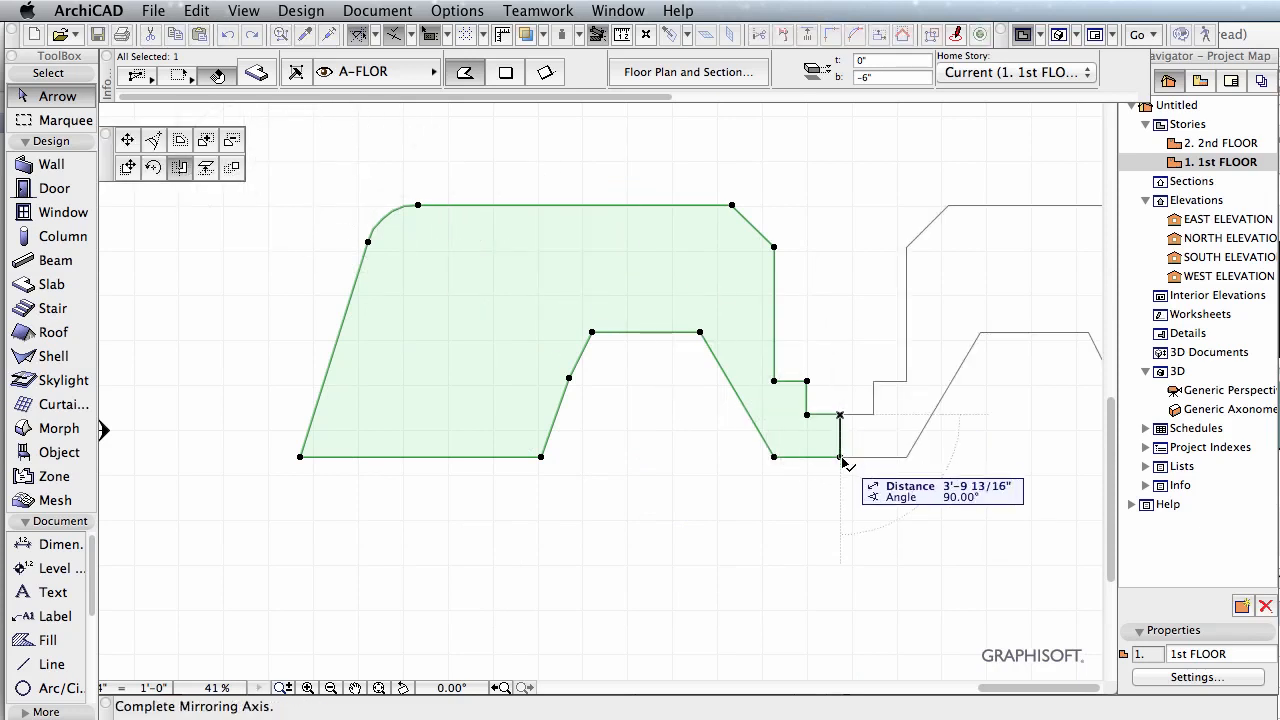
click(840, 457)
Step: Mirror a copy of the slab to its left about a vertical axis through the upper outer node of its stepped extension
middle_drag(971, 437, 642, 471)
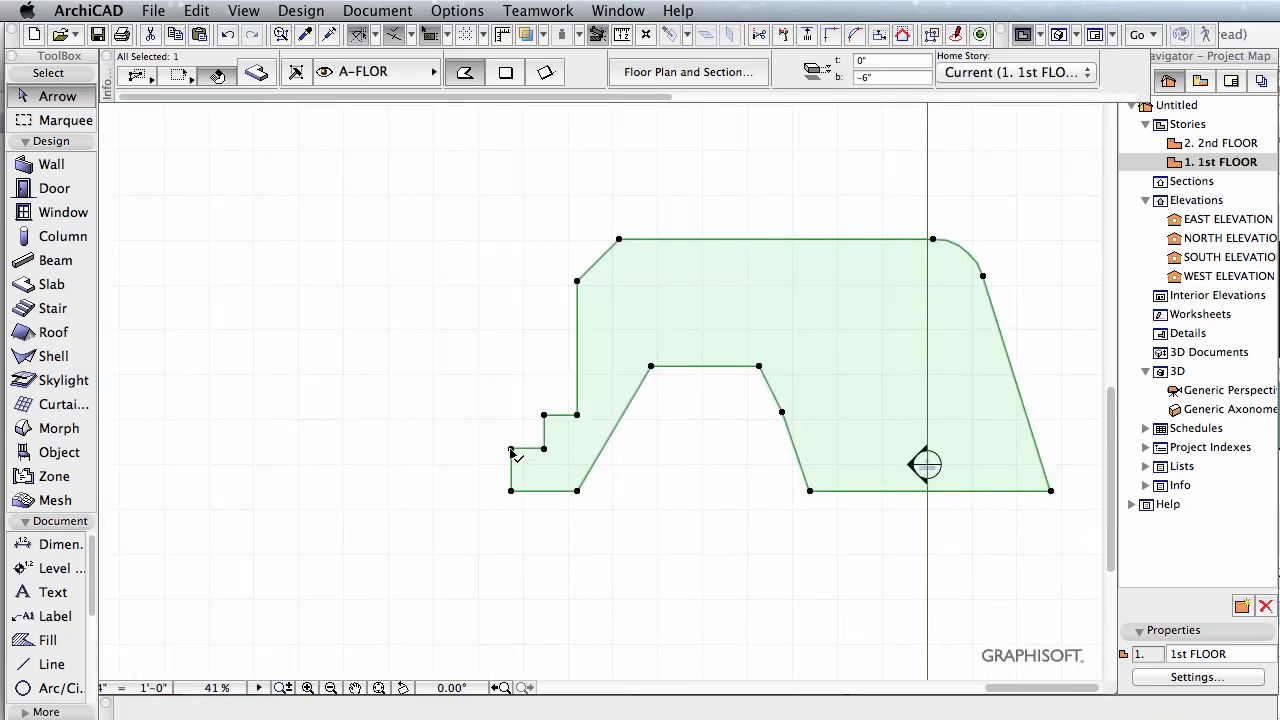
scroll(560, 455, down, 2)
middle_drag(560, 455, 593, 542)
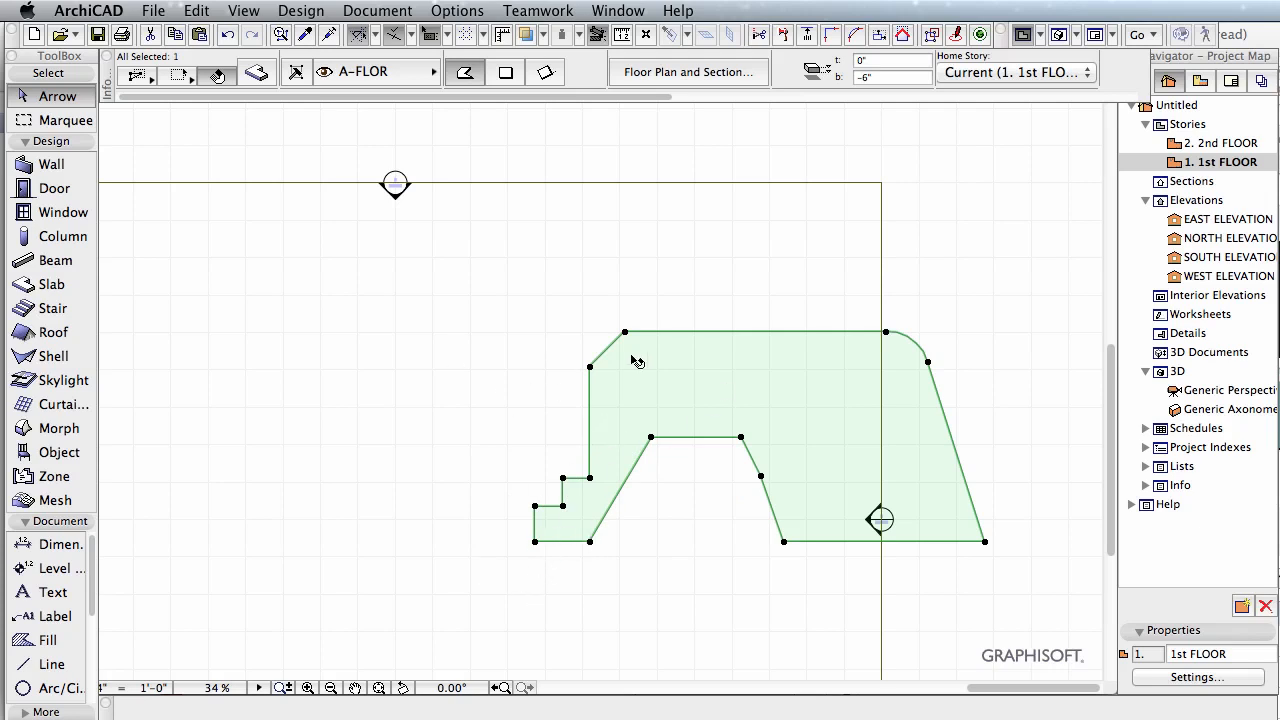
right_click(463, 317)
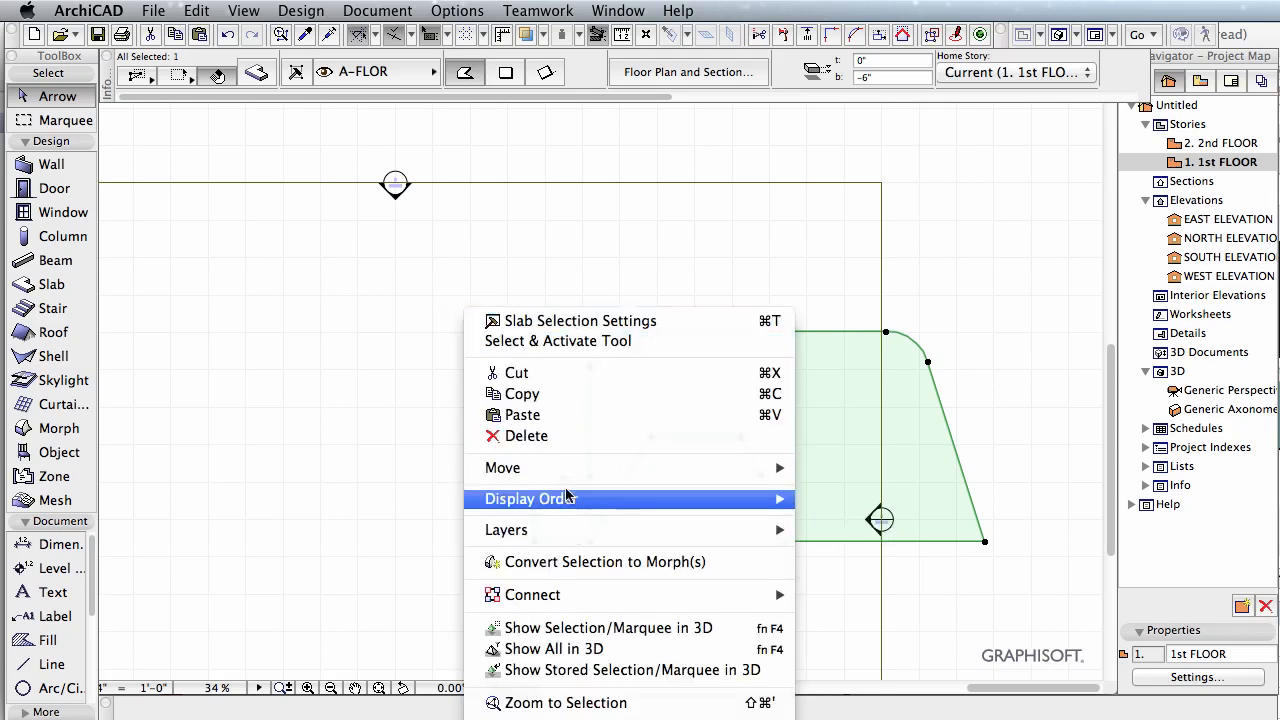
mouse_move(558, 472)
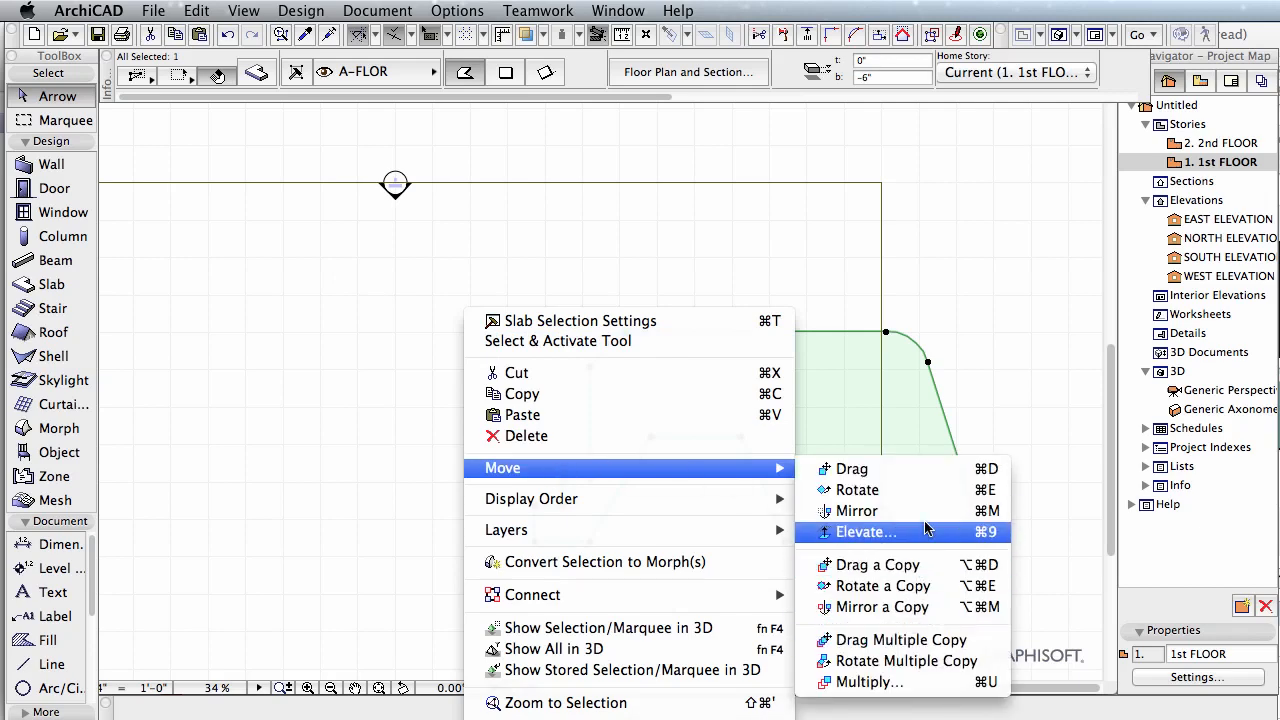
click(940, 607)
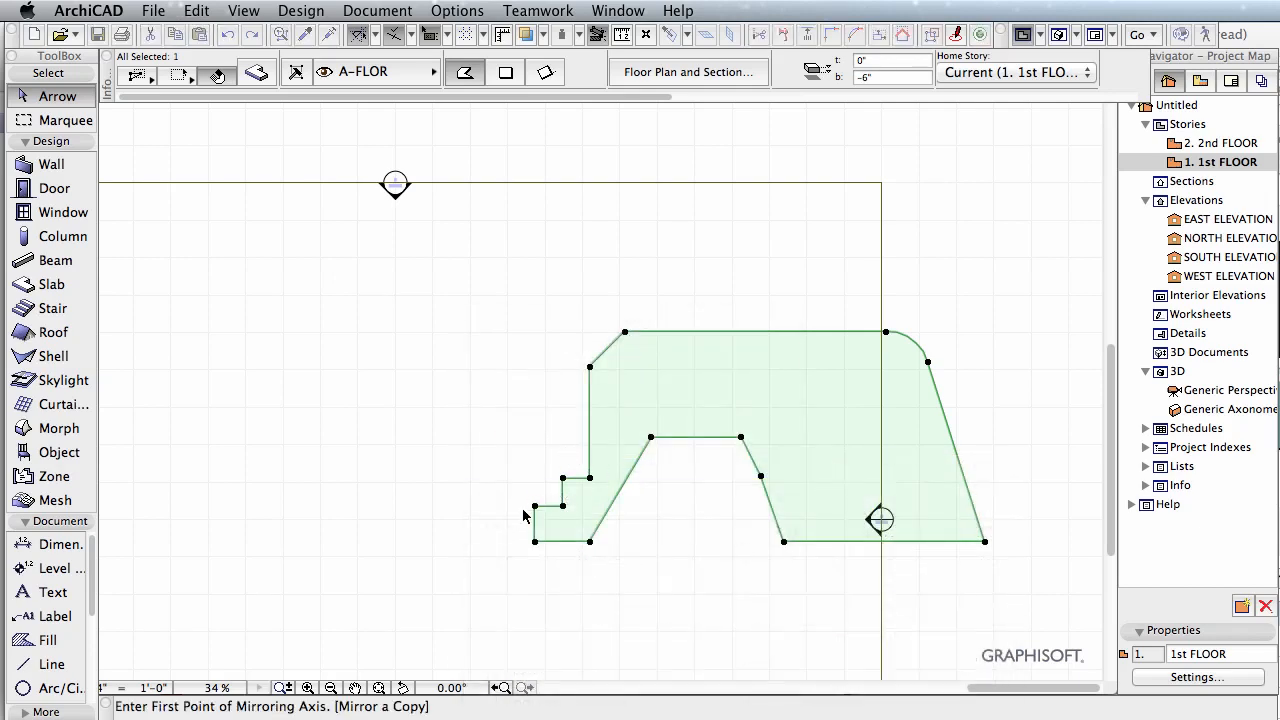
click(534, 505)
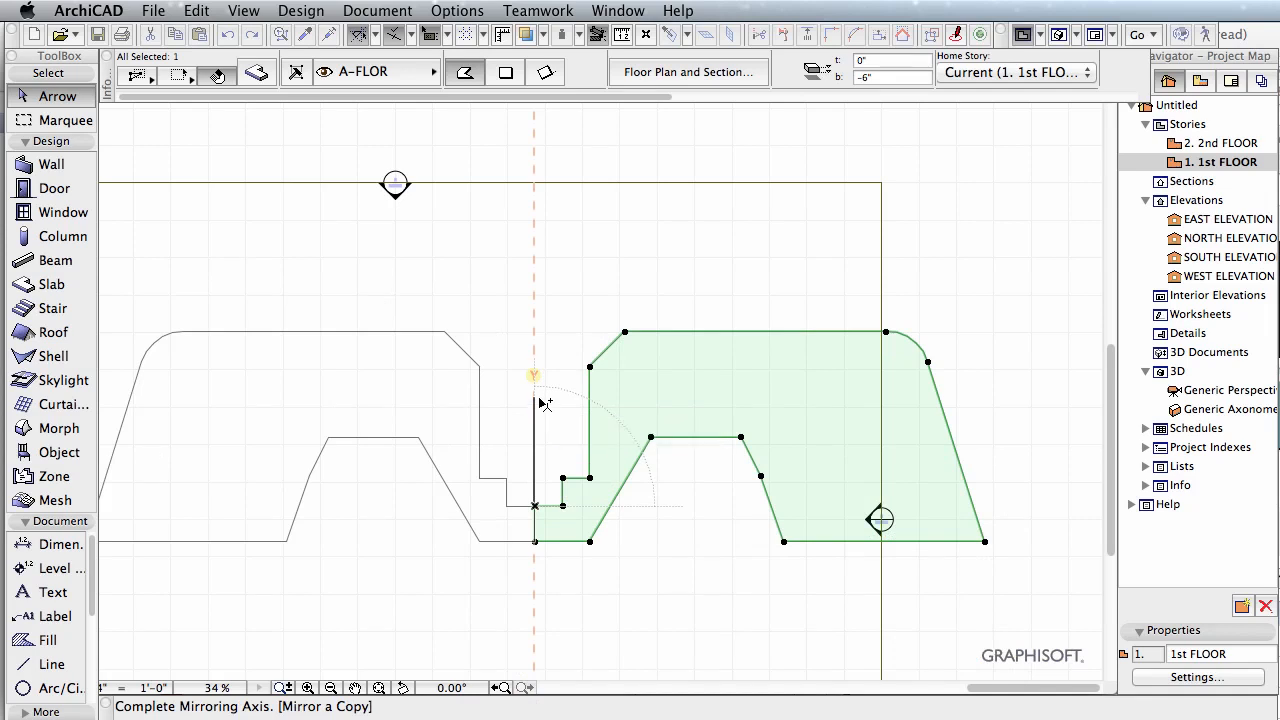
click(538, 403)
Step: Elevate the left-hand slab copy by 3'
middle_drag(531, 329, 686, 300)
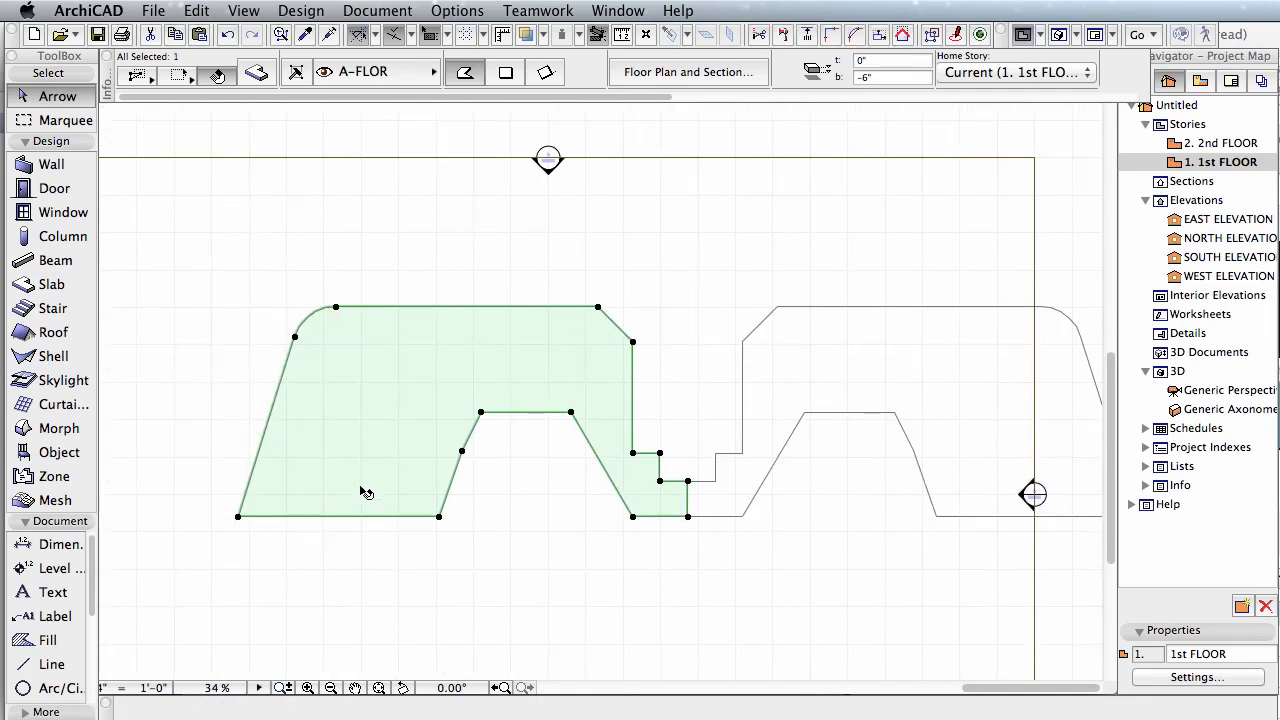
scroll(360, 491, up, 1)
click(455, 522)
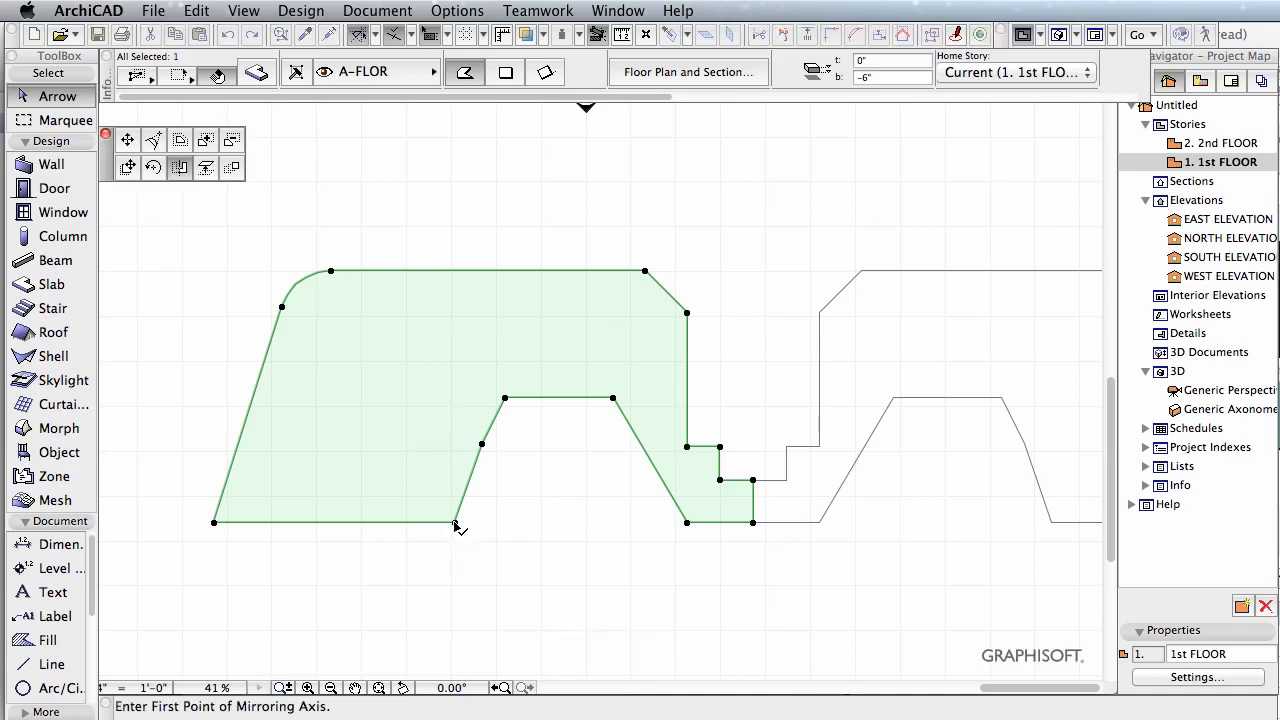
click(206, 169)
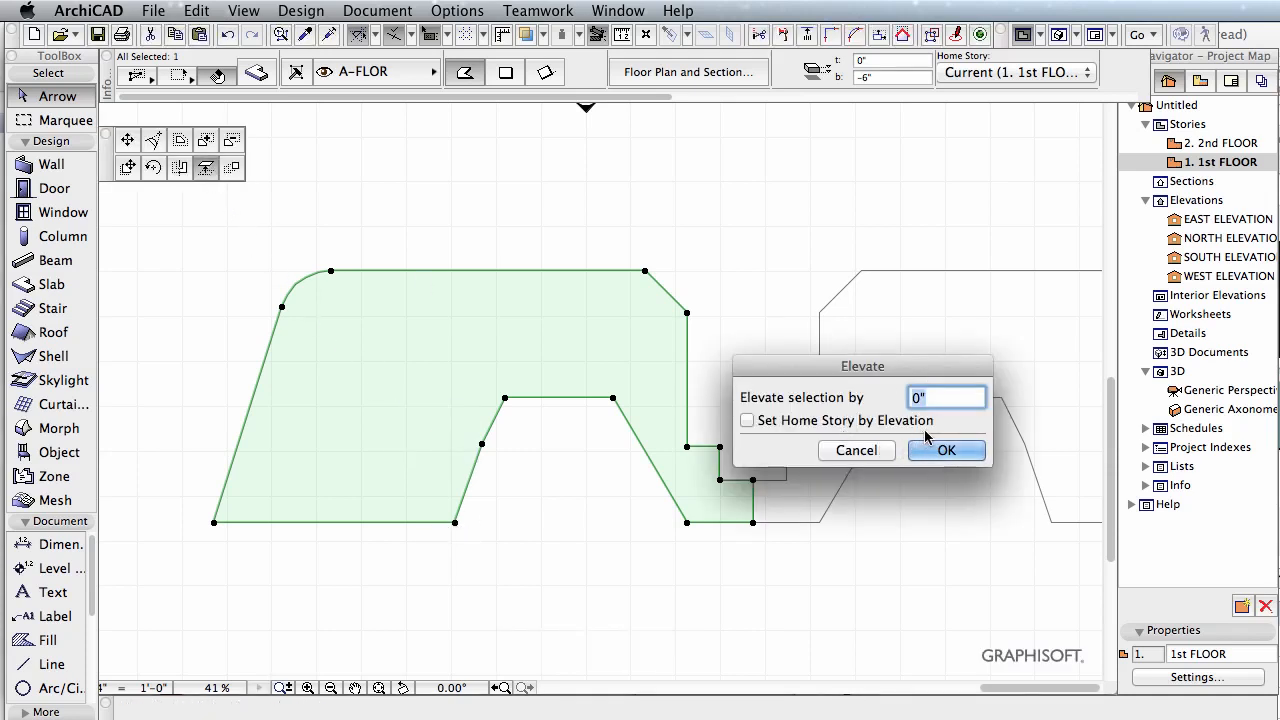
text(3)
click(948, 450)
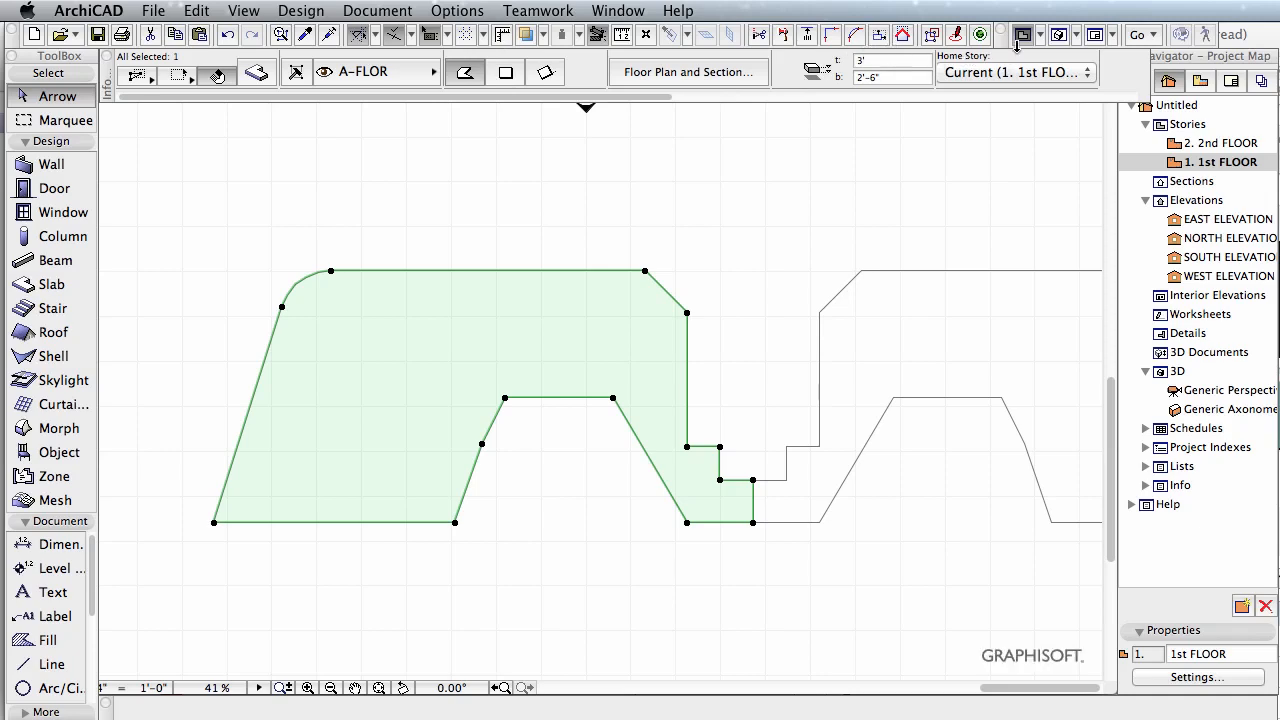
Step: Examine the height difference between the two slabs in the 3D view, then return to the floor plan
click(1059, 36)
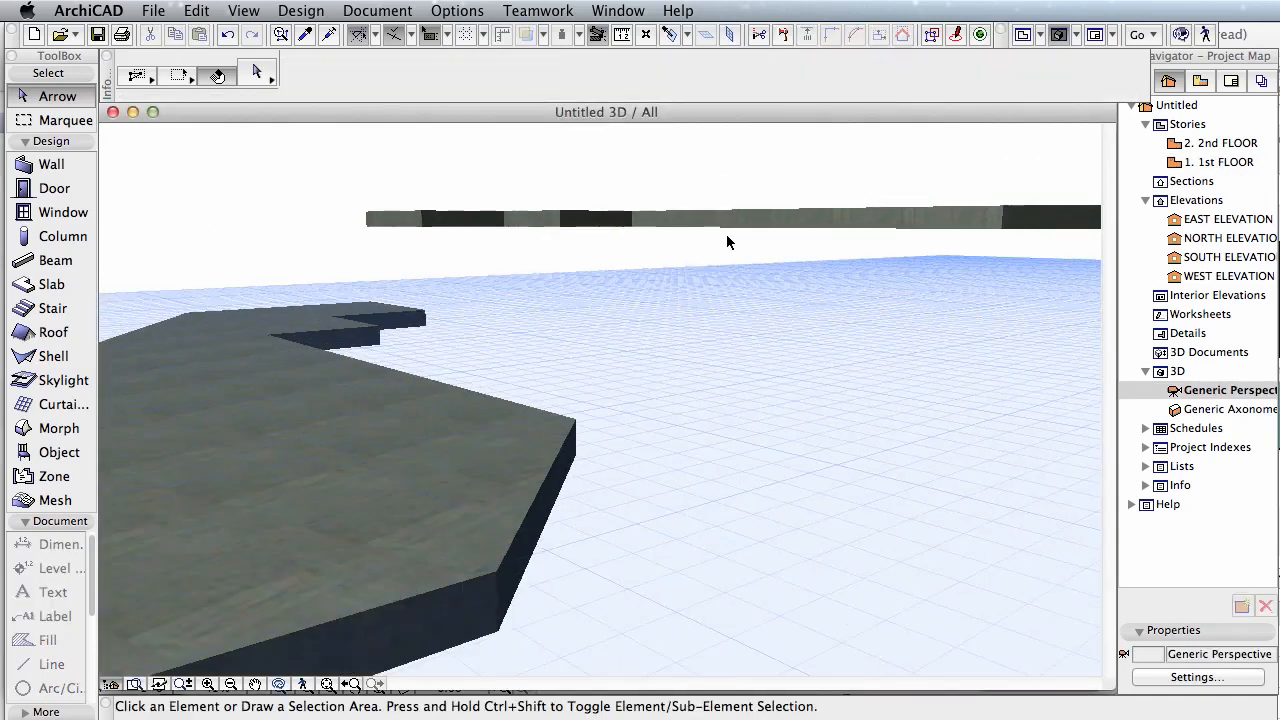
shift+middle_drag(714, 226, 712, 262)
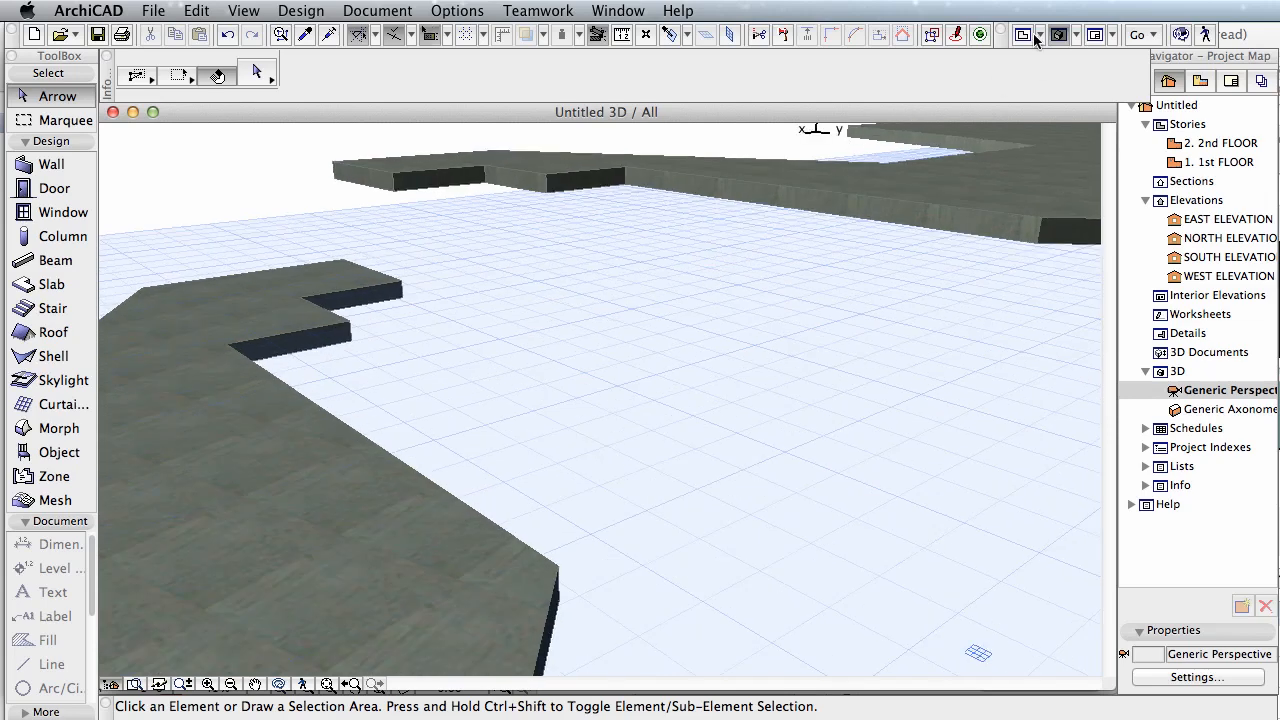
click(1033, 36)
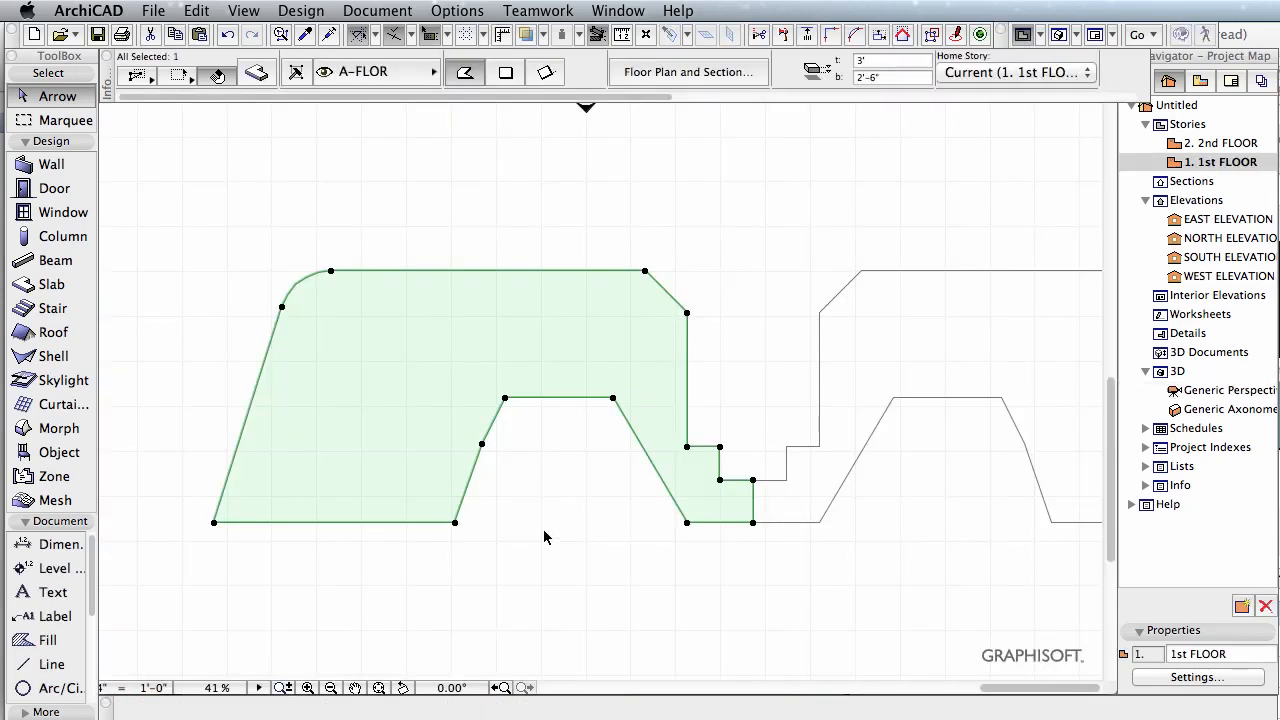
click(455, 522)
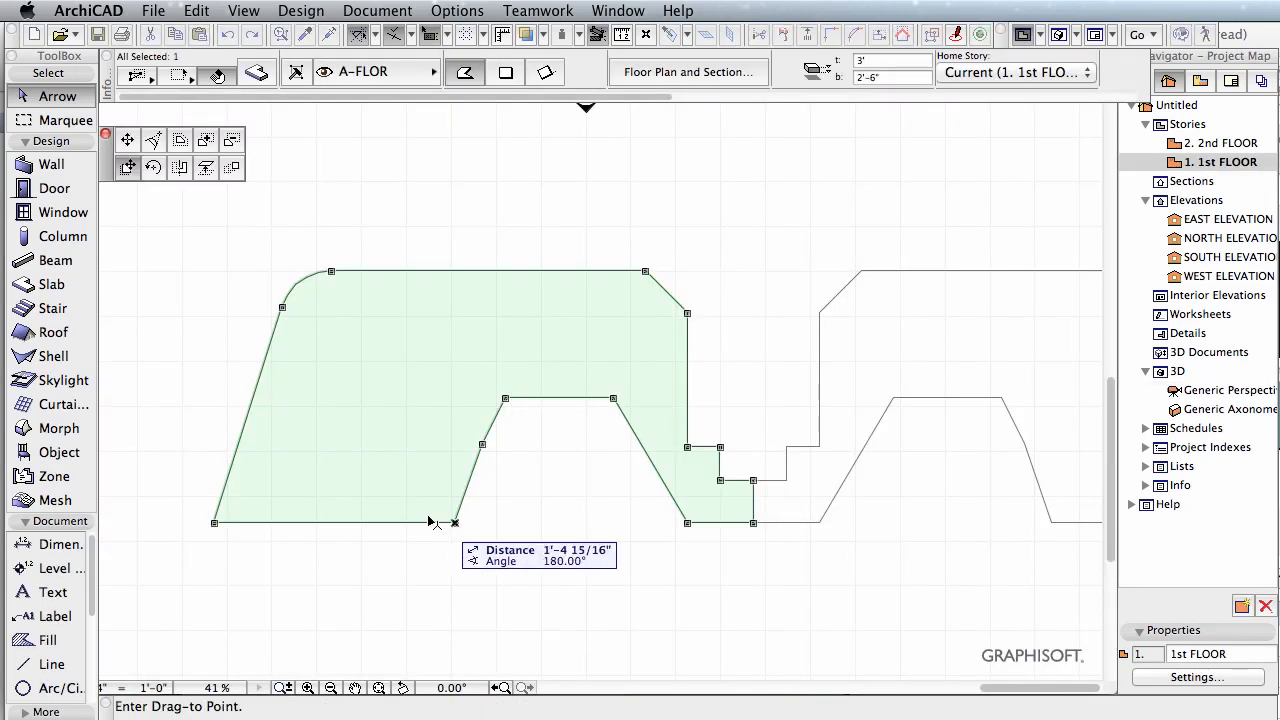
click(230, 166)
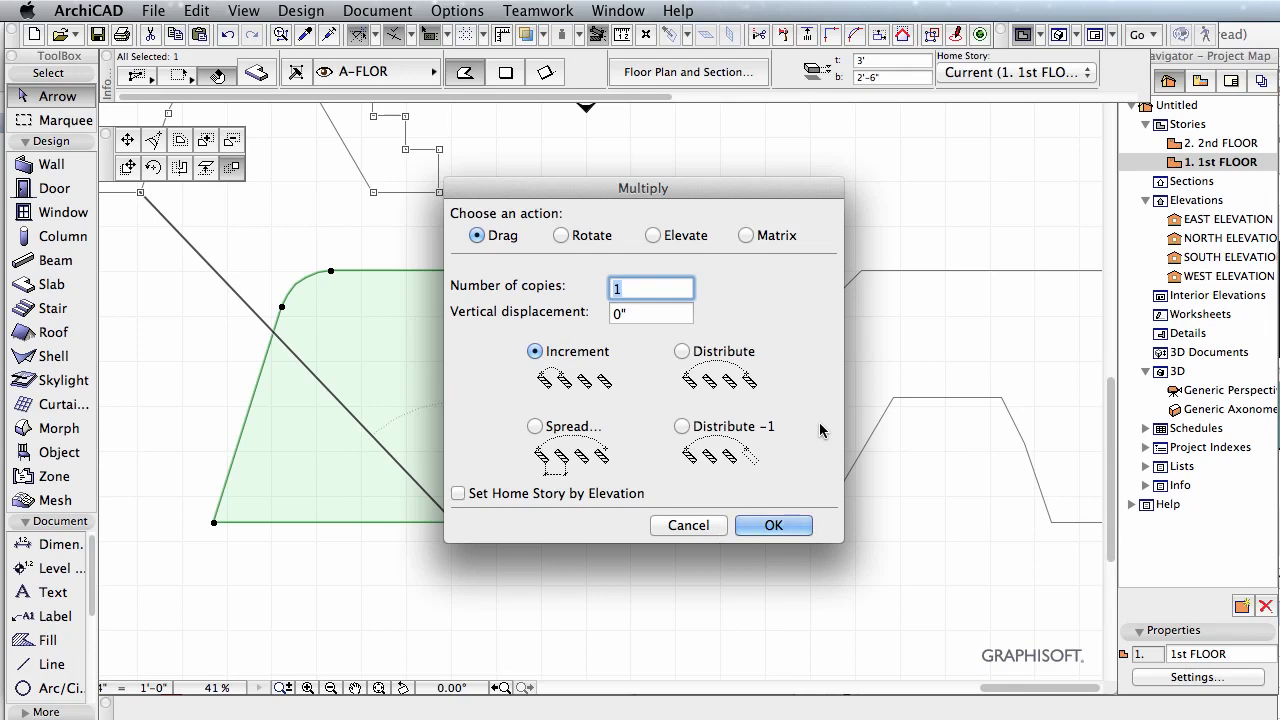
key(Return)
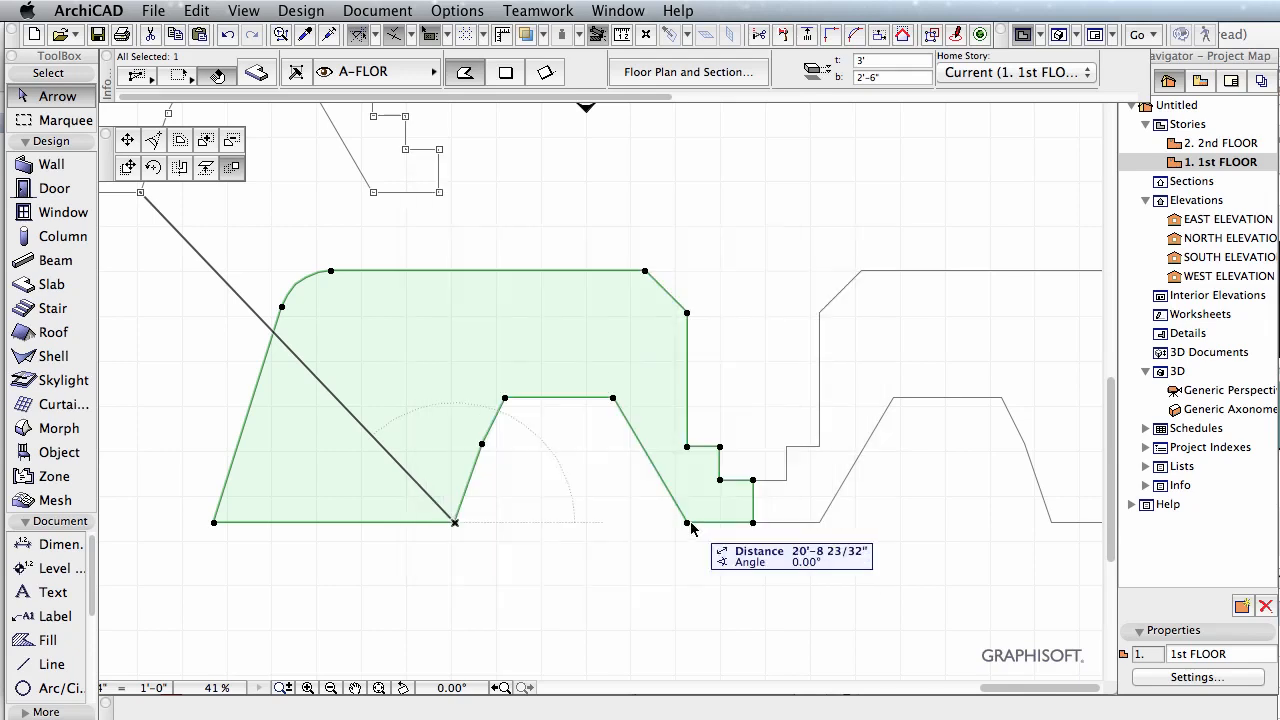
key(Escape)
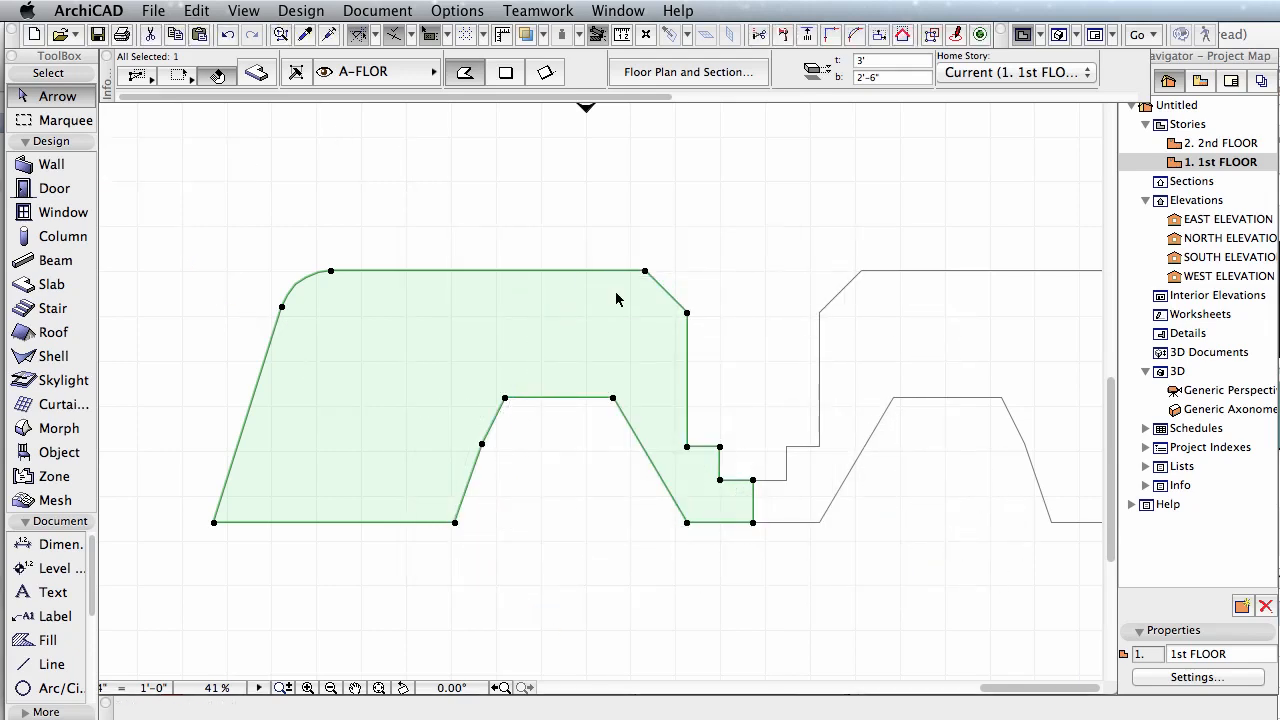
Step: Insert a new node in the left slab's upper edge and place it above the edge to form a peak
click(500, 271)
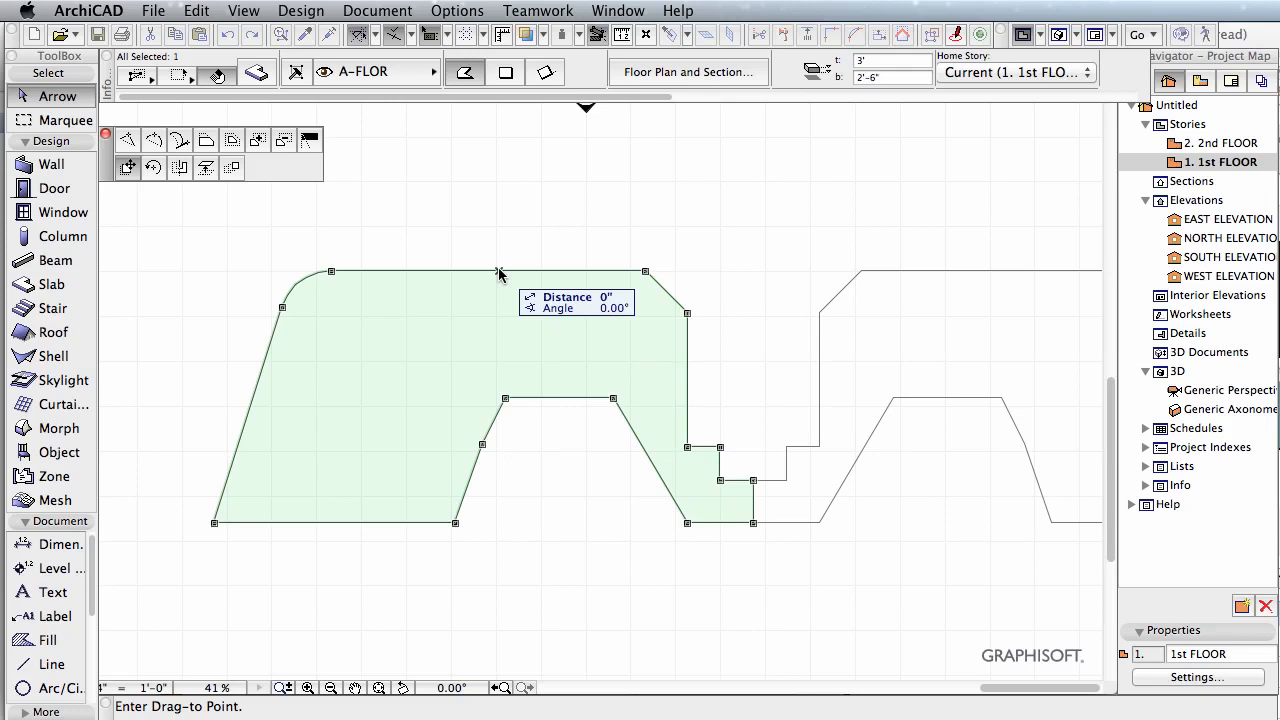
click(128, 141)
click(541, 177)
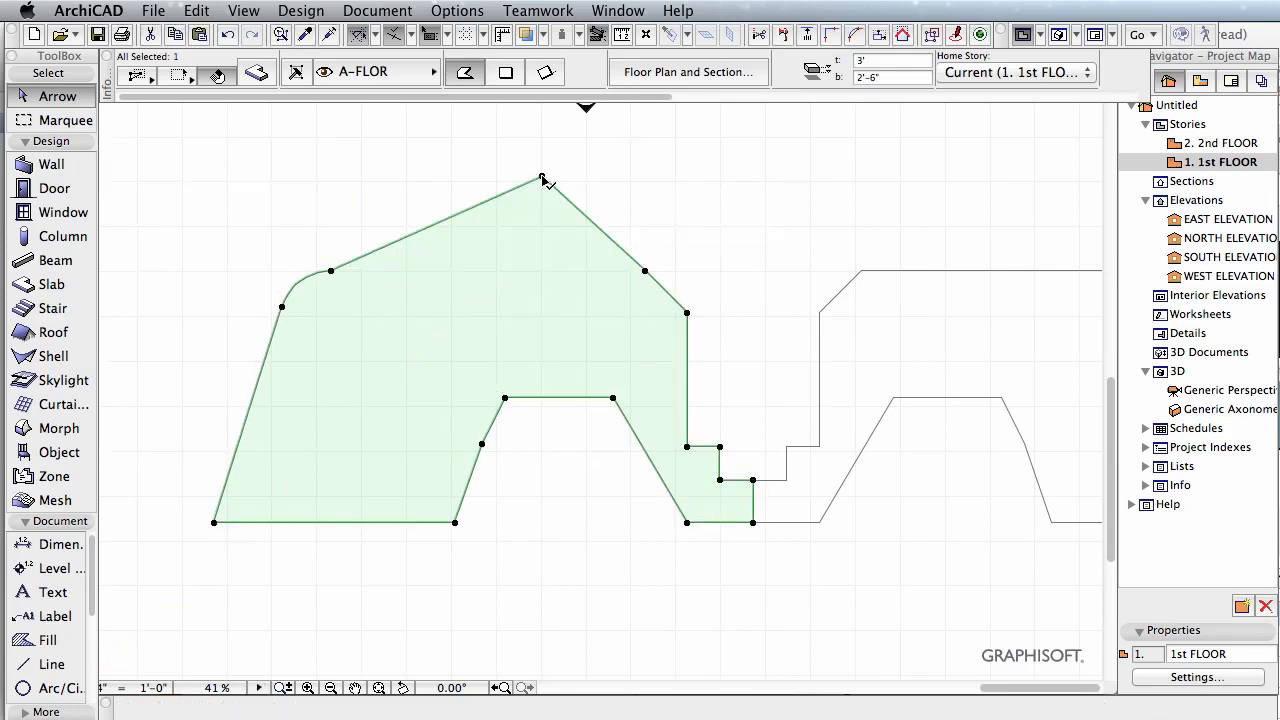
click(541, 178)
key(Escape)
Step: Curve the edge on the right side of the left slab's peak into an outward-bulging arc
click(589, 218)
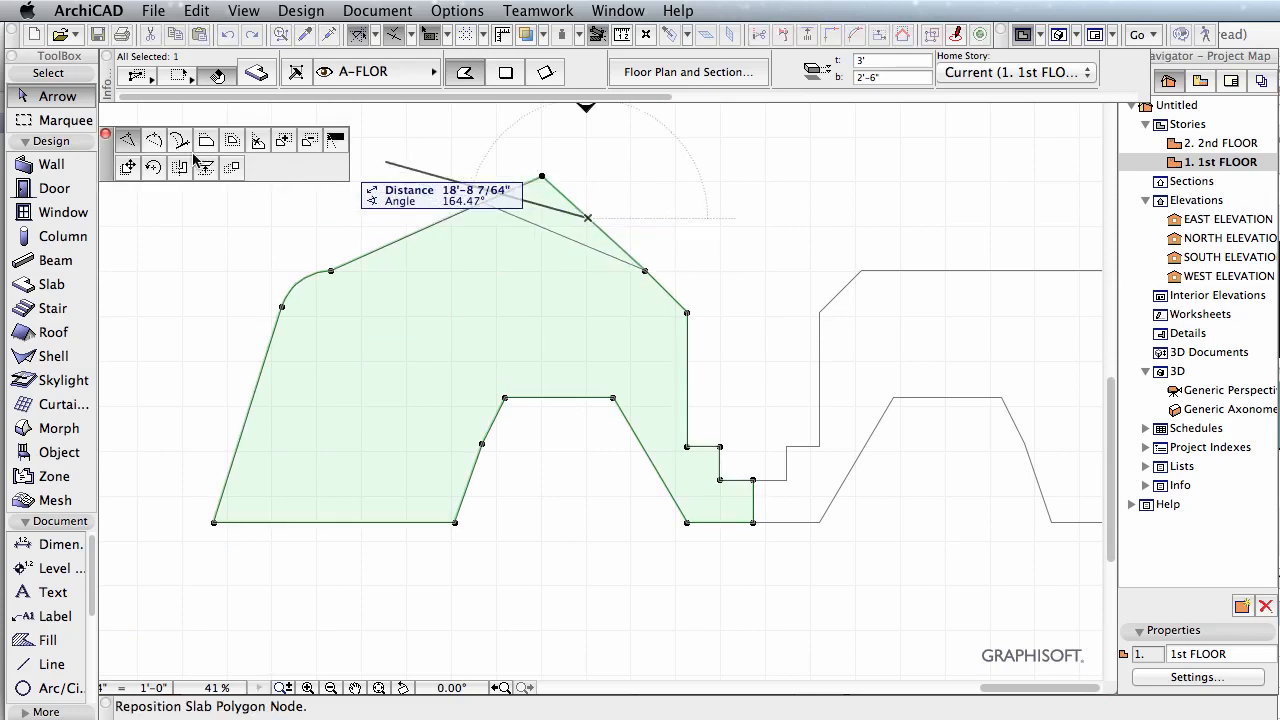
click(150, 143)
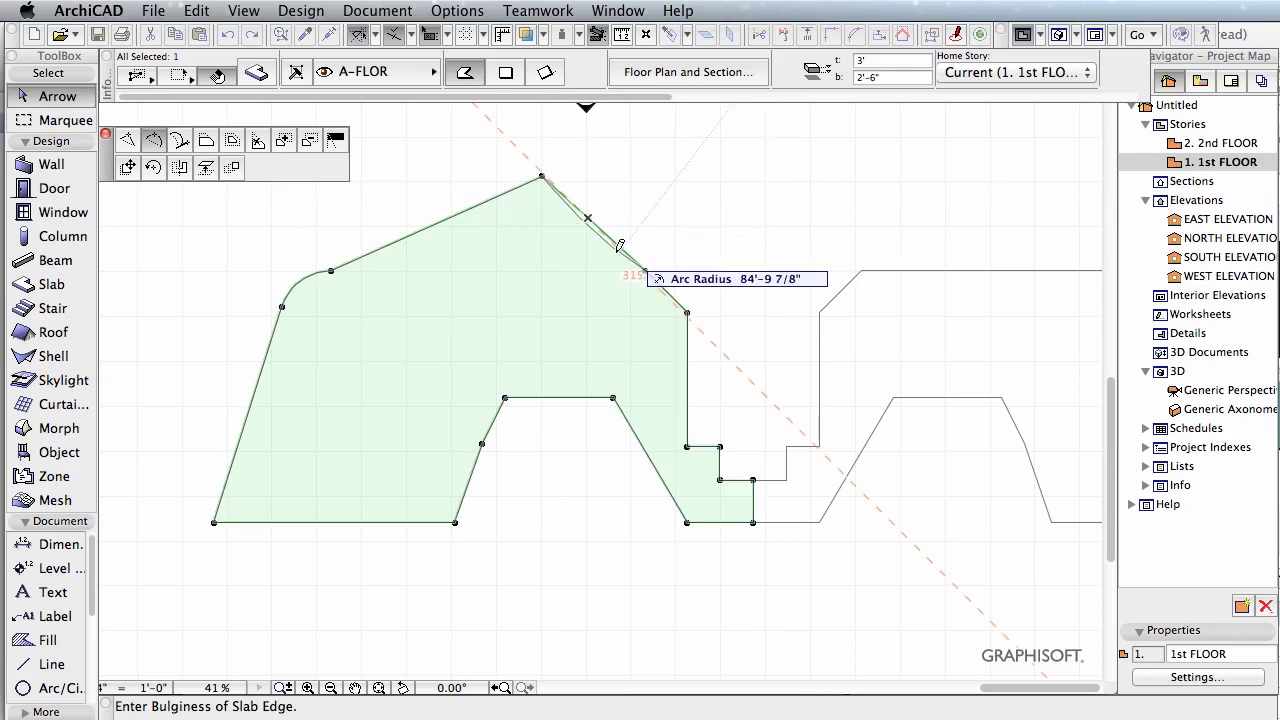
click(643, 228)
Step: Curve the edge on the left side of the left slab's peak outward by setting the edge's tangent
click(447, 218)
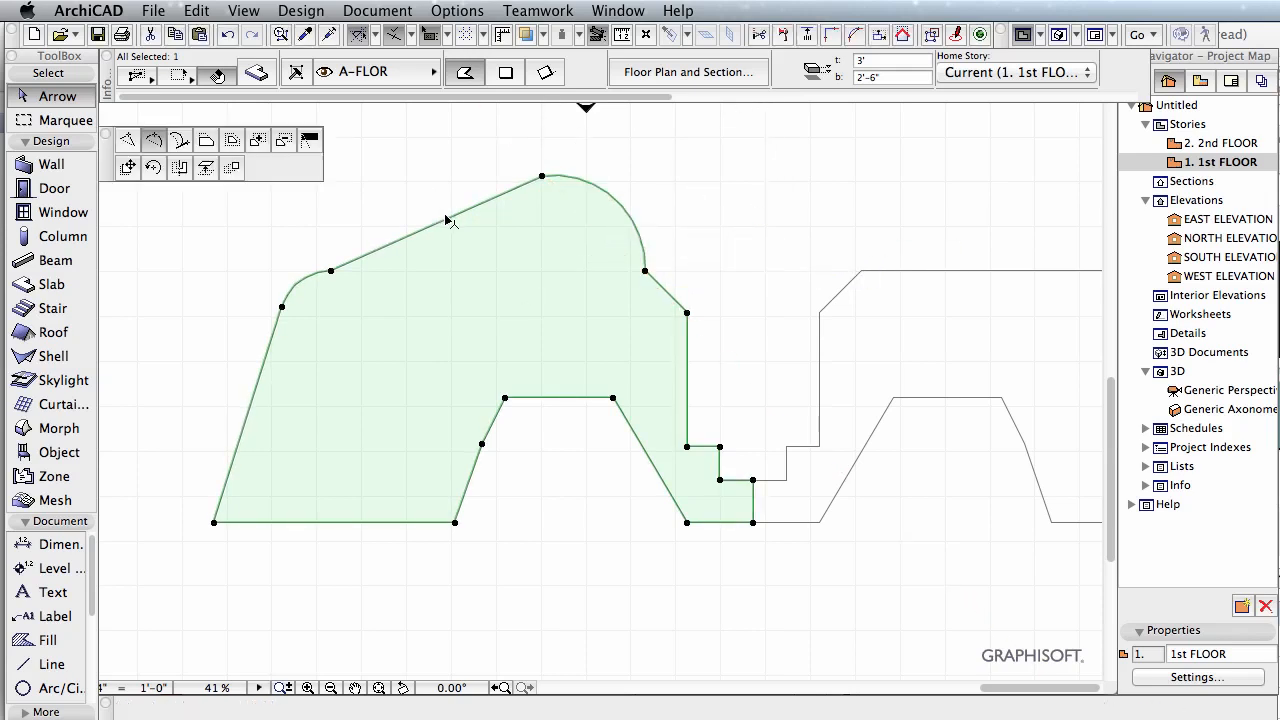
click(180, 141)
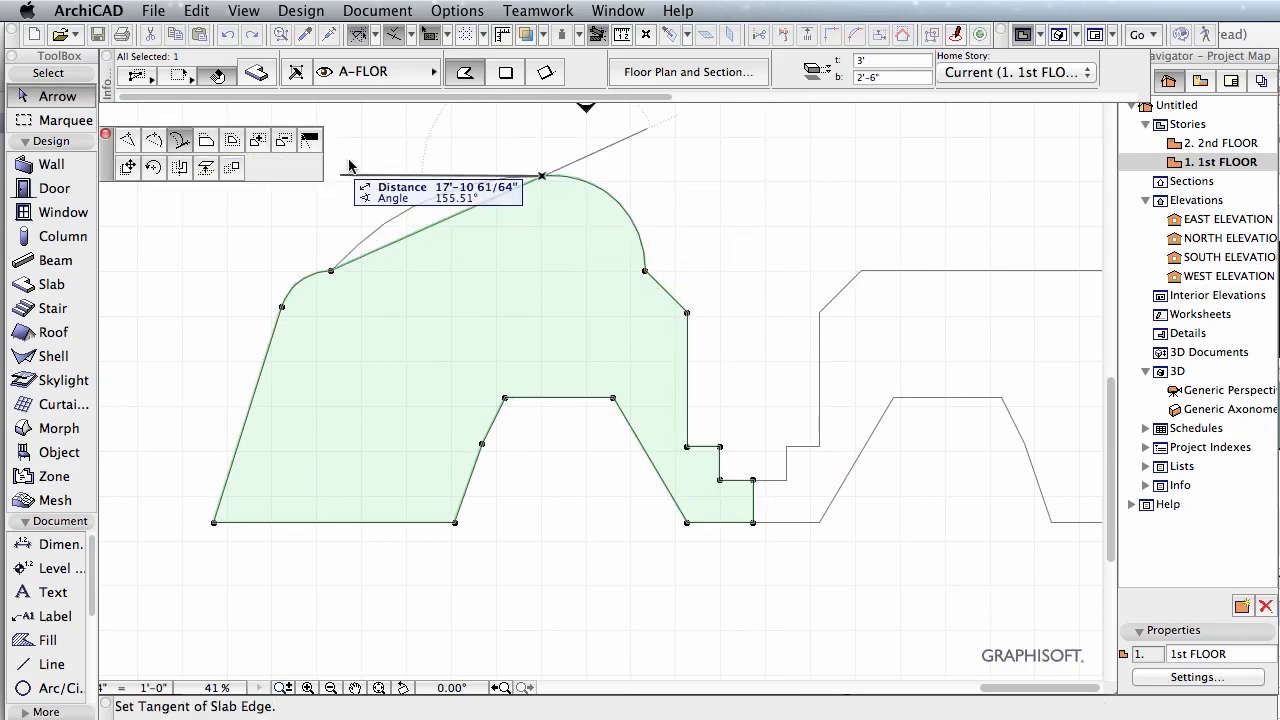
click(417, 143)
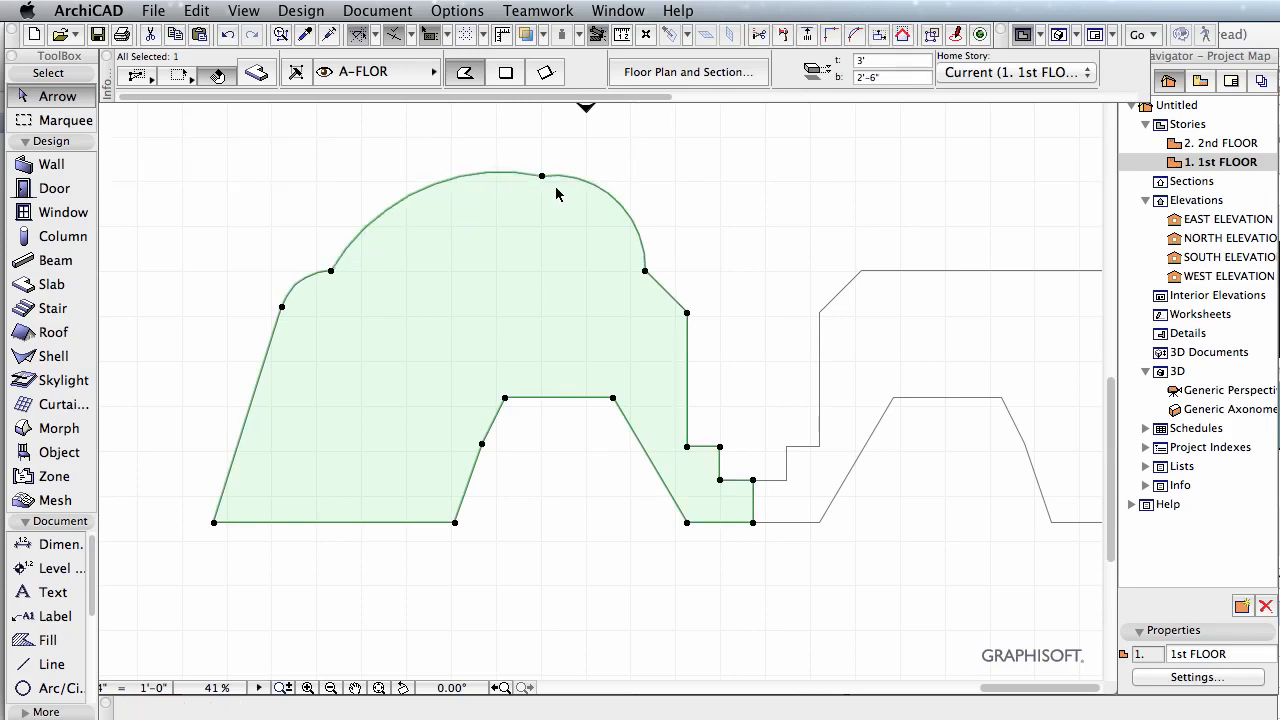
Step: Offset all edges of the left slab outward together, starting from its arc on the right side of the peak
click(640, 228)
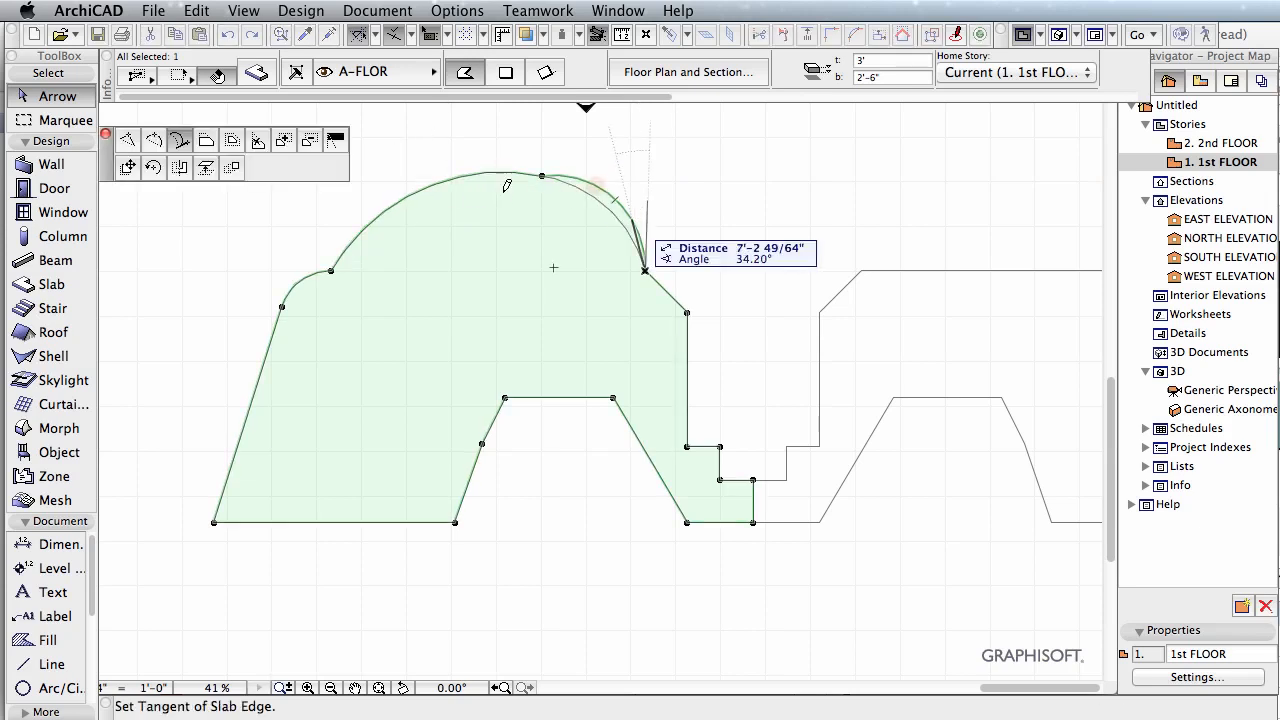
click(209, 145)
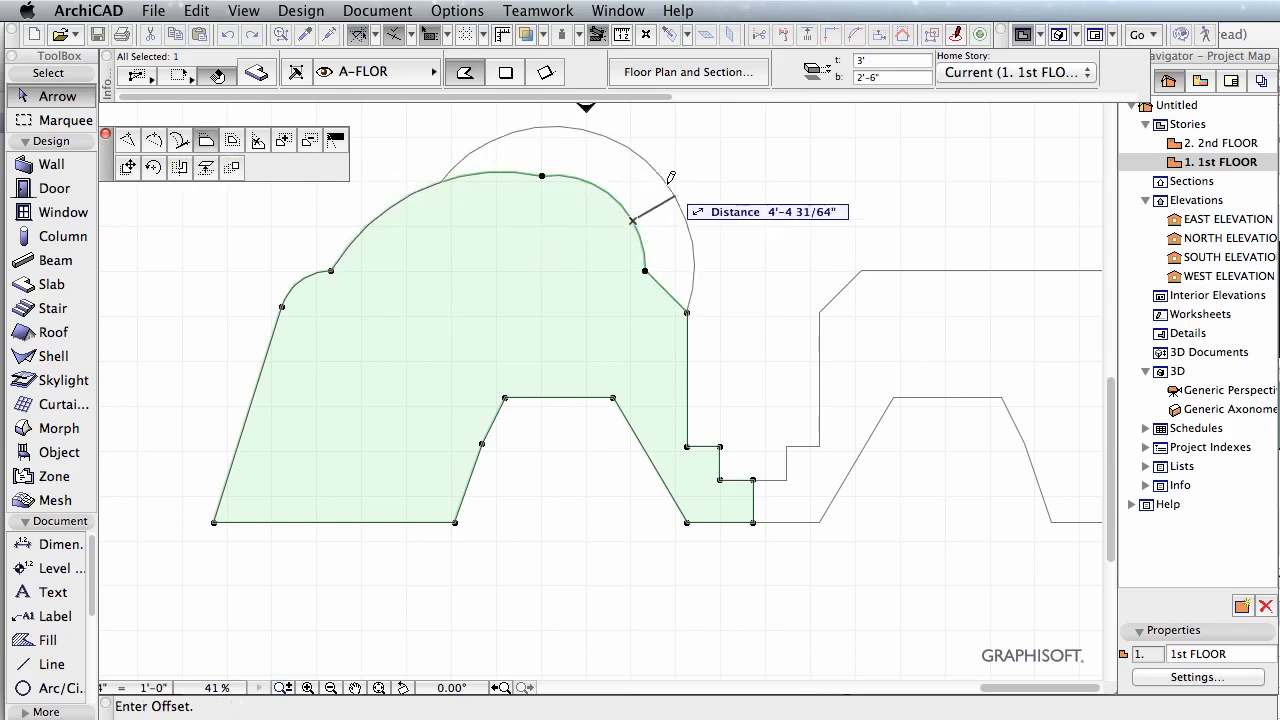
click(233, 141)
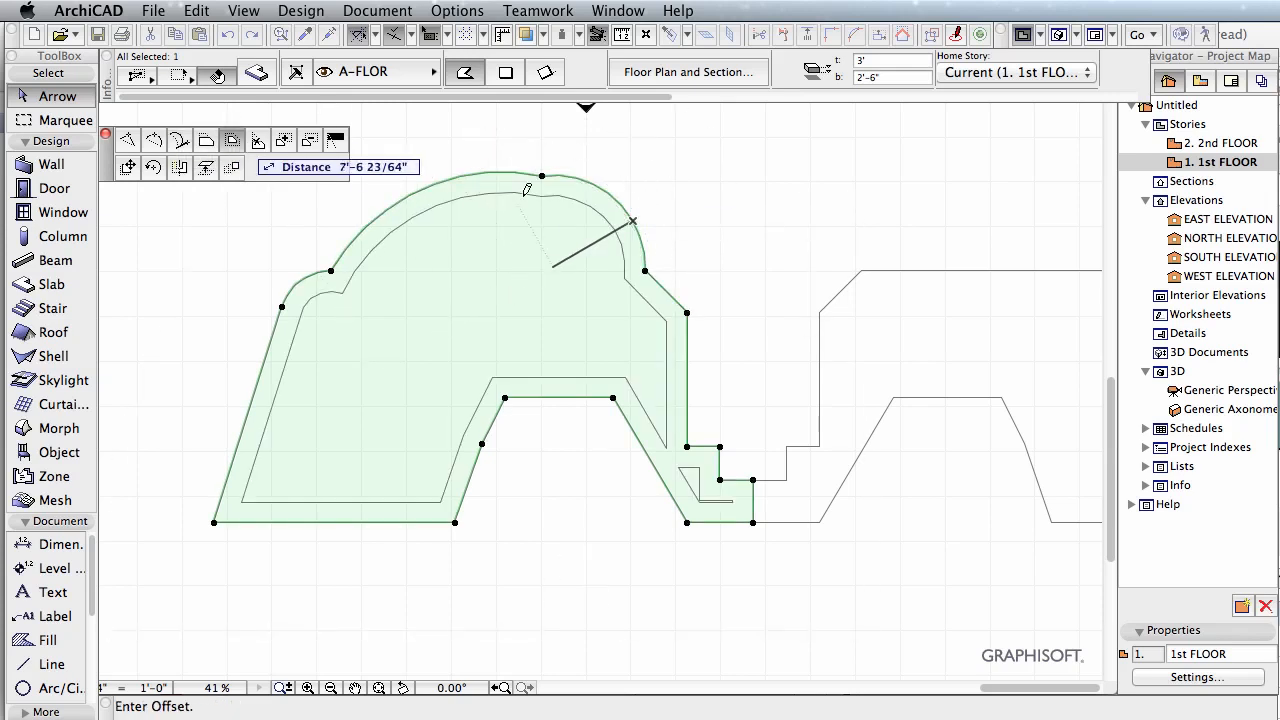
click(649, 215)
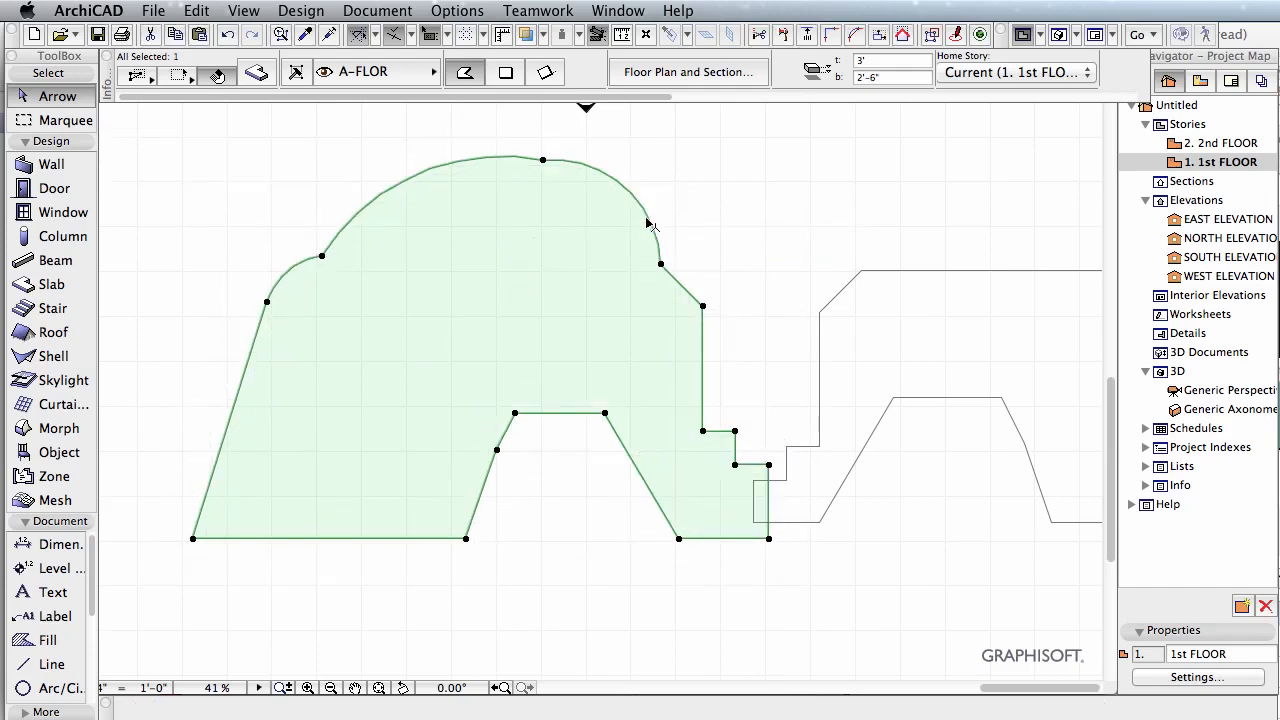
Step: Remove the left slab's long lower edge by extending its two neighbouring edges until they meet
click(411, 540)
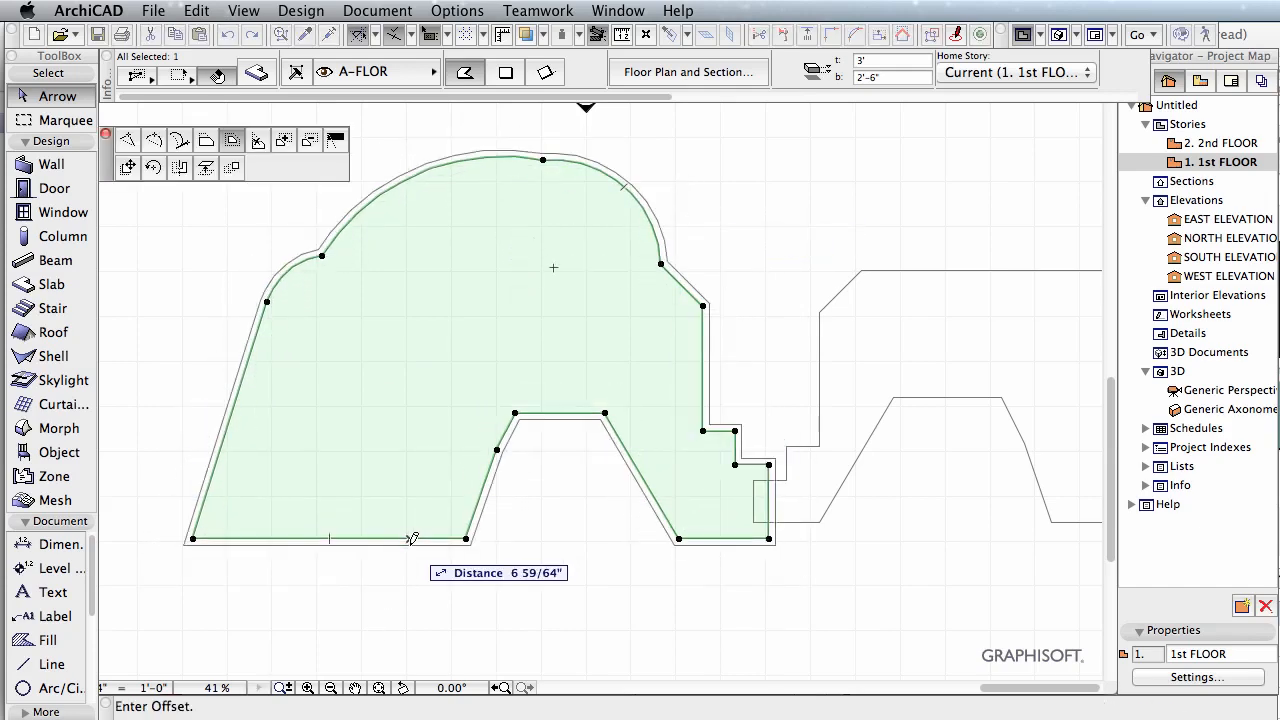
click(260, 148)
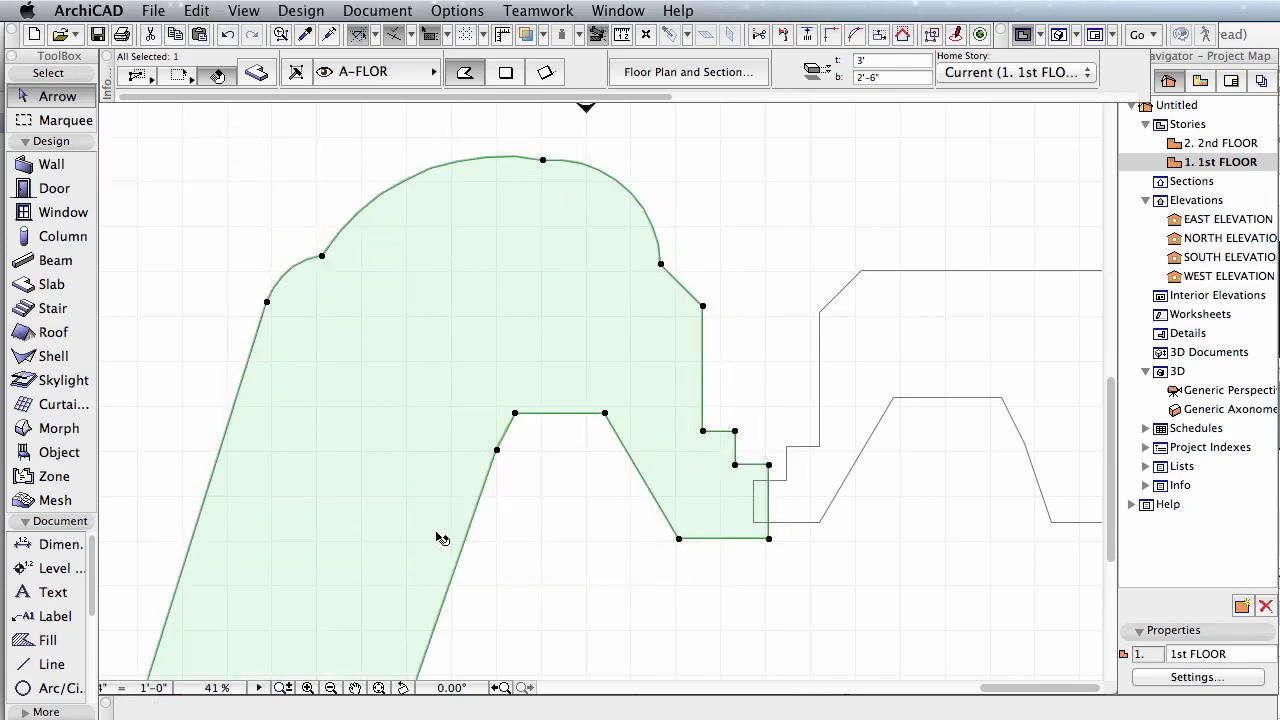
Step: Deselect the slab and examine how far its extended edges run and where they meet far below the plan
scroll(472, 552, down, 2)
scroll(480, 555, down, 5)
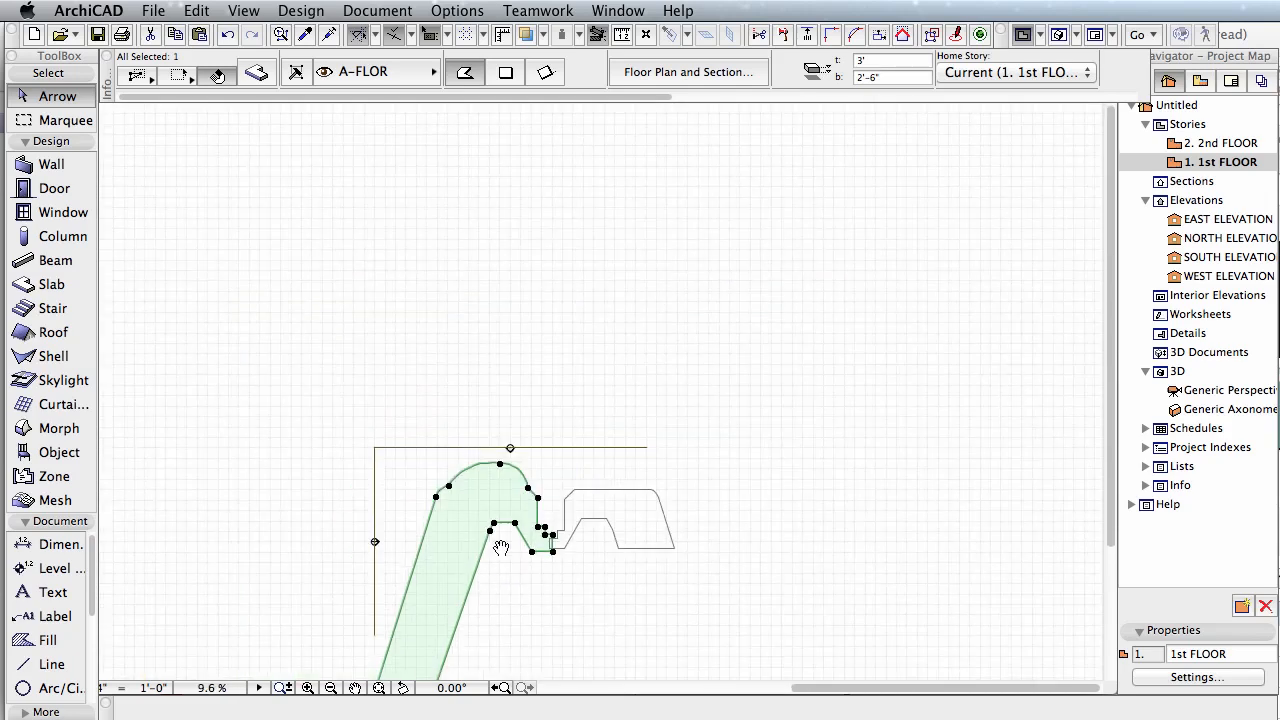
middle_drag(500, 563, 504, 456)
key(Escape)
scroll(505, 454, up, 1)
middle_drag(642, 538, 709, 317)
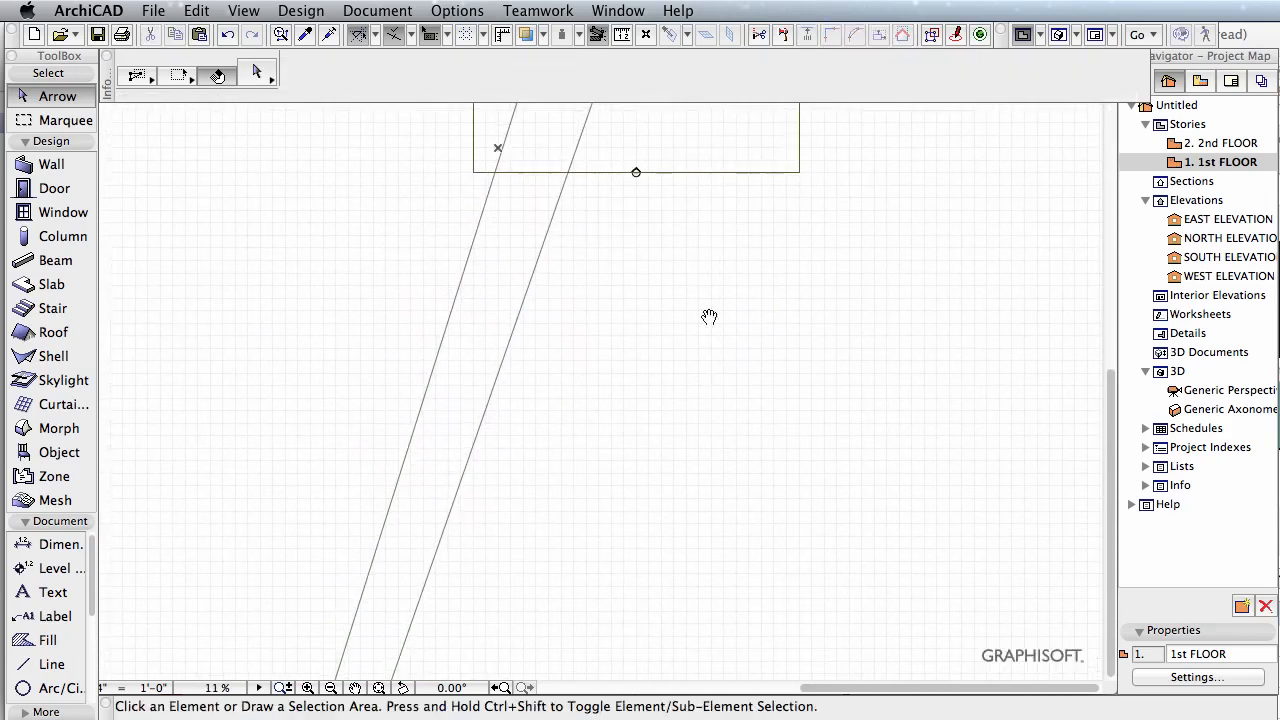
scroll(637, 410, down, 10)
scroll(638, 412, down, 3)
scroll(640, 457, up, 3)
scroll(546, 480, up, 3)
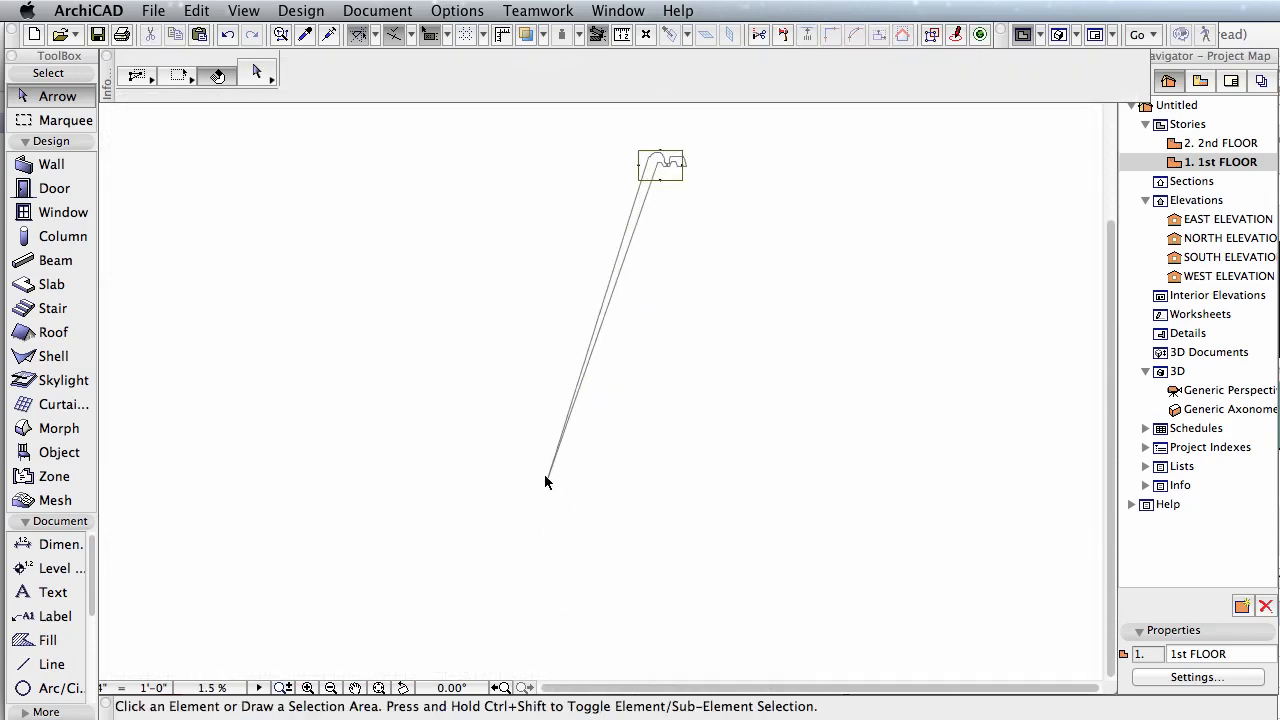
scroll(556, 485, up, 3)
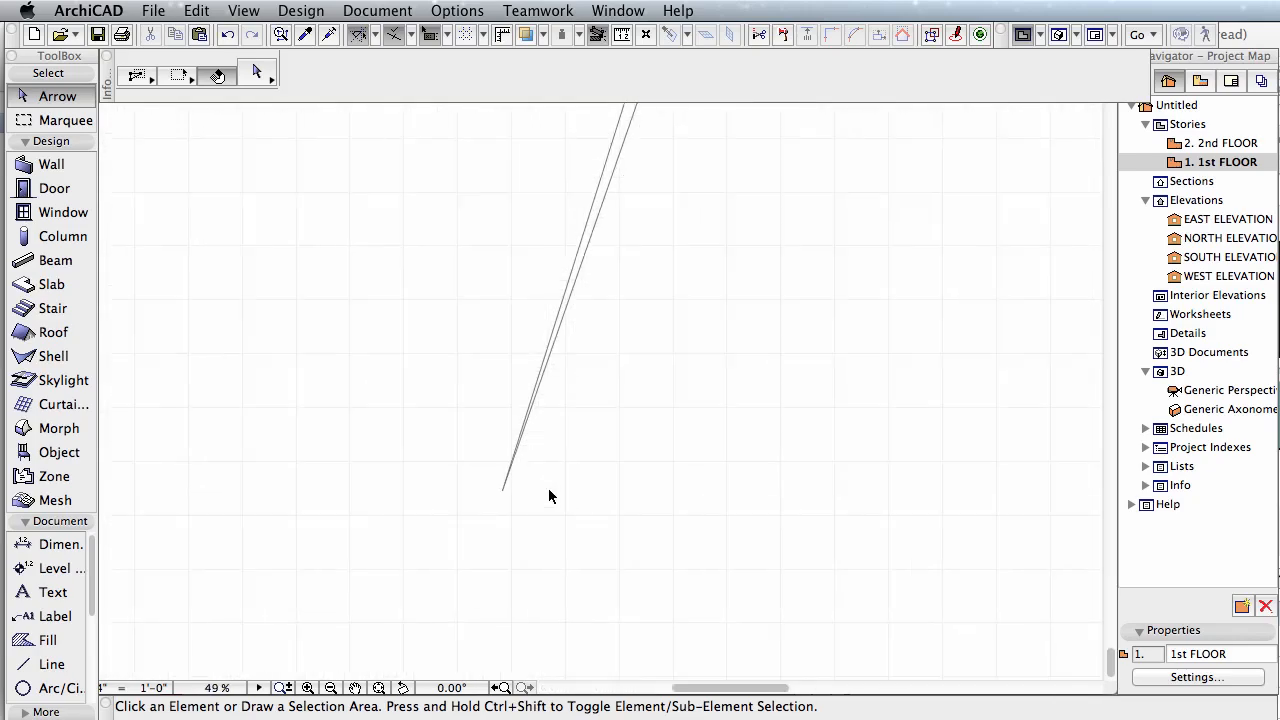
scroll(640, 425, down, 3)
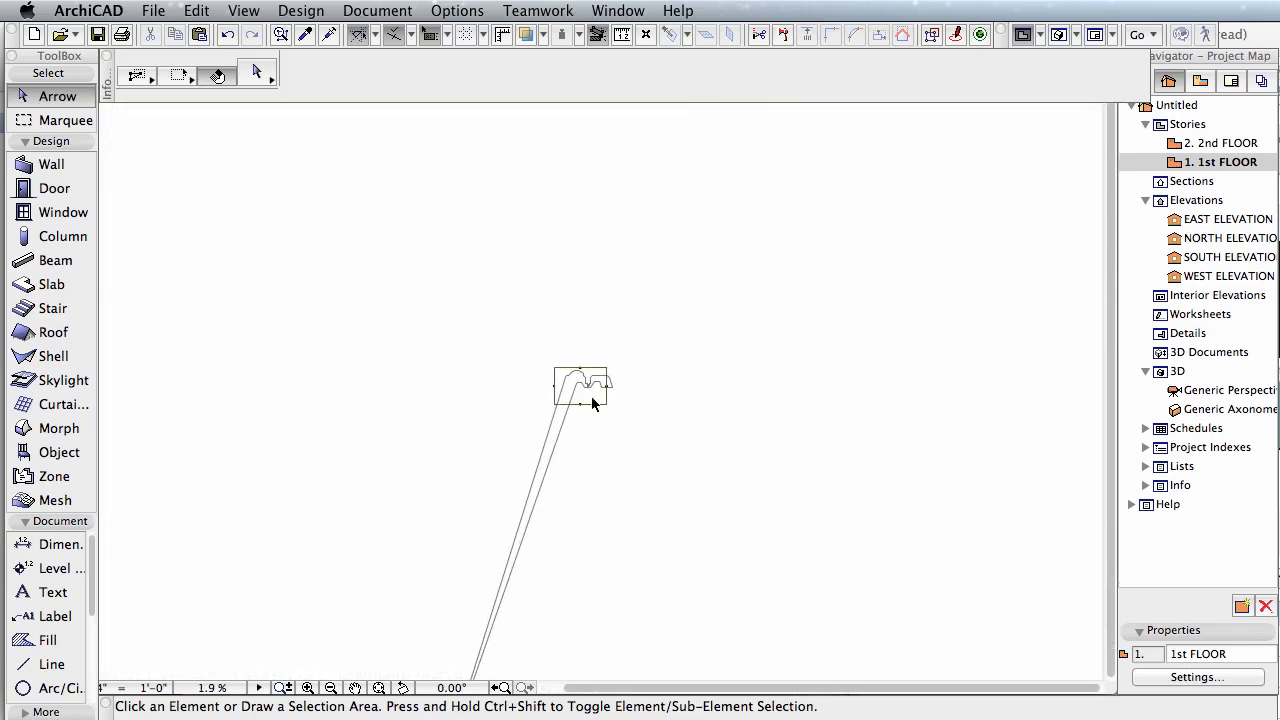
scroll(563, 403, up, 5)
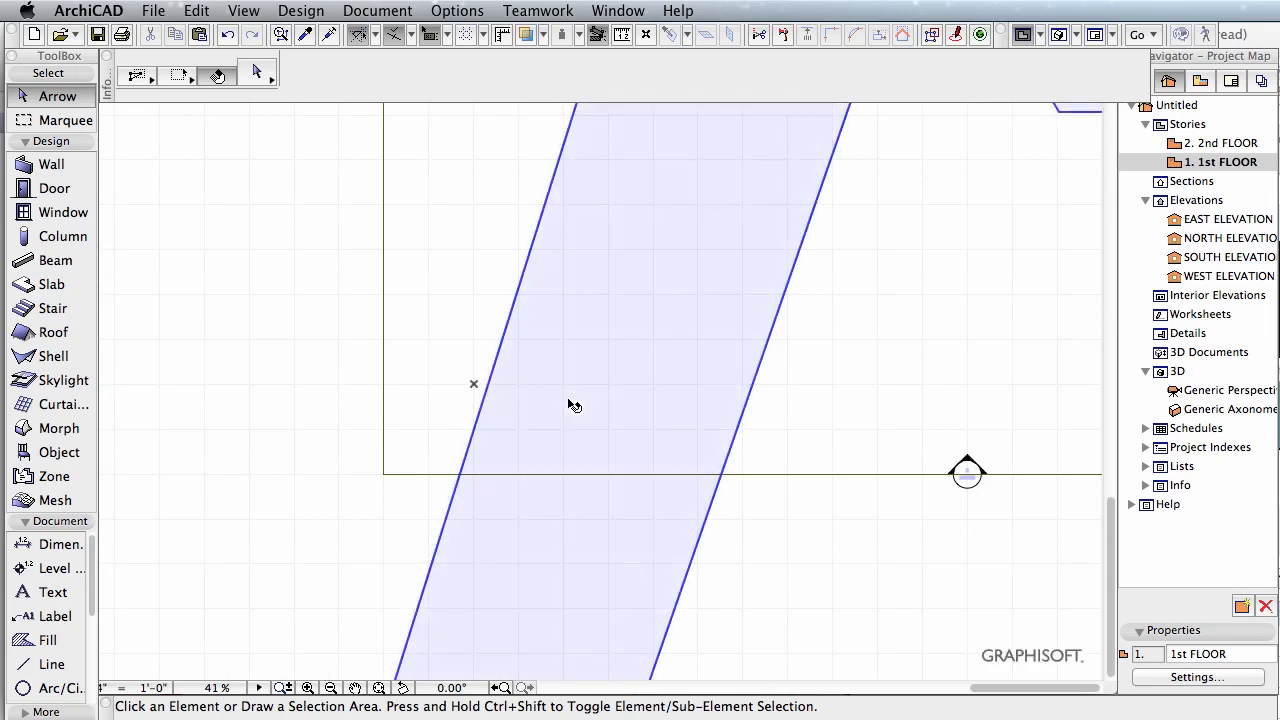
Step: Undo the removal of the left slab's long lower edge
key(super+z)
middle_drag(735, 333, 683, 616)
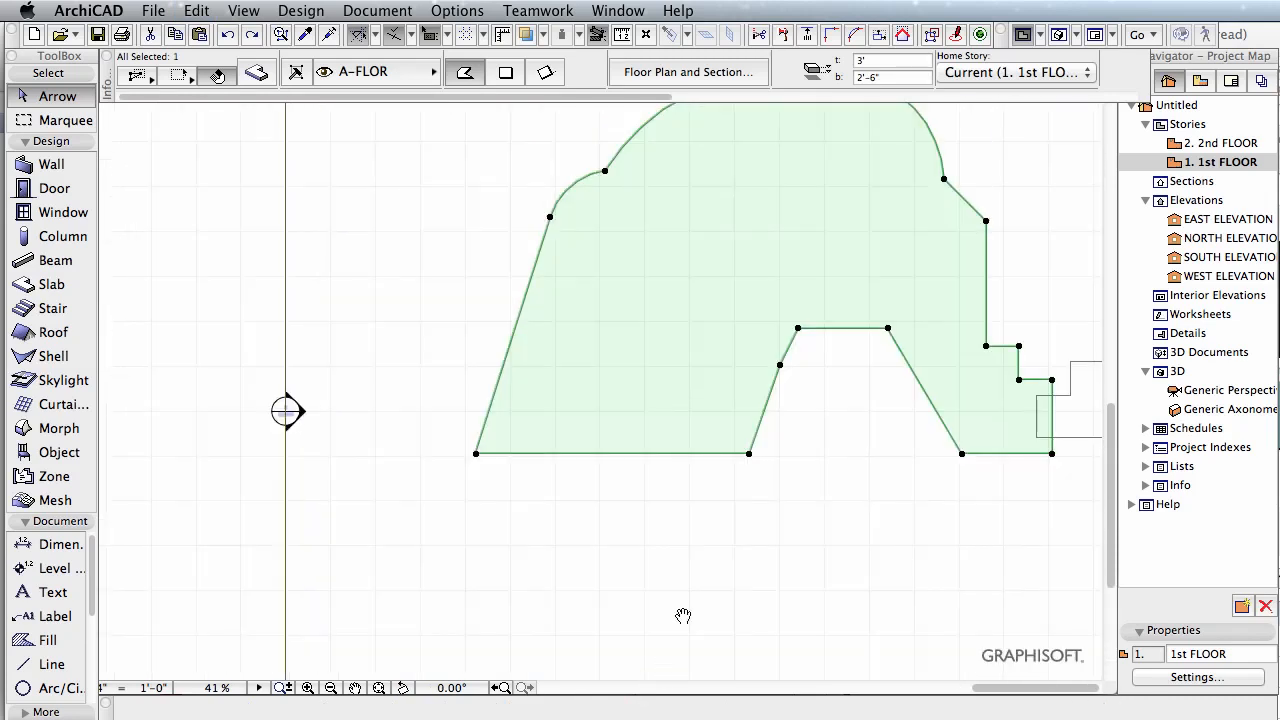
click(684, 454)
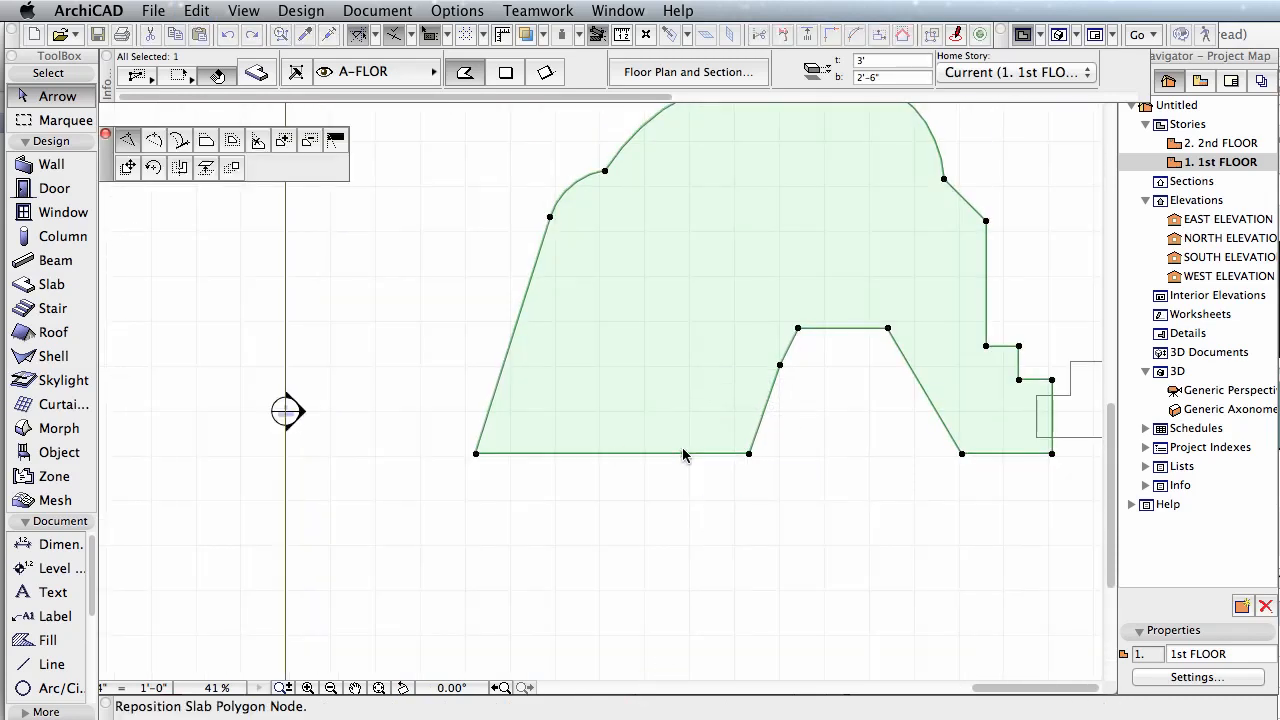
click(494, 457)
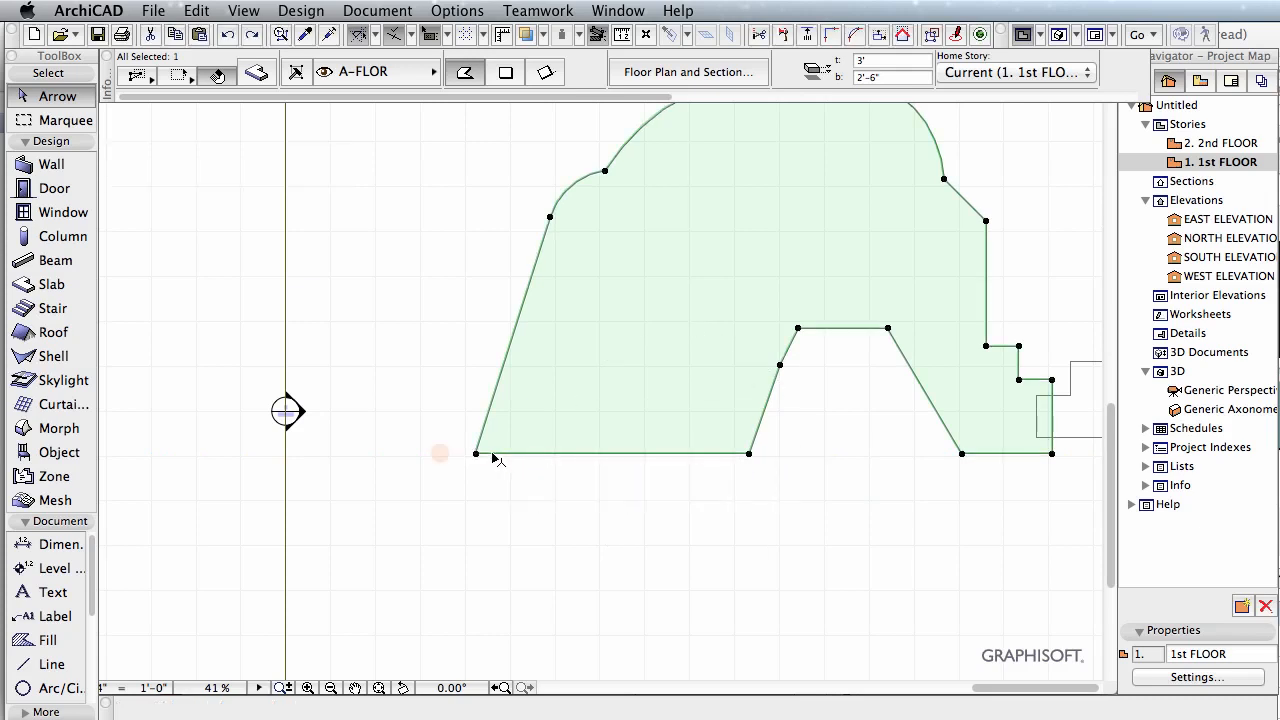
Step: Give all edges of the left slab a custom edge angle of 135°
click(561, 455)
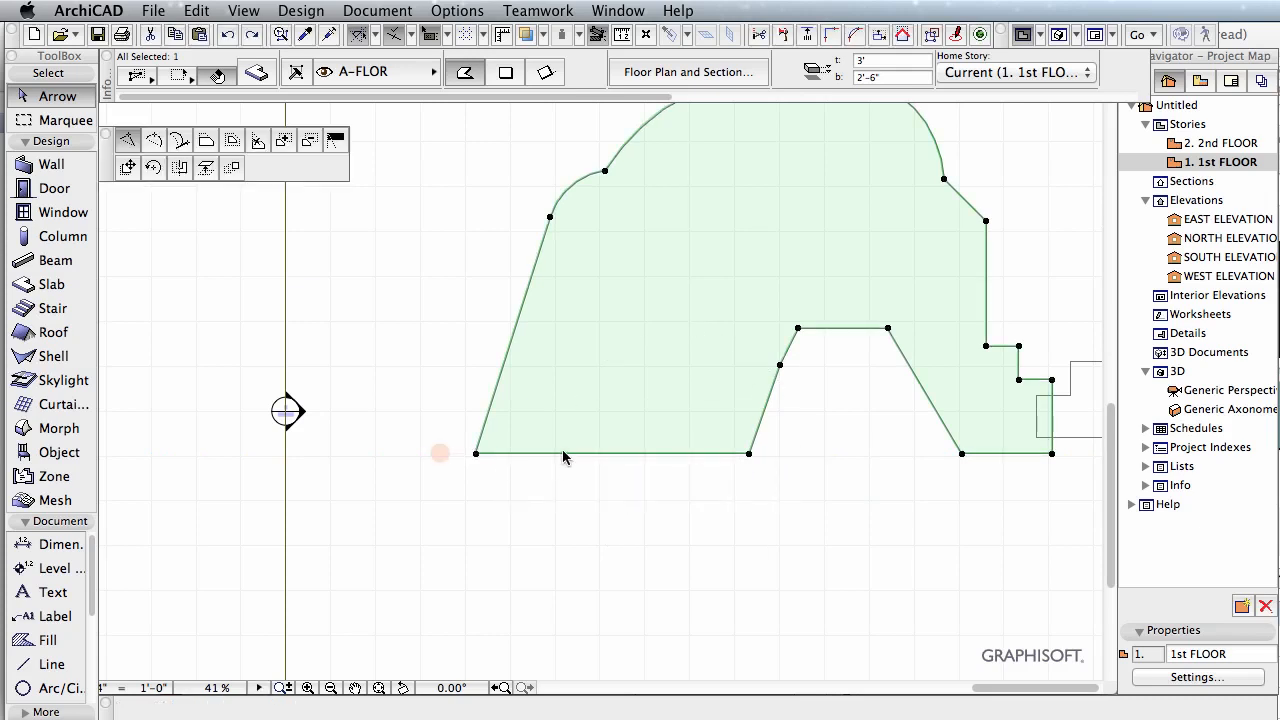
click(337, 141)
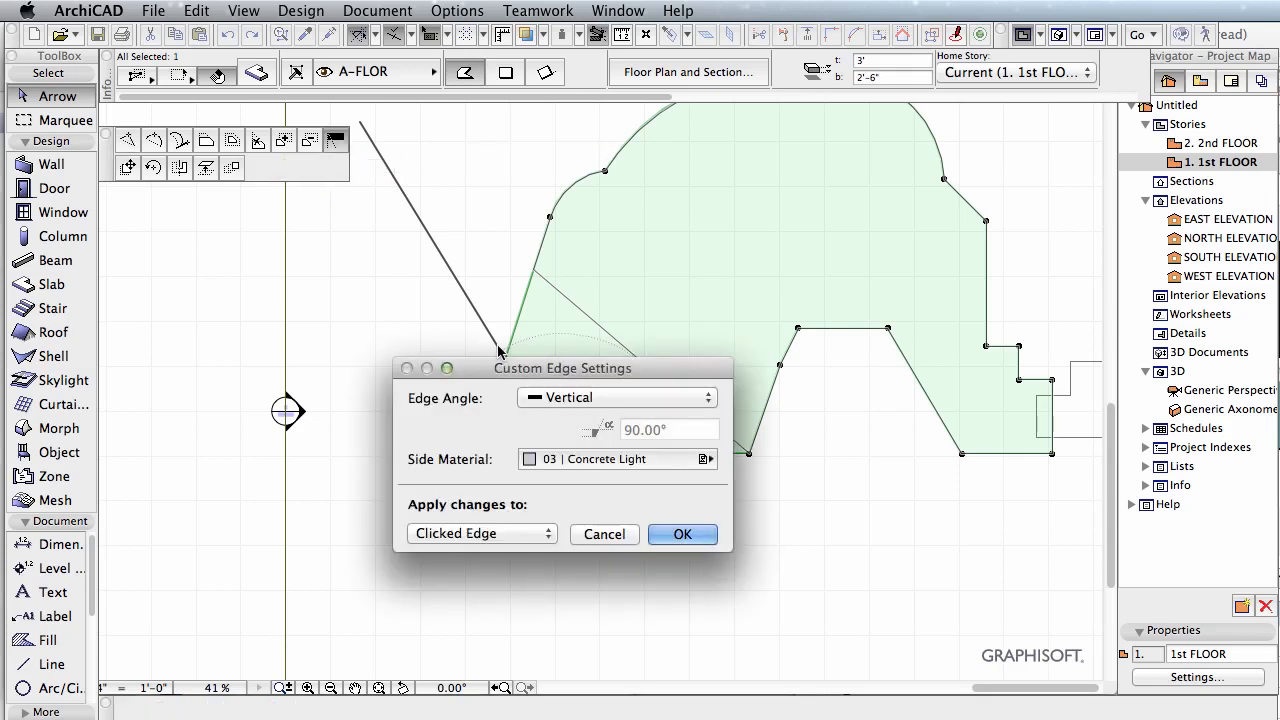
click(563, 401)
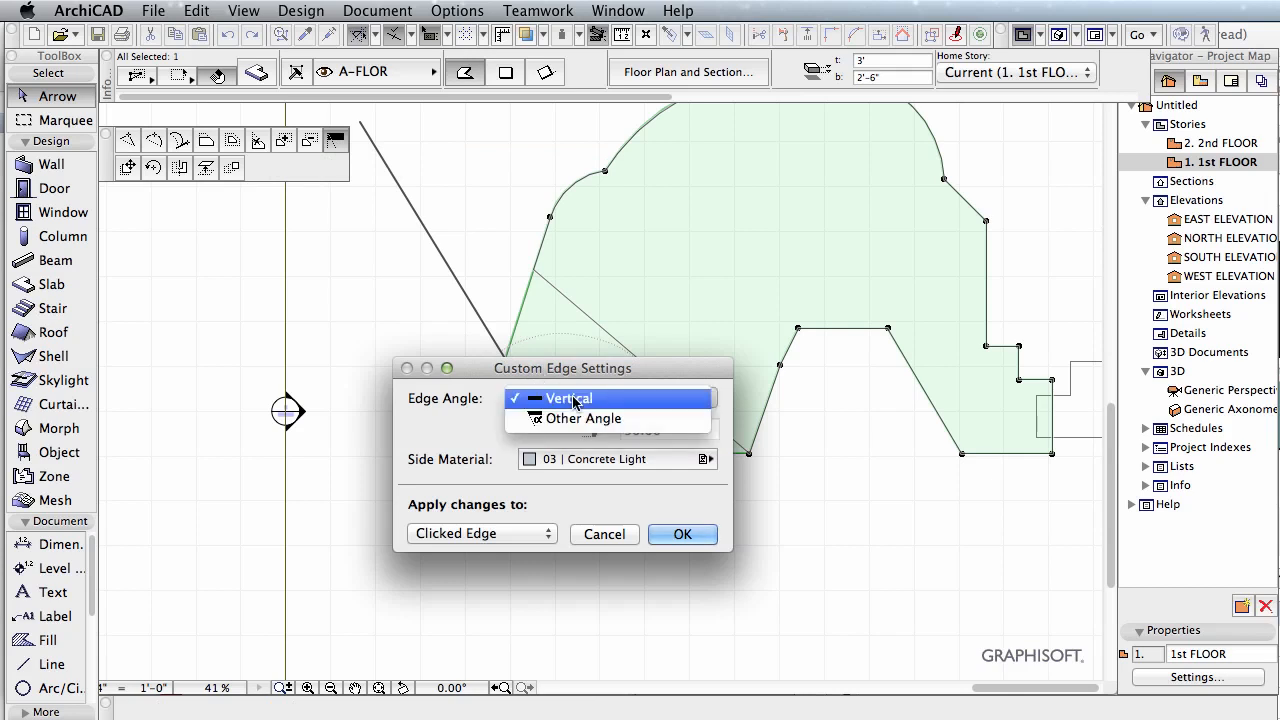
click(585, 418)
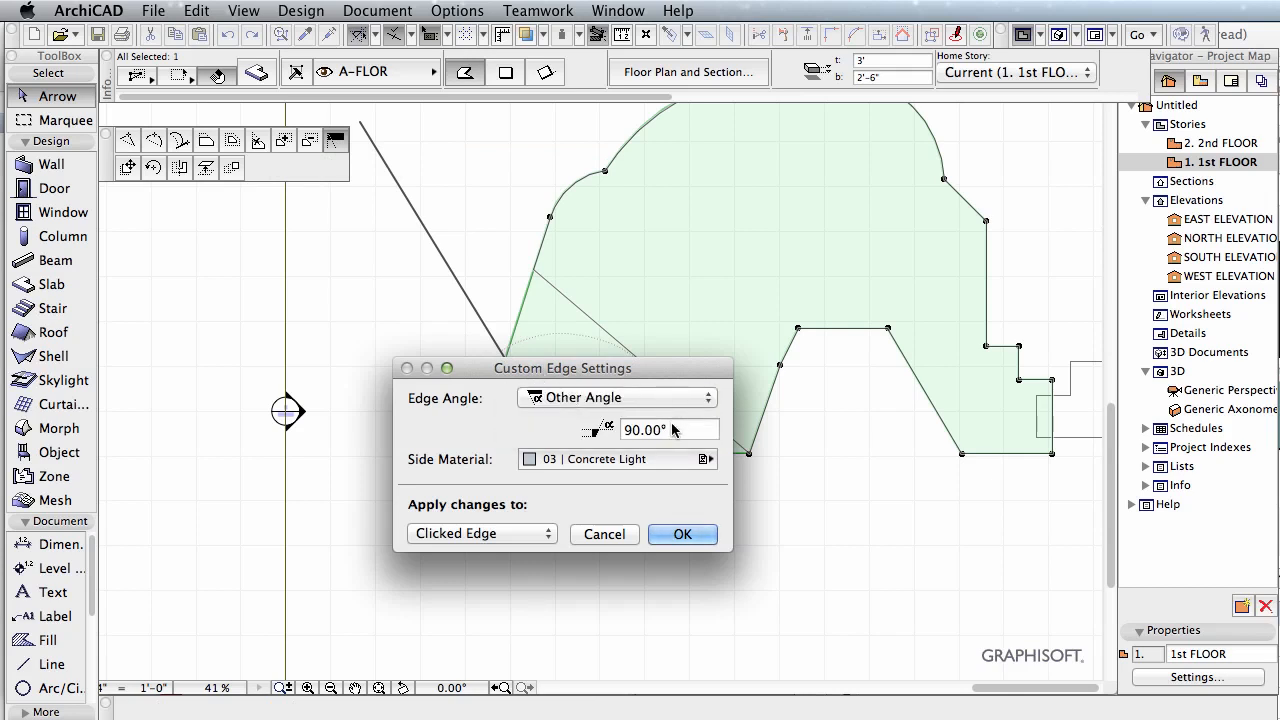
key(BackSpace)
text(135)
click(490, 534)
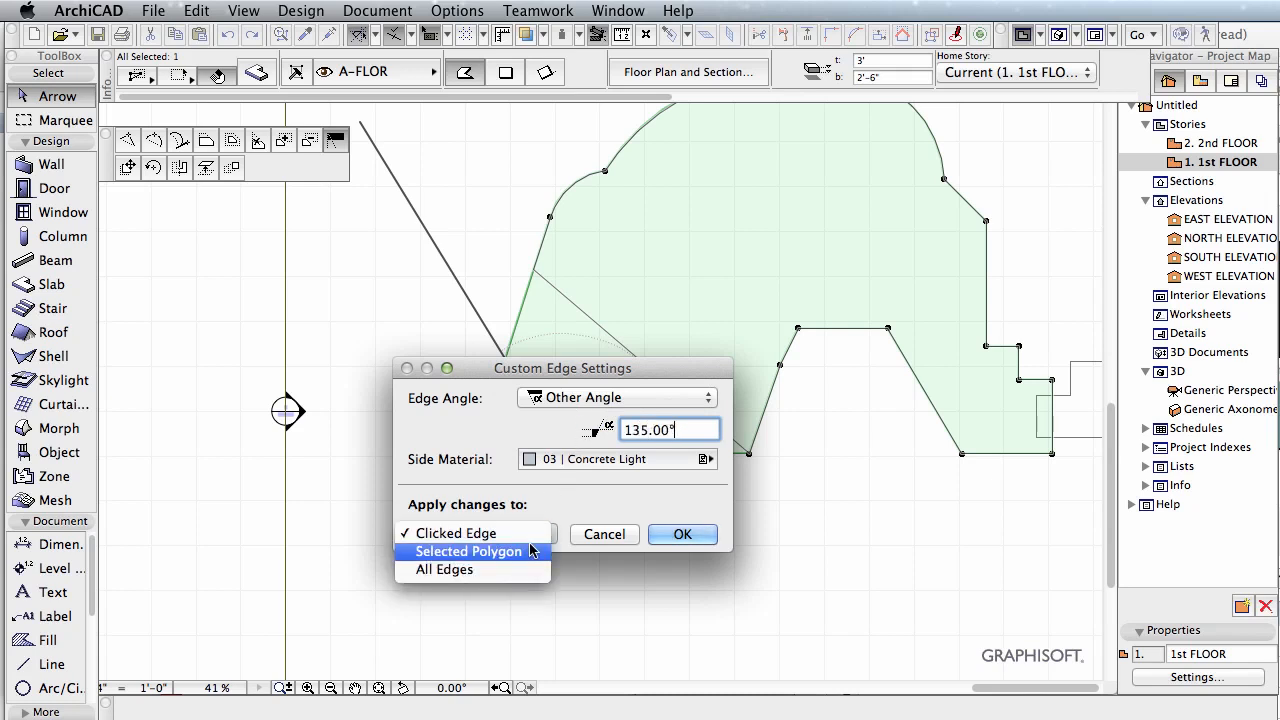
click(527, 569)
click(705, 535)
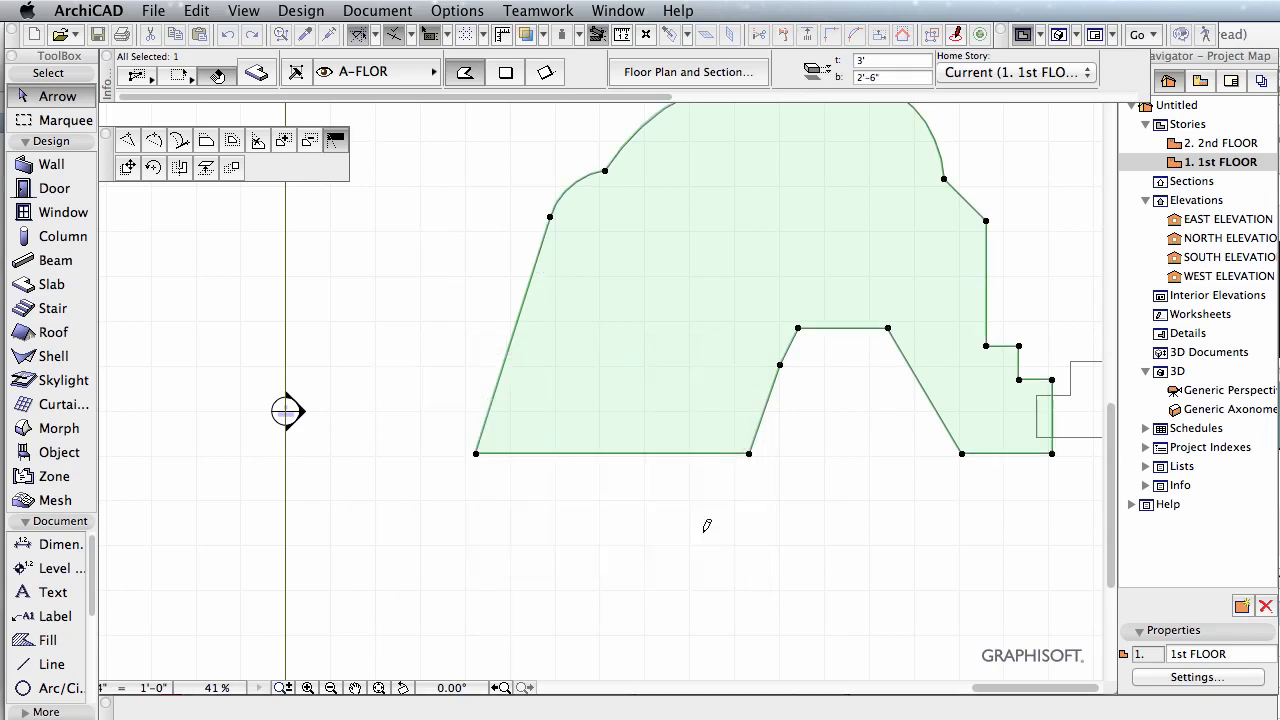
Step: Examine the left slab's slanted edges in the 3D view, then return to the floor plan
click(1060, 36)
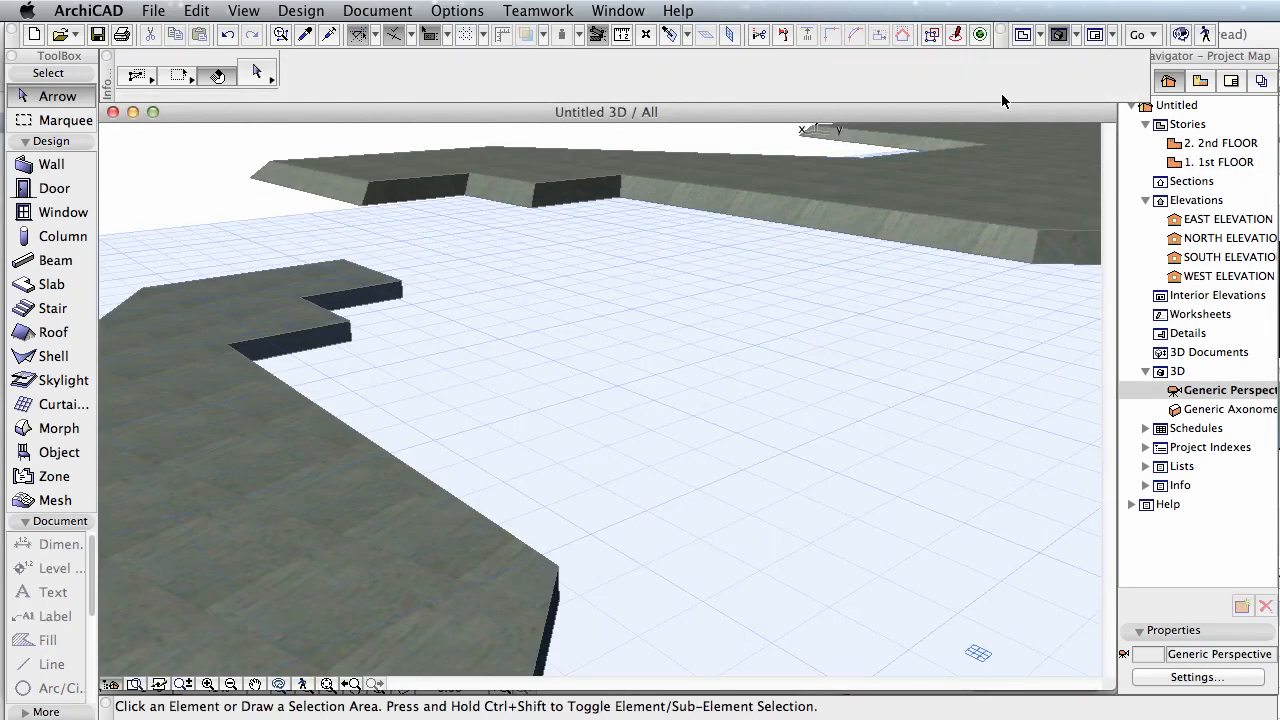
middle_drag(848, 235, 446, 376)
scroll(509, 435, up, 3)
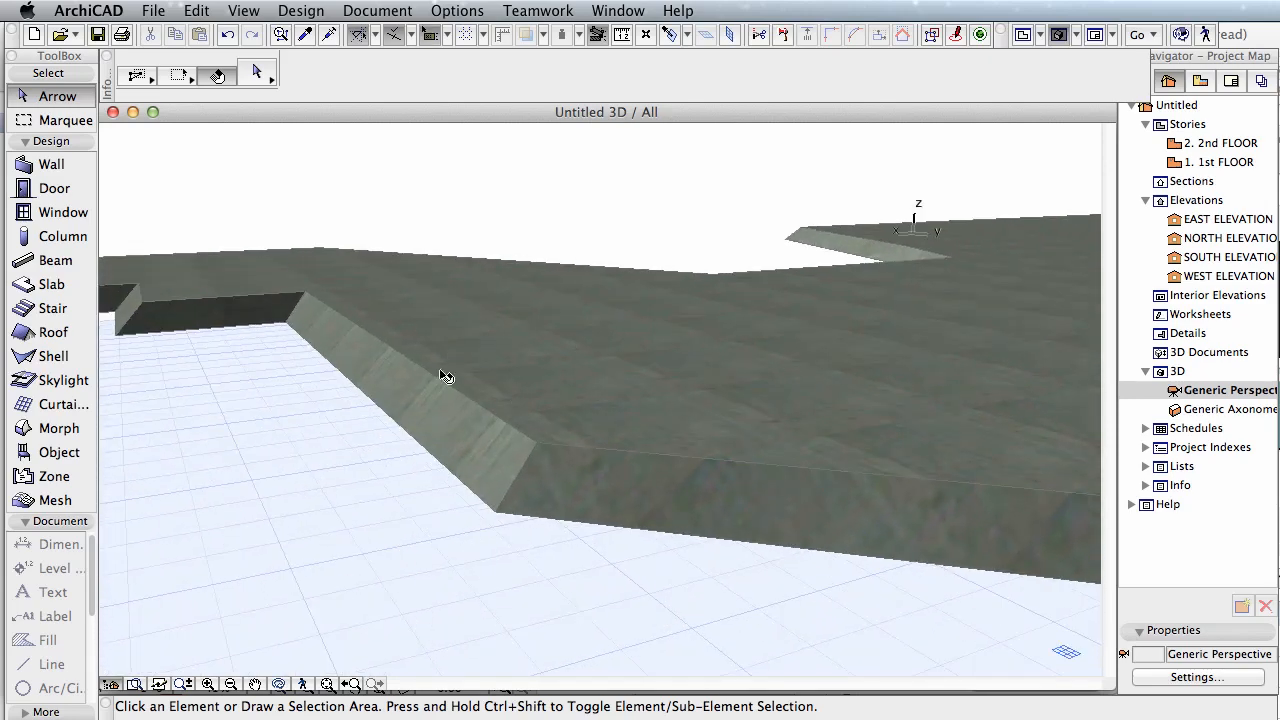
key(F2)
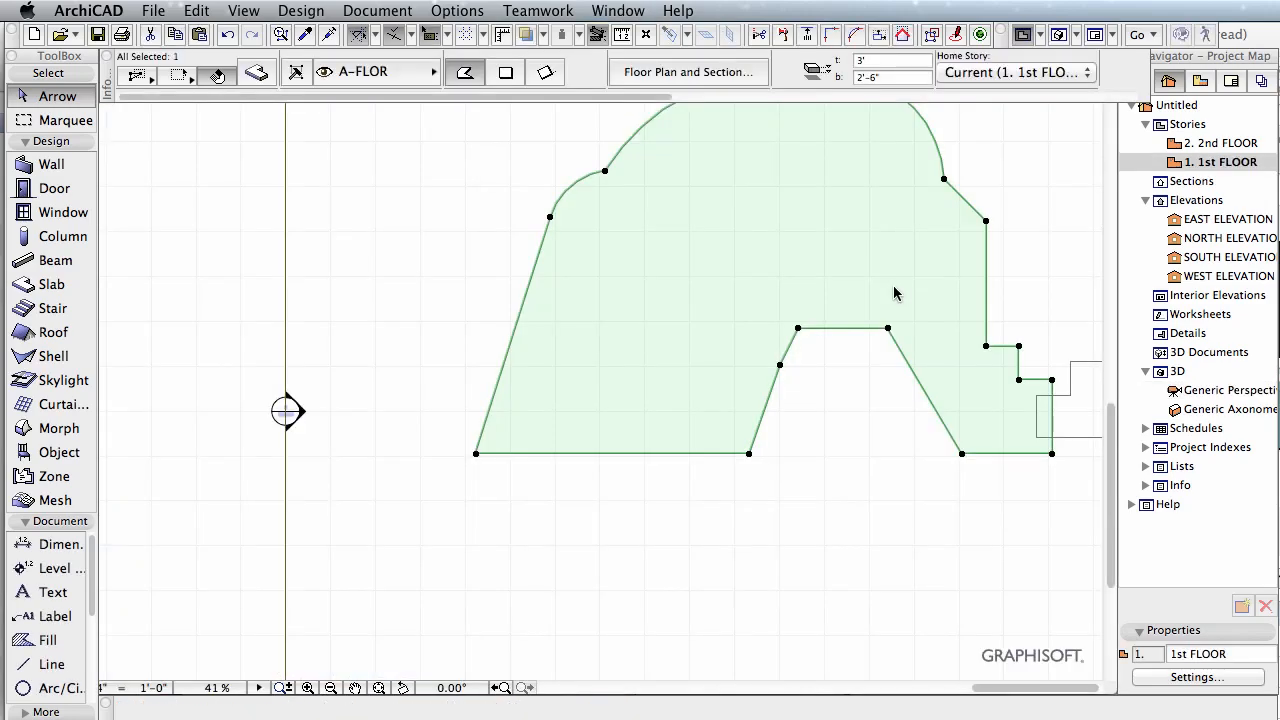
Step: Try dragging the left slab, then try rotating it about the right end of its long lower edge
click(703, 455)
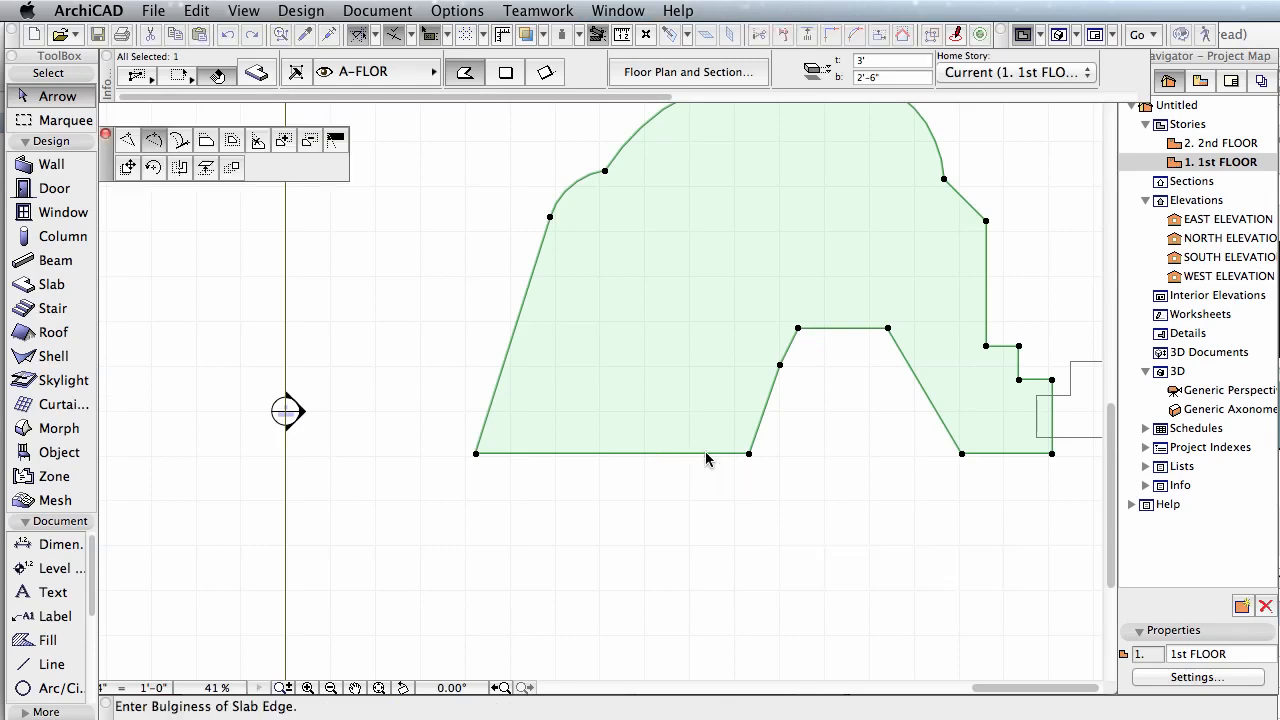
scroll(708, 457, up, 4)
click(128, 168)
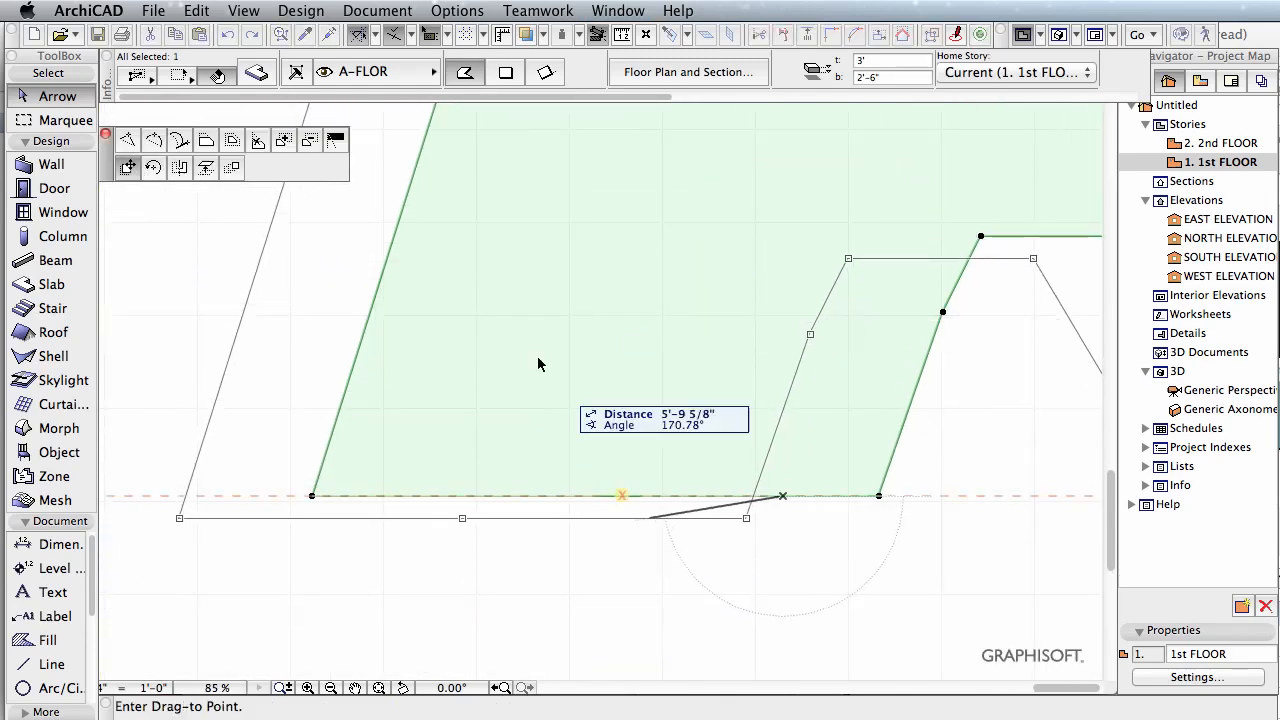
click(153, 167)
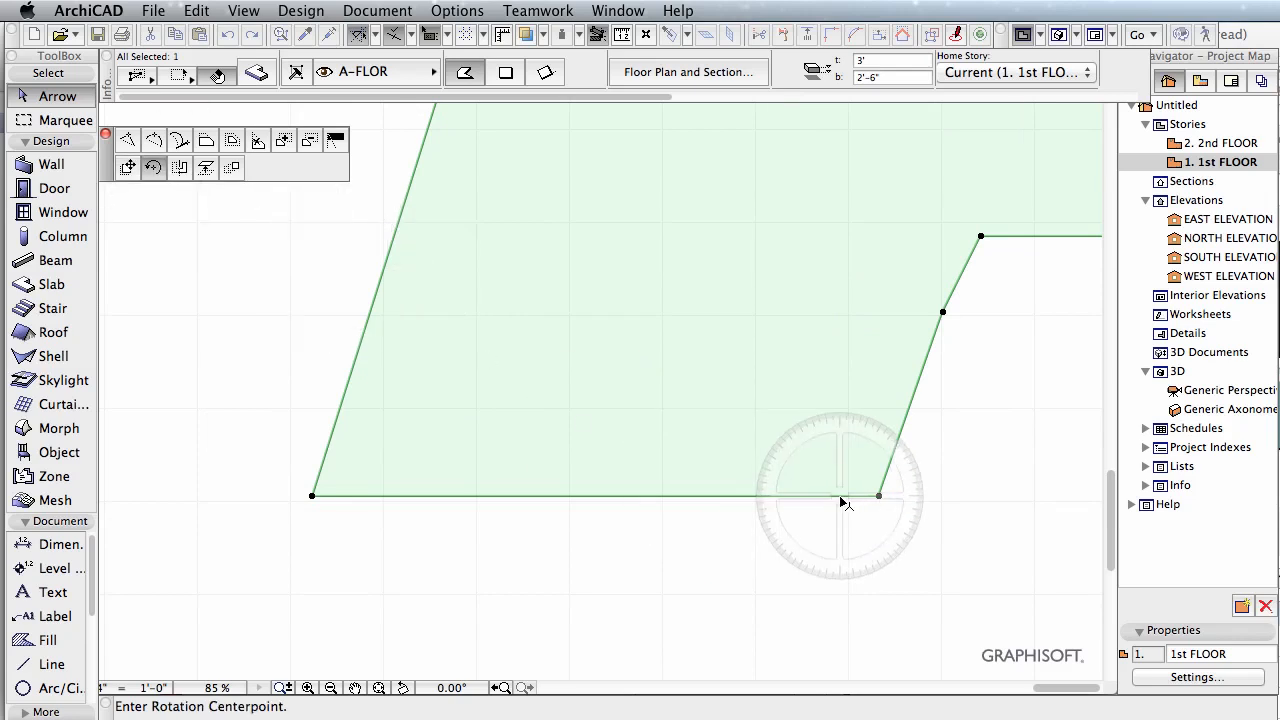
click(879, 495)
click(782, 497)
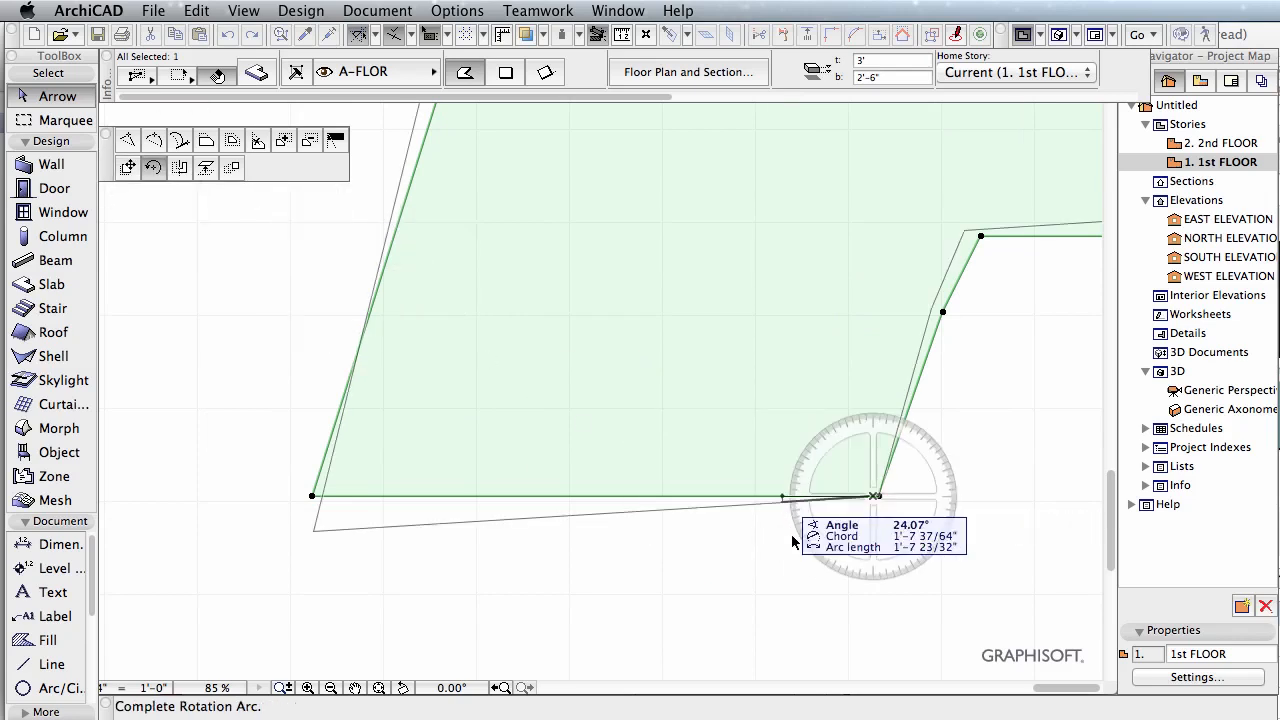
click(744, 497)
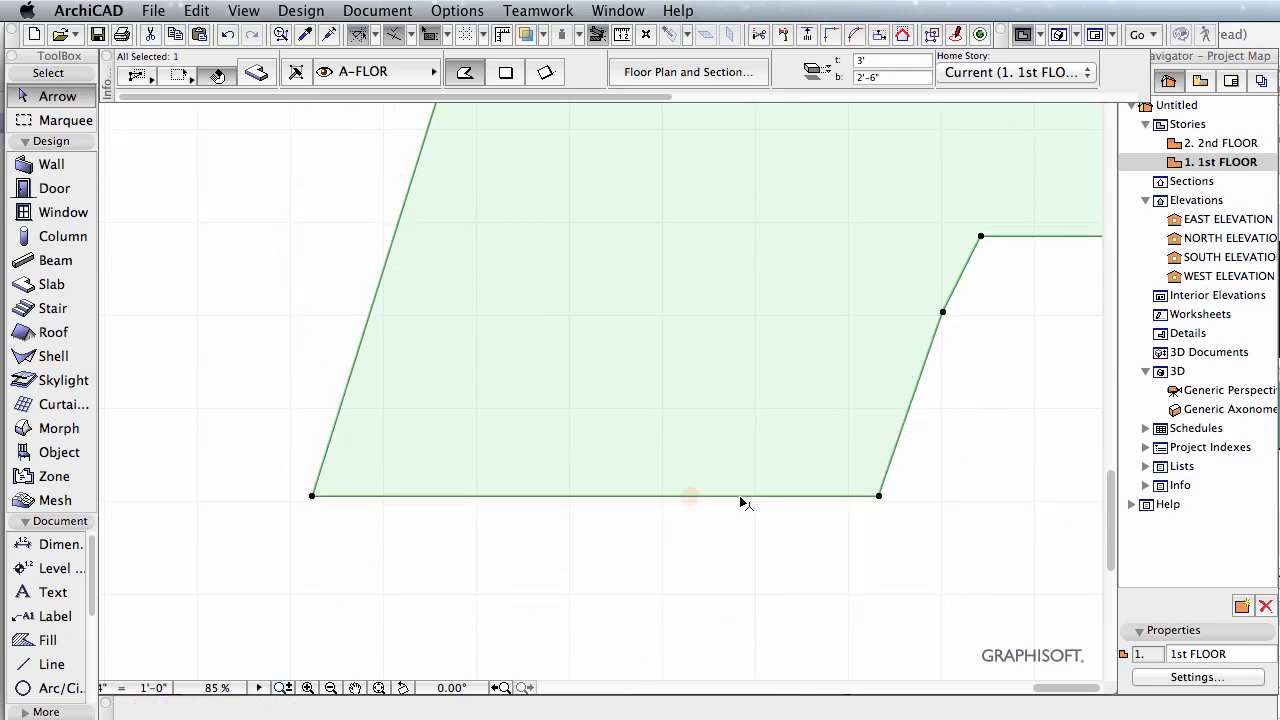
Step: Deselect the left slab and select the right slab
click(742, 498)
click(849, 619)
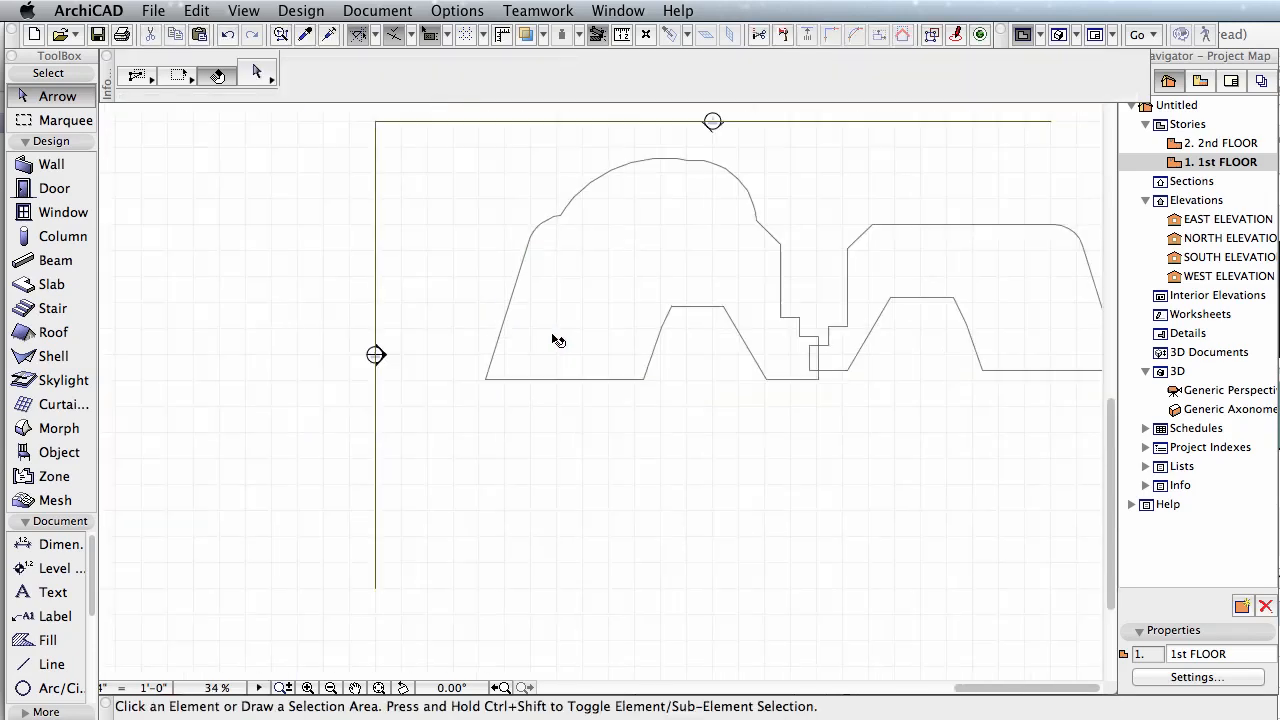
scroll(554, 335, down, 3)
scroll(903, 305, up, 9)
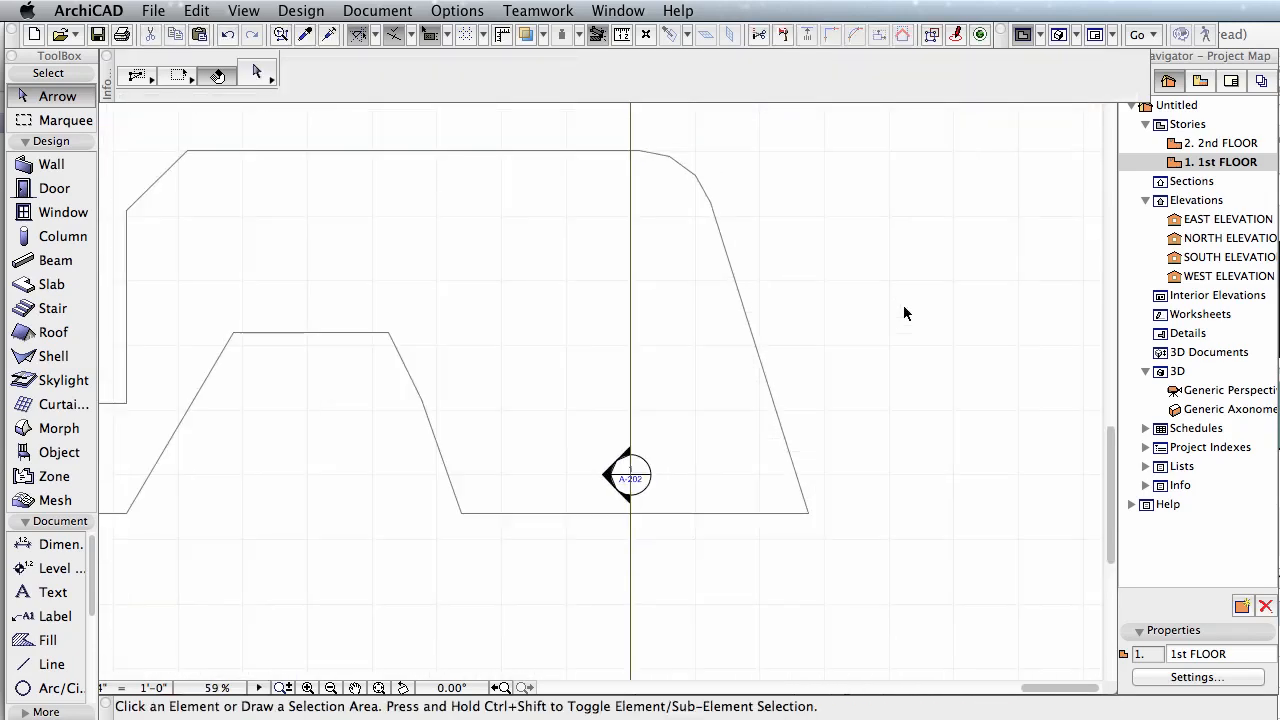
click(723, 403)
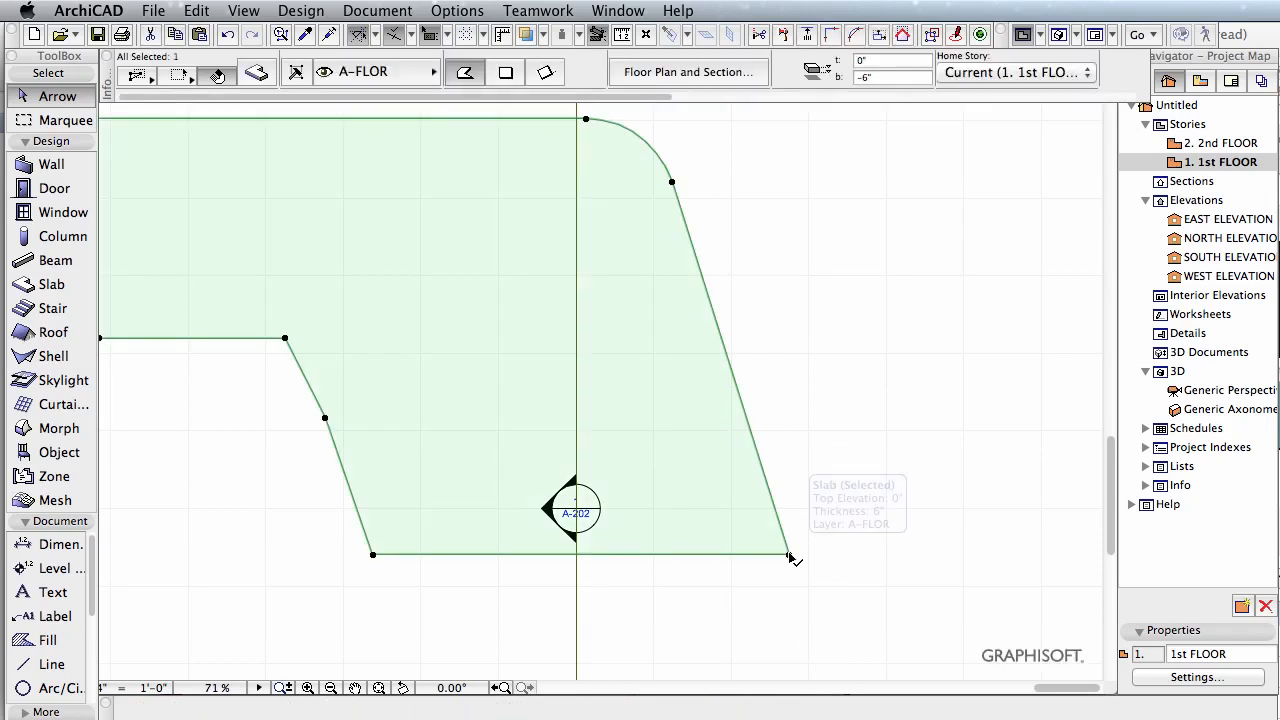
Step: Try to rotate the right slab about a point on its slanted right edge
key(super+e)
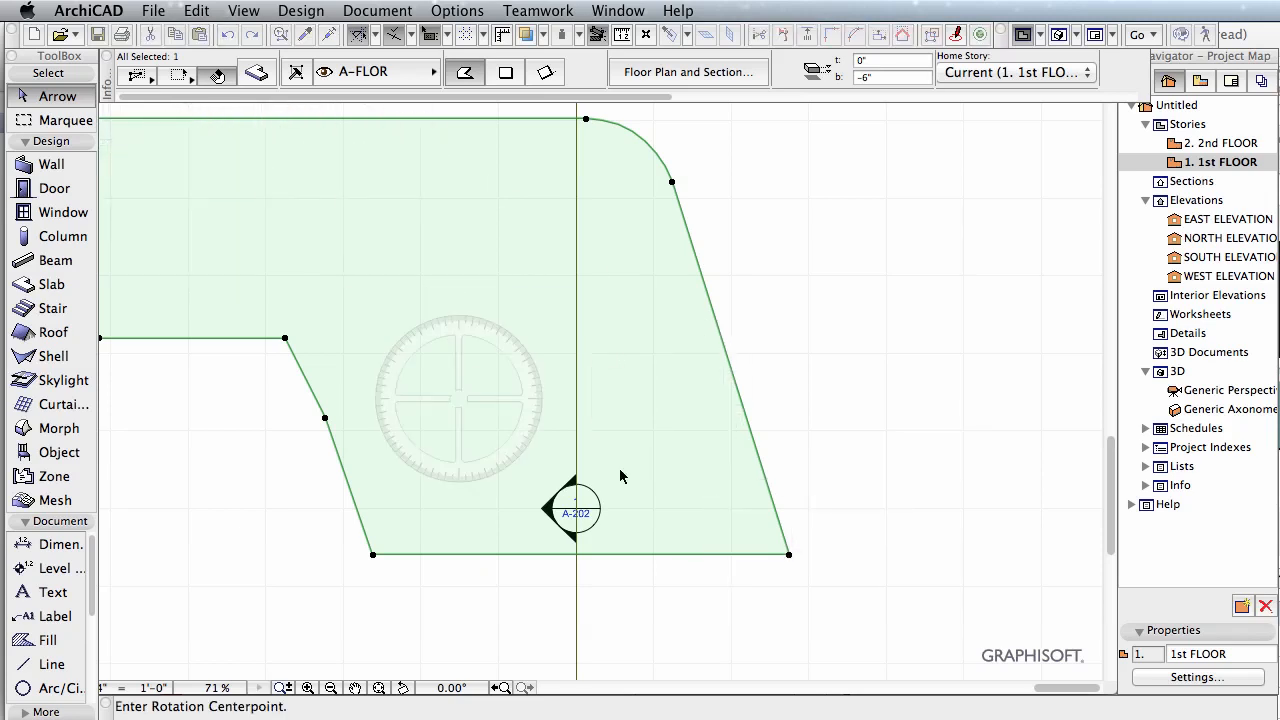
click(761, 467)
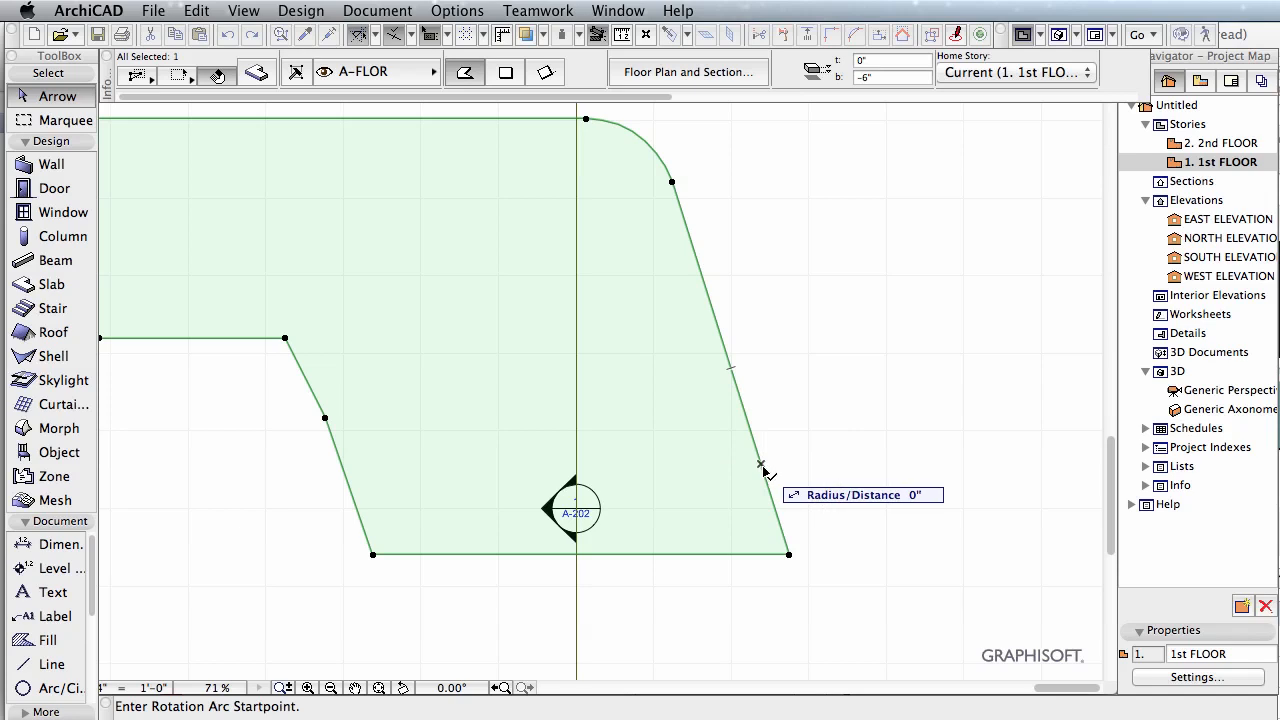
key(Escape)
click(766, 482)
key(super+e)
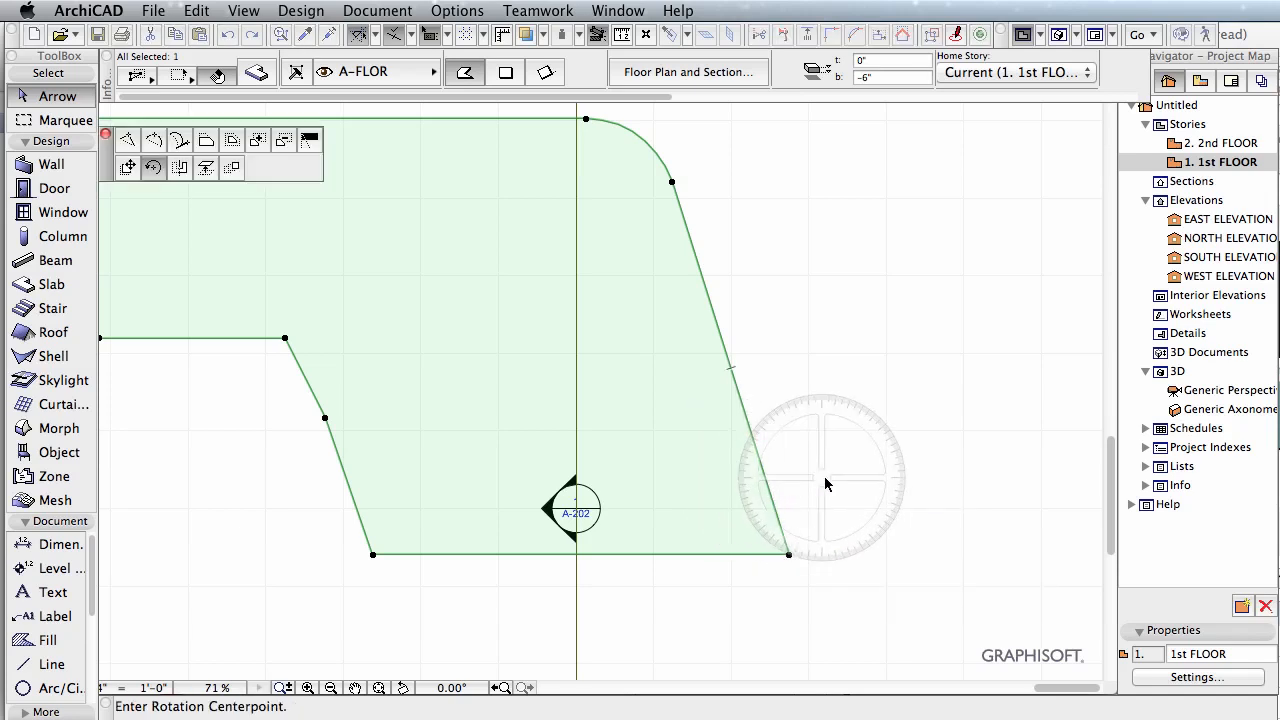
key(Escape)
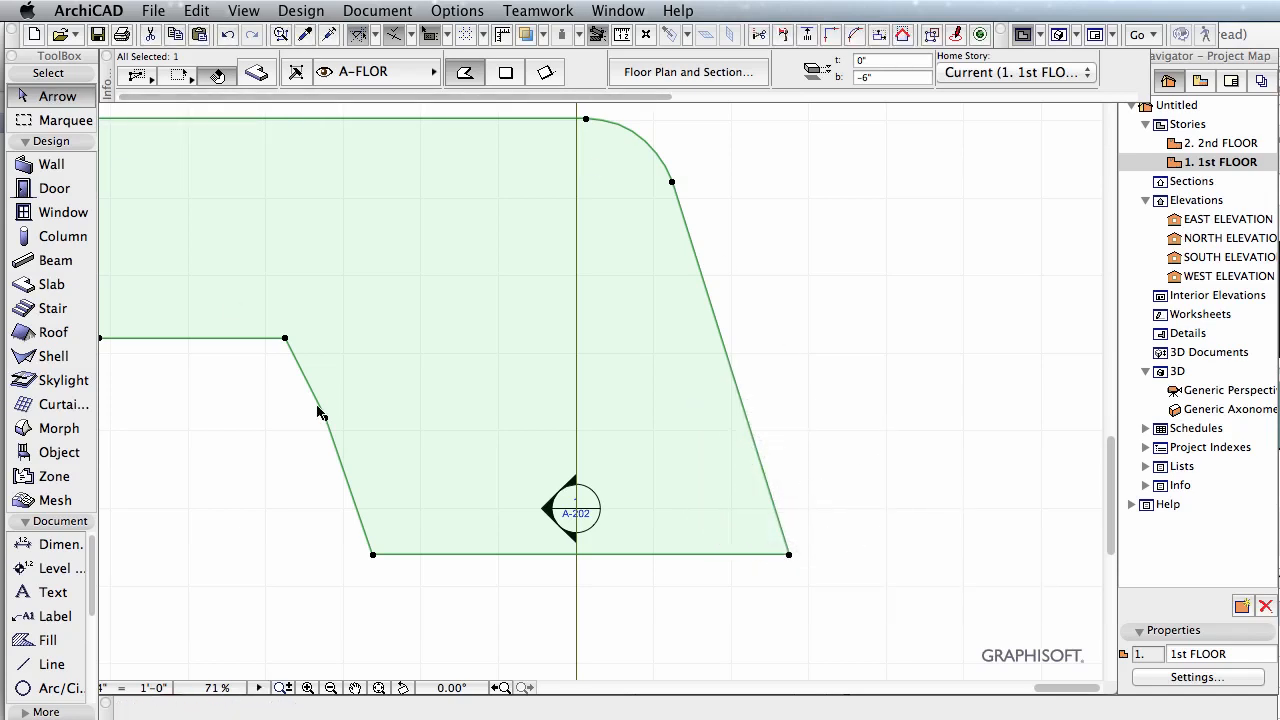
click(881, 466)
click(648, 447)
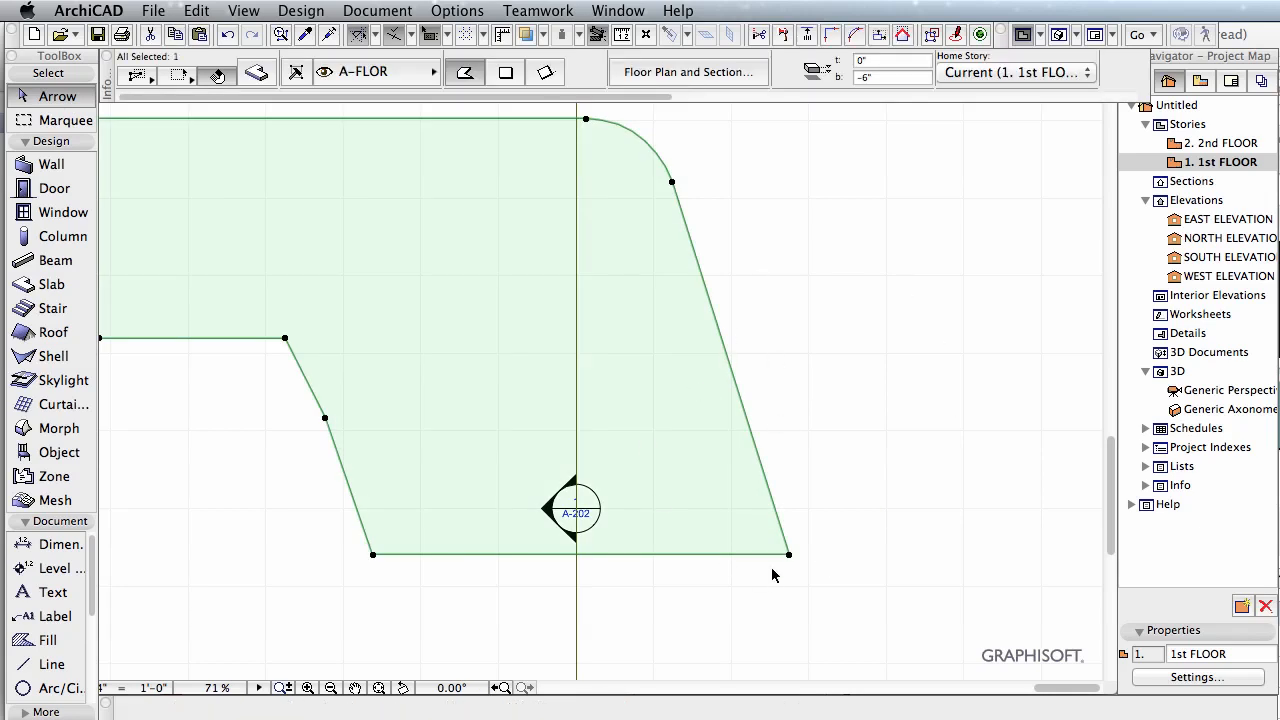